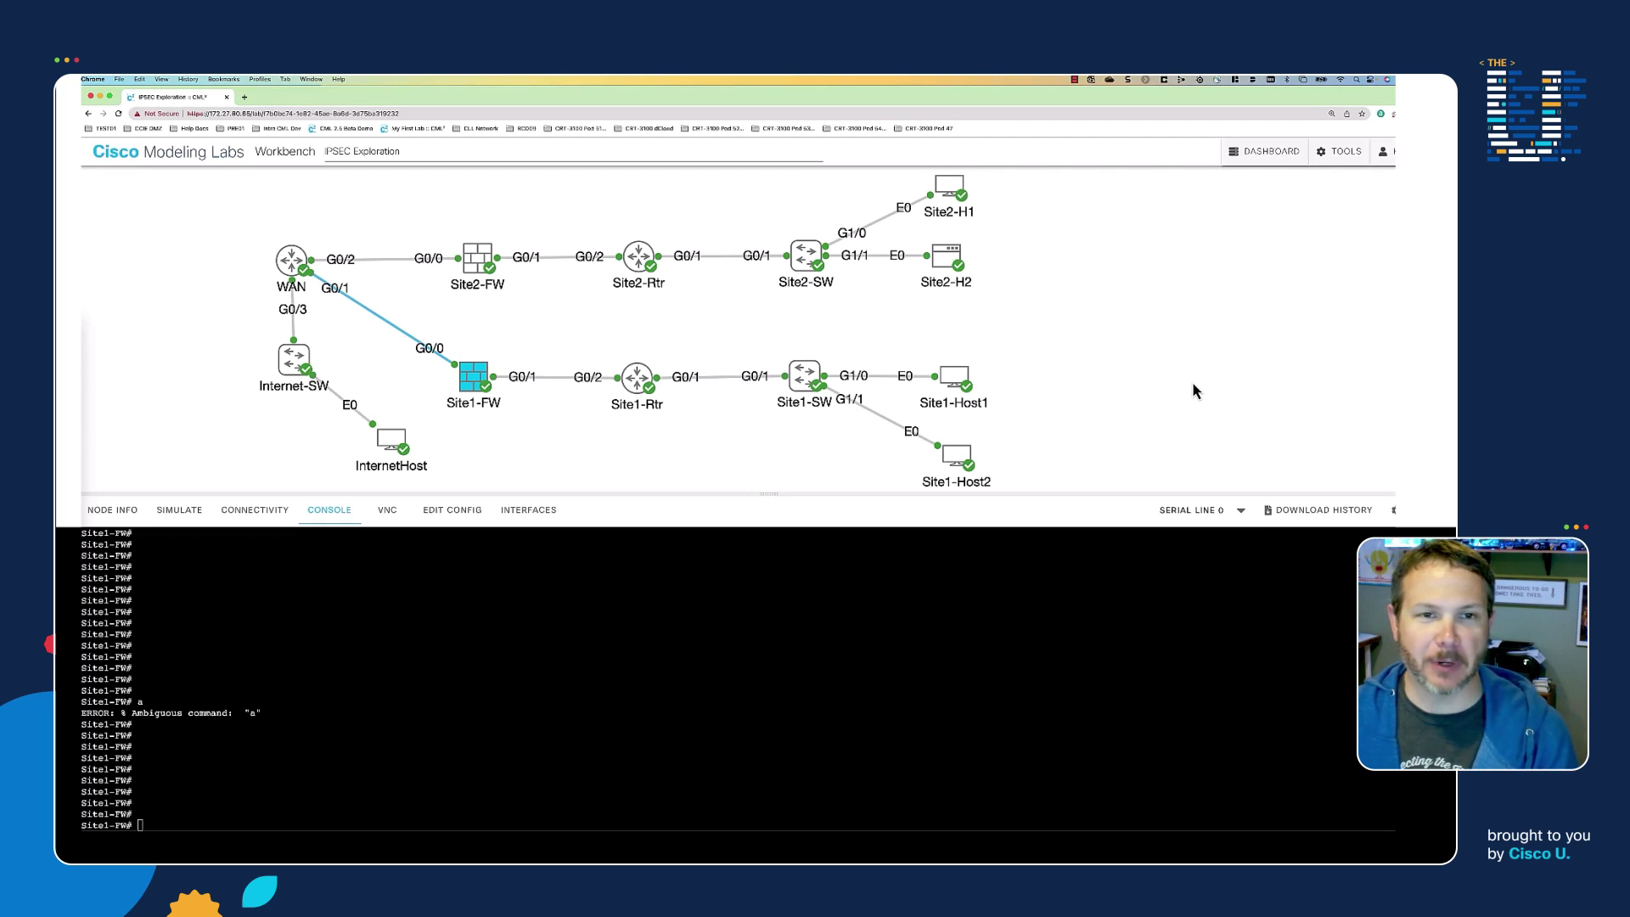
Step: Run 'show crypto isakmp sa' on Site1-FW's console to confirm no IKEv1/IKEv2 SAs exist
{"action": "left_click", "coordinate": [482, 387]}
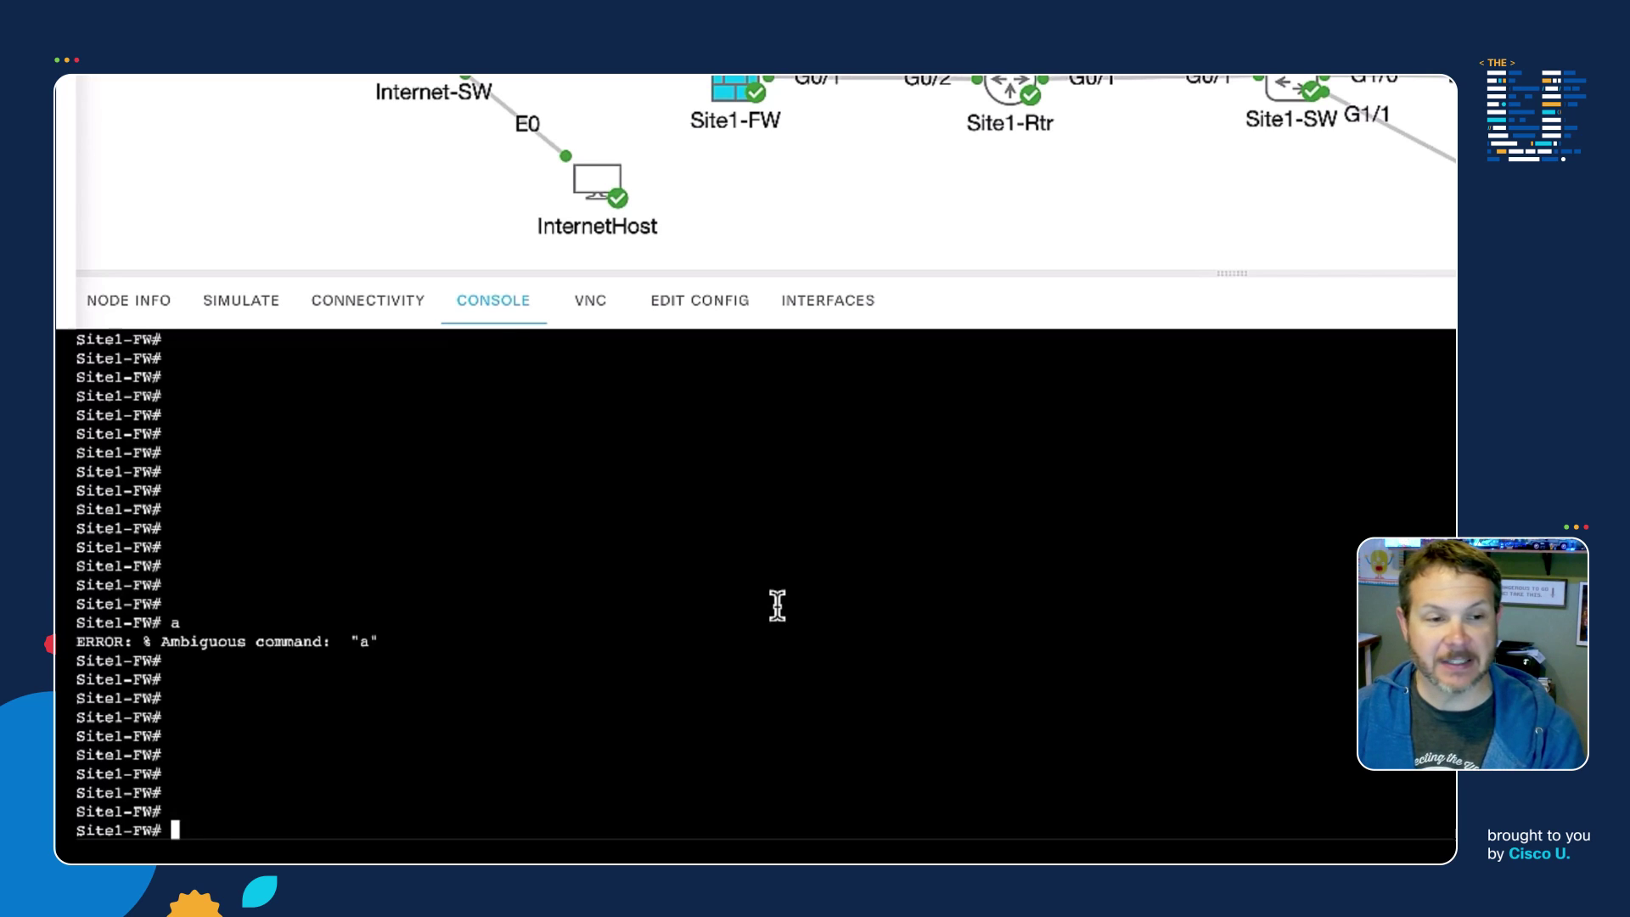
{"action": "type", "text": "show"}
{"action": "key", "text": "BackSpace"}
{"action": "key", "text": "BackSpace"}
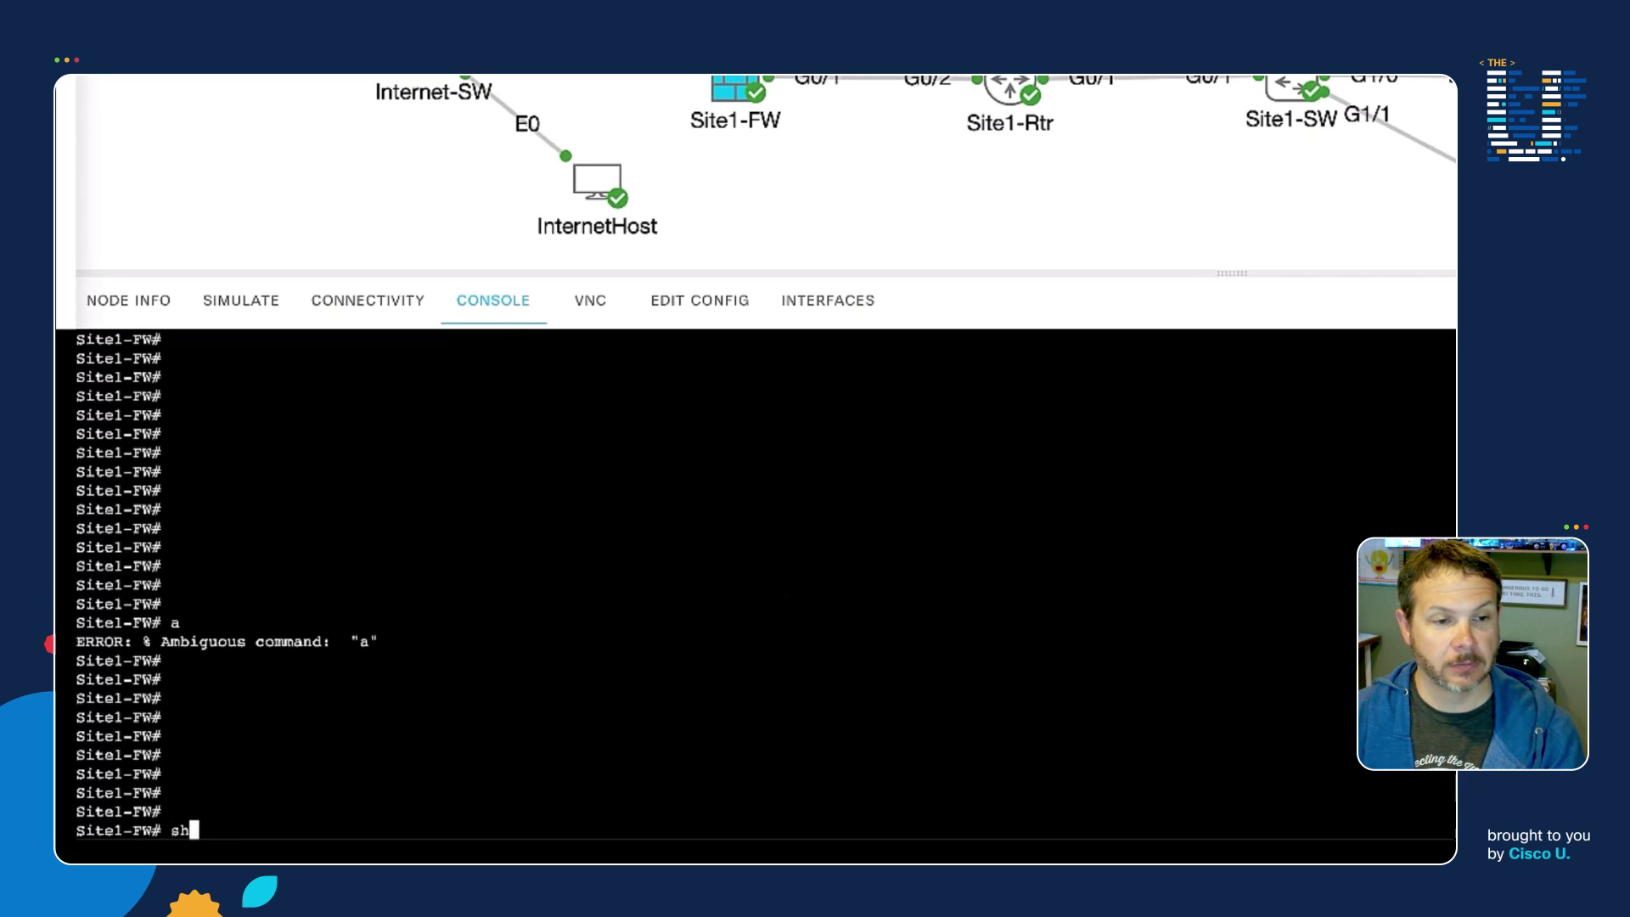
{"action": "type", "text": "ow cryptpo"}
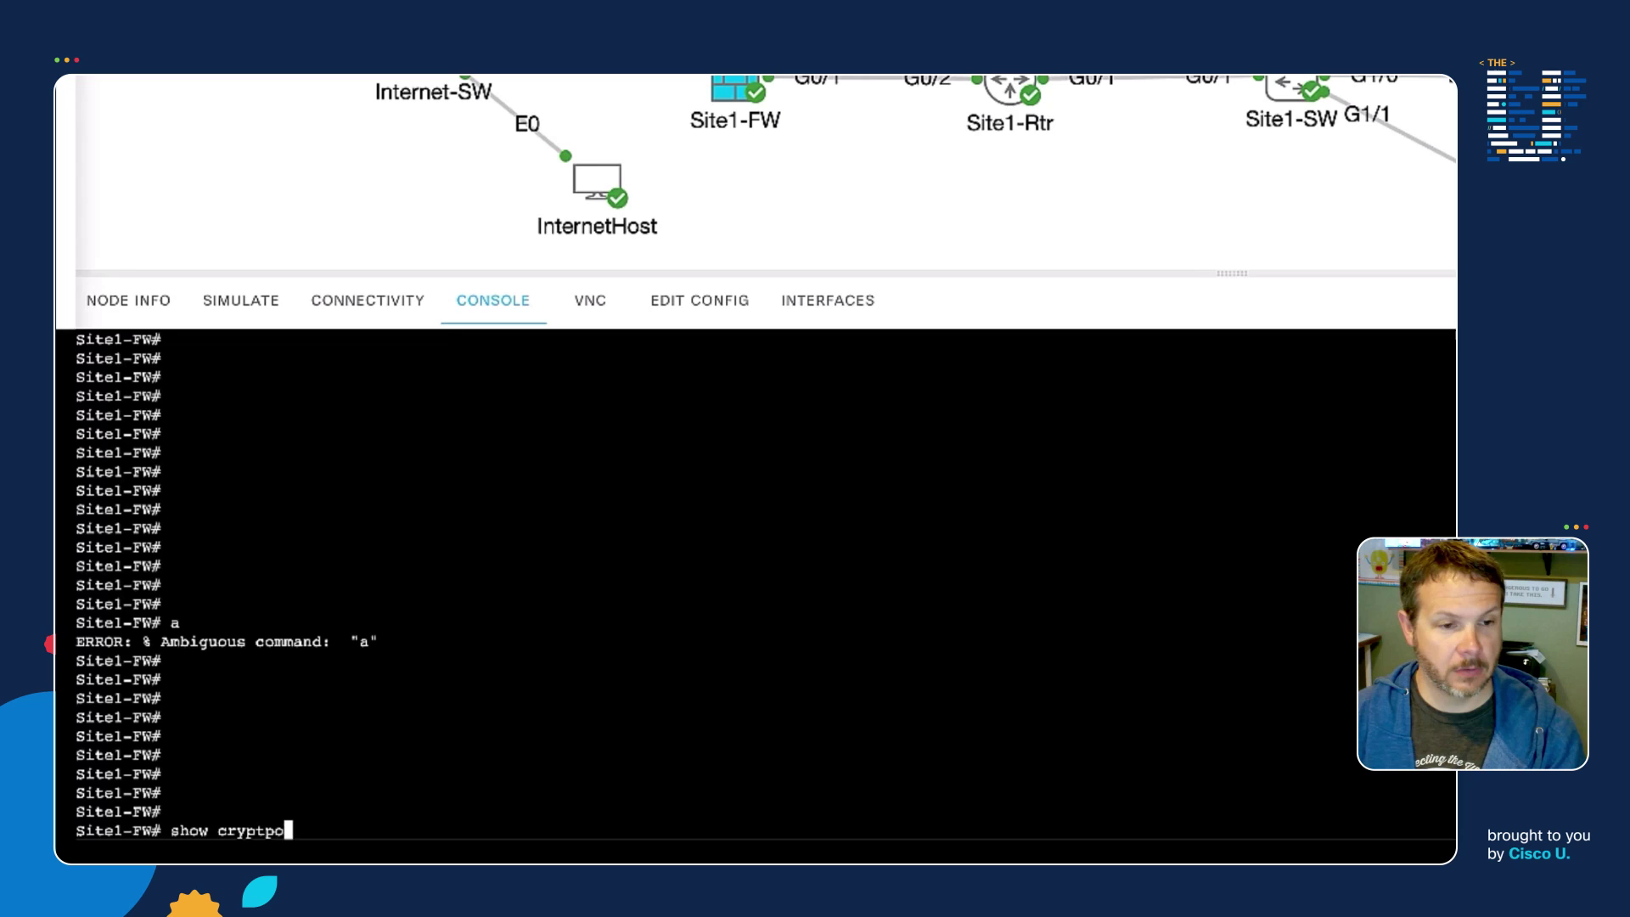
{"action": "key", "text": "BackSpace"}
{"action": "key", "text": "BackSpace"}
{"action": "type", "text": "o isakmp"}
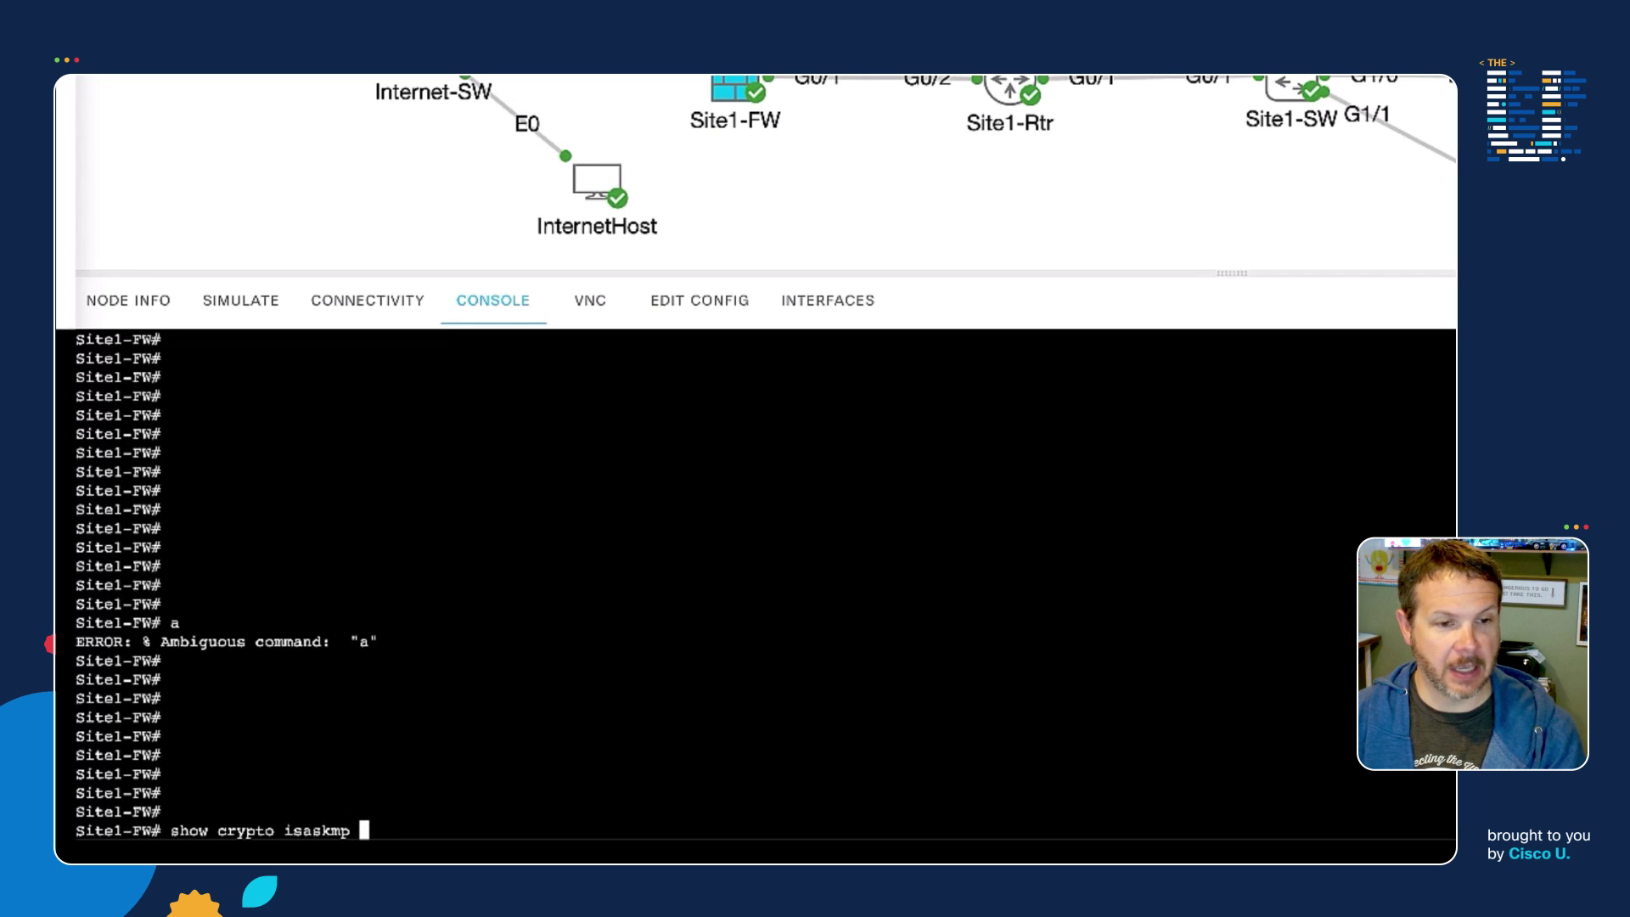
{"action": "key", "text": "BackSpace"}
{"action": "key", "text": "BackSpace"}
{"action": "key", "text": "BackSpace"}
{"action": "key", "text": "BackSpace"}
{"action": "type", "text": "km"}
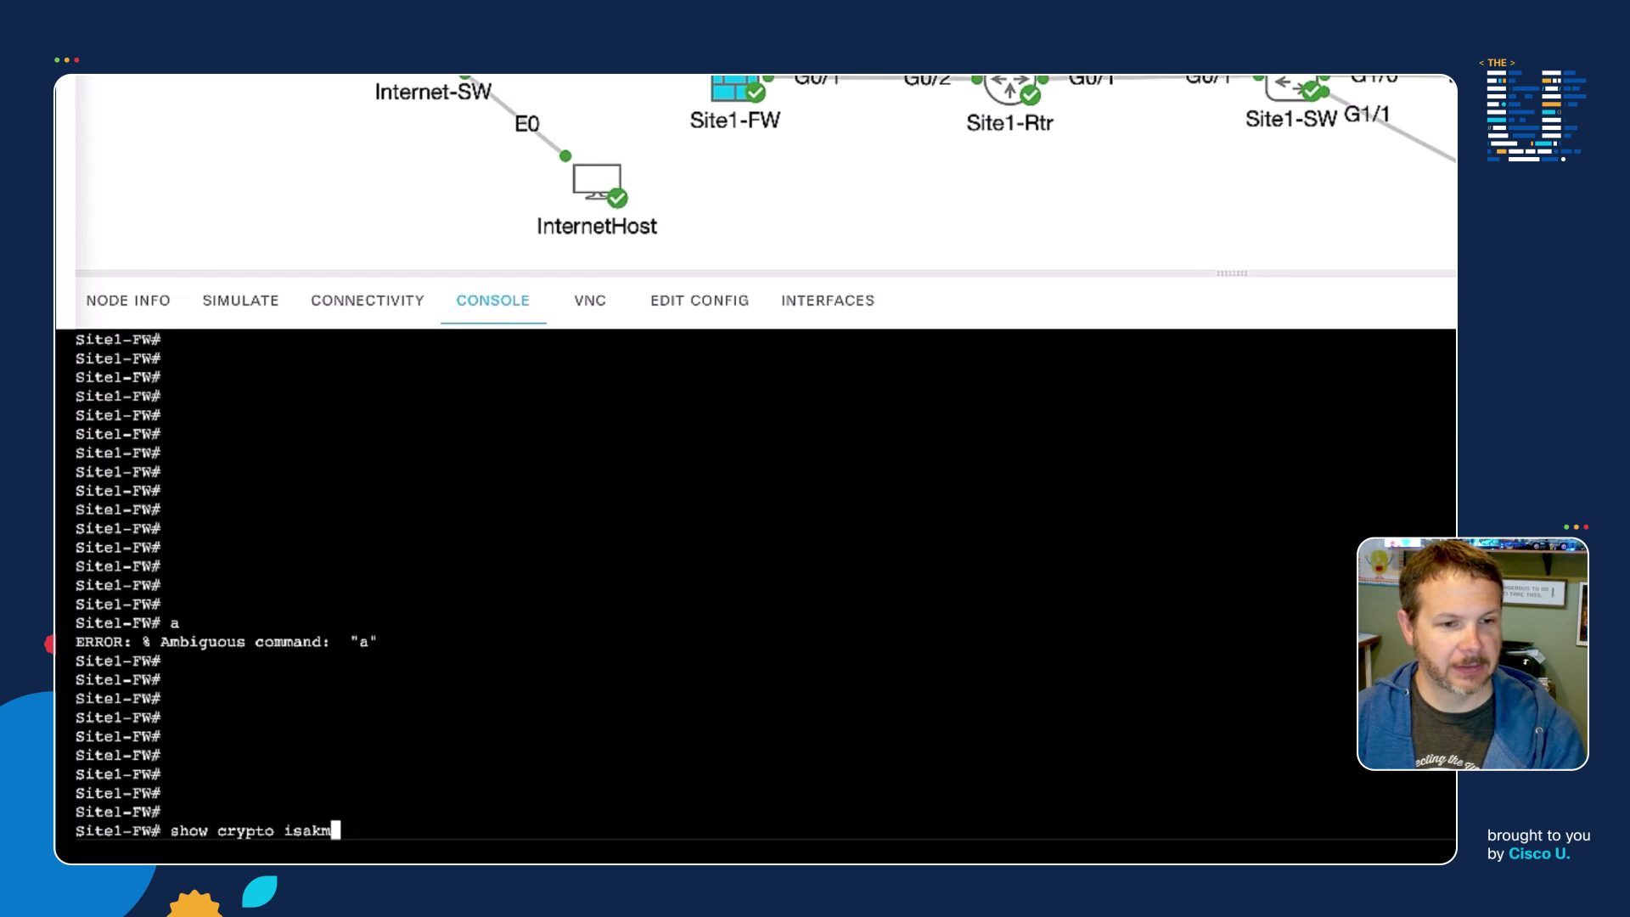
{"action": "type", "text": "p sa"}
{"action": "key", "text": "Return"}
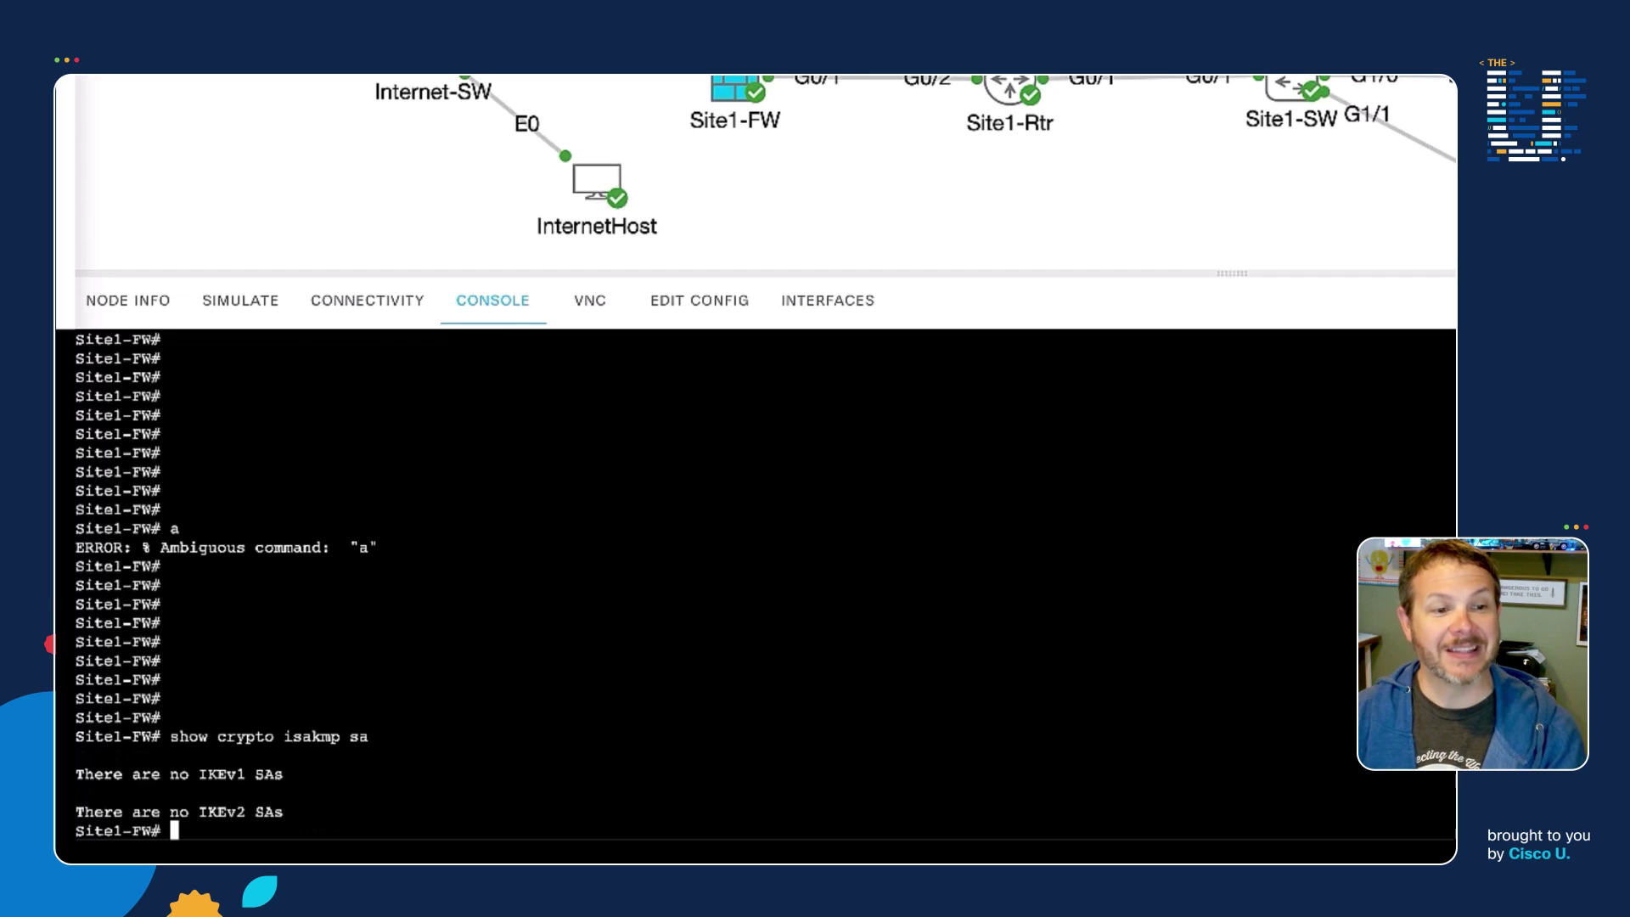
Step: Select the WAN–Site1-FW link for capture, close the console and pan InternetHost into view
{"action": "key", "text": "Return"}
{"action": "key", "text": "Return"}
{"action": "key", "text": "Return"}
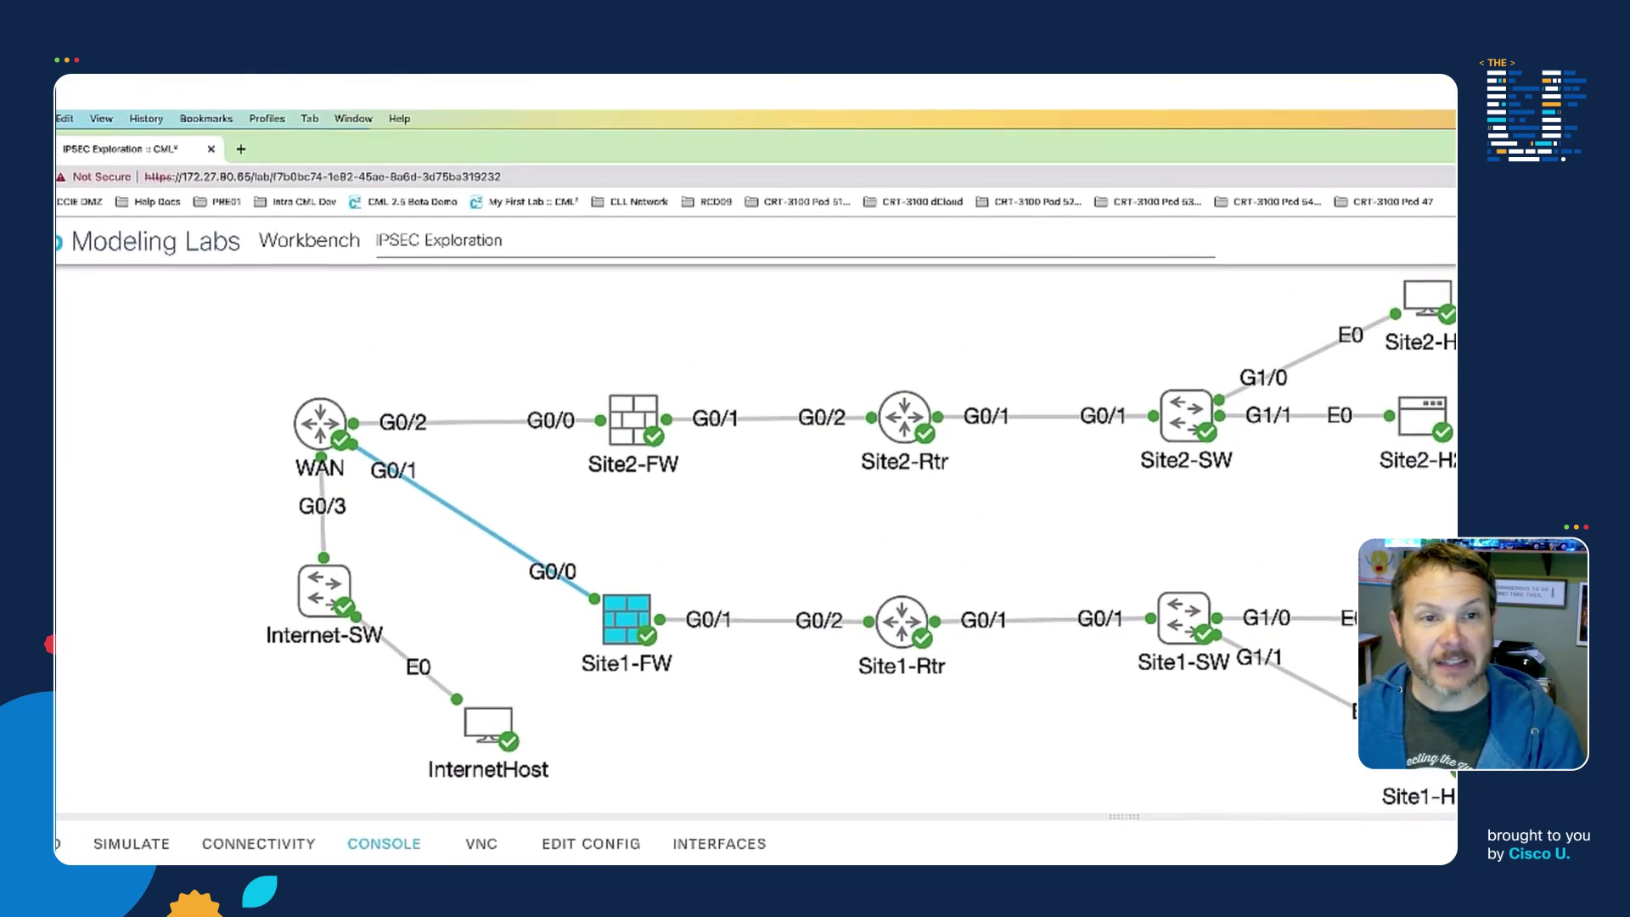
{"action": "left_click", "coordinate": [556, 583]}
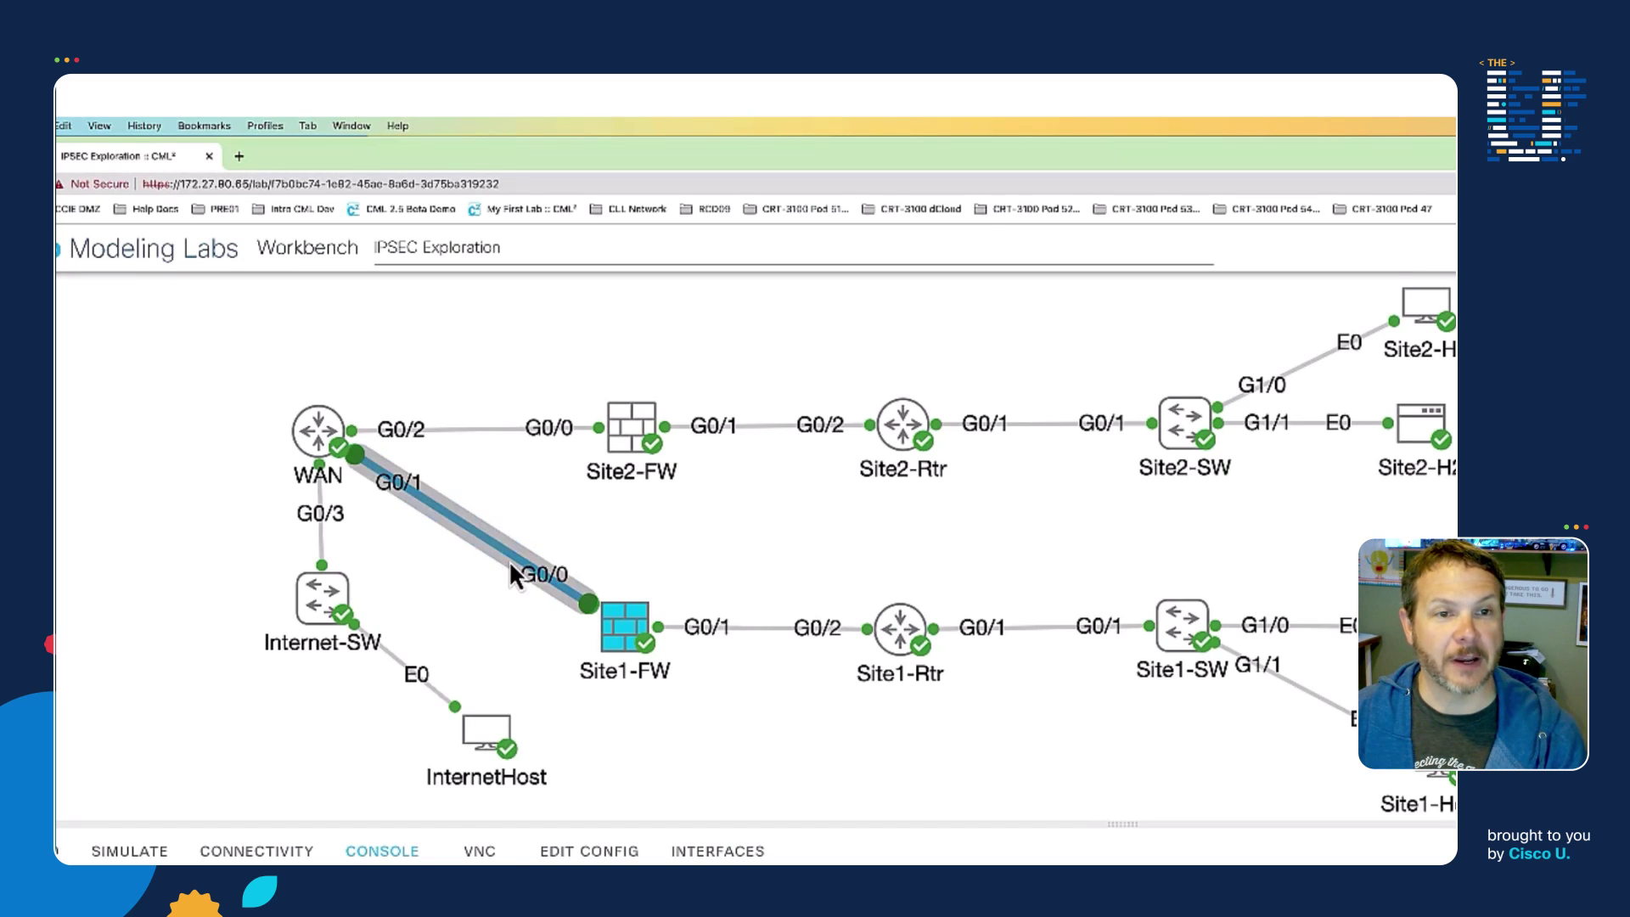
{"action": "left_click", "coordinate": [480, 732]}
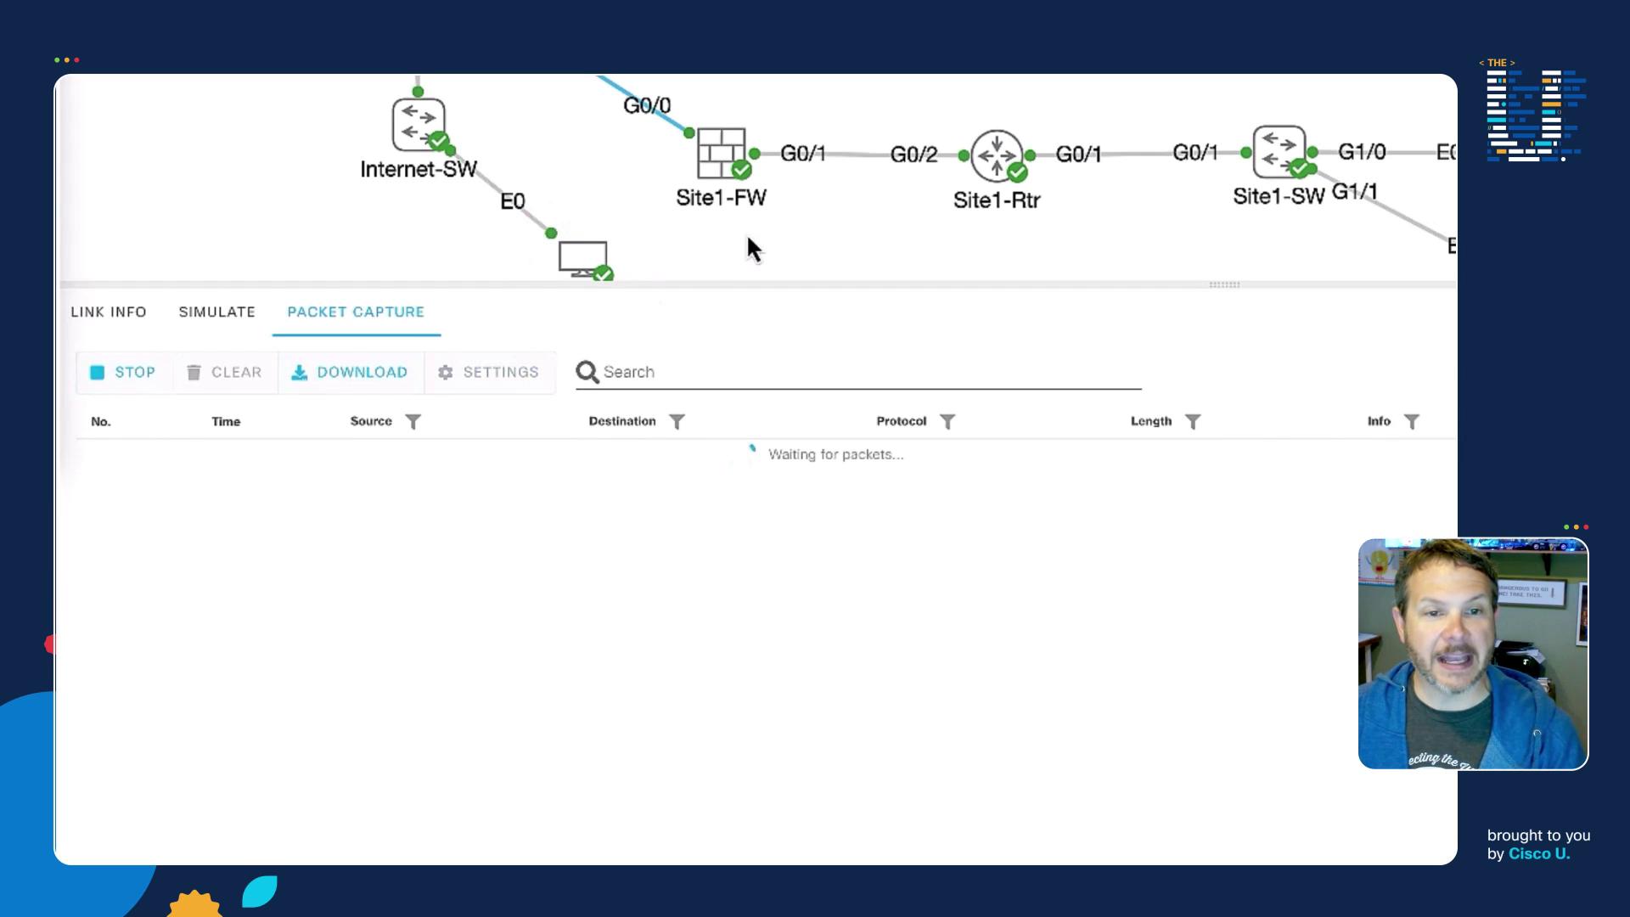
{"action": "left_click_drag", "start_coordinate": [863, 236], "coordinate": [849, 146]}
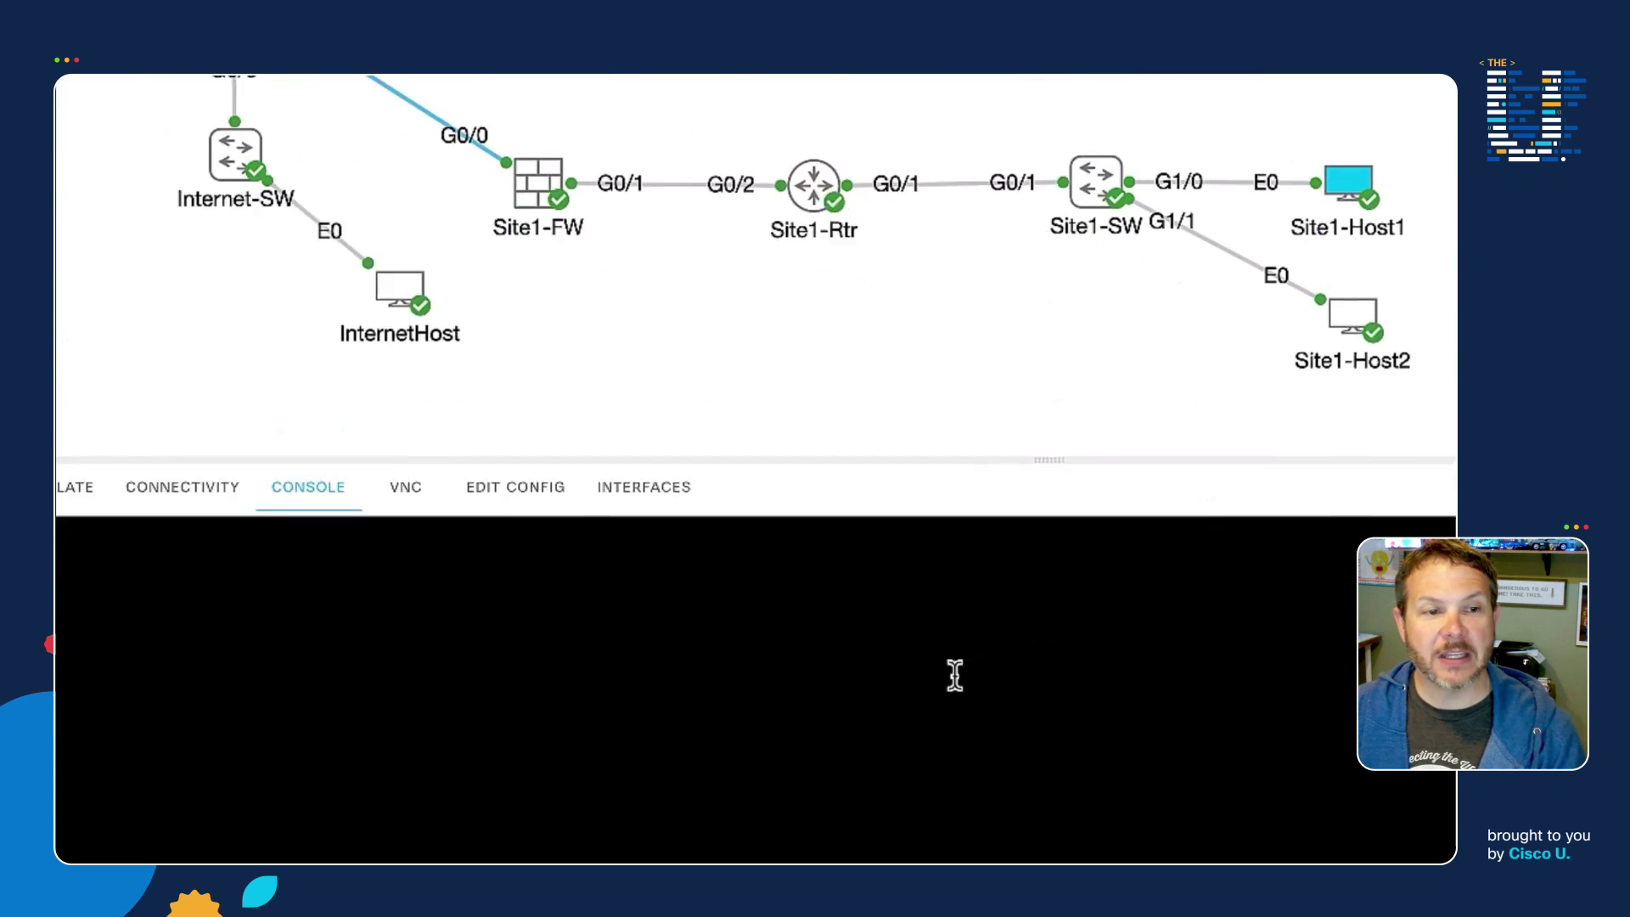
Step: From Site1-Host1, rerun 'ping -s 100 -c 5 172.16.10.11' and highlight the 20% loss line
{"action": "type", "text": "lear"}
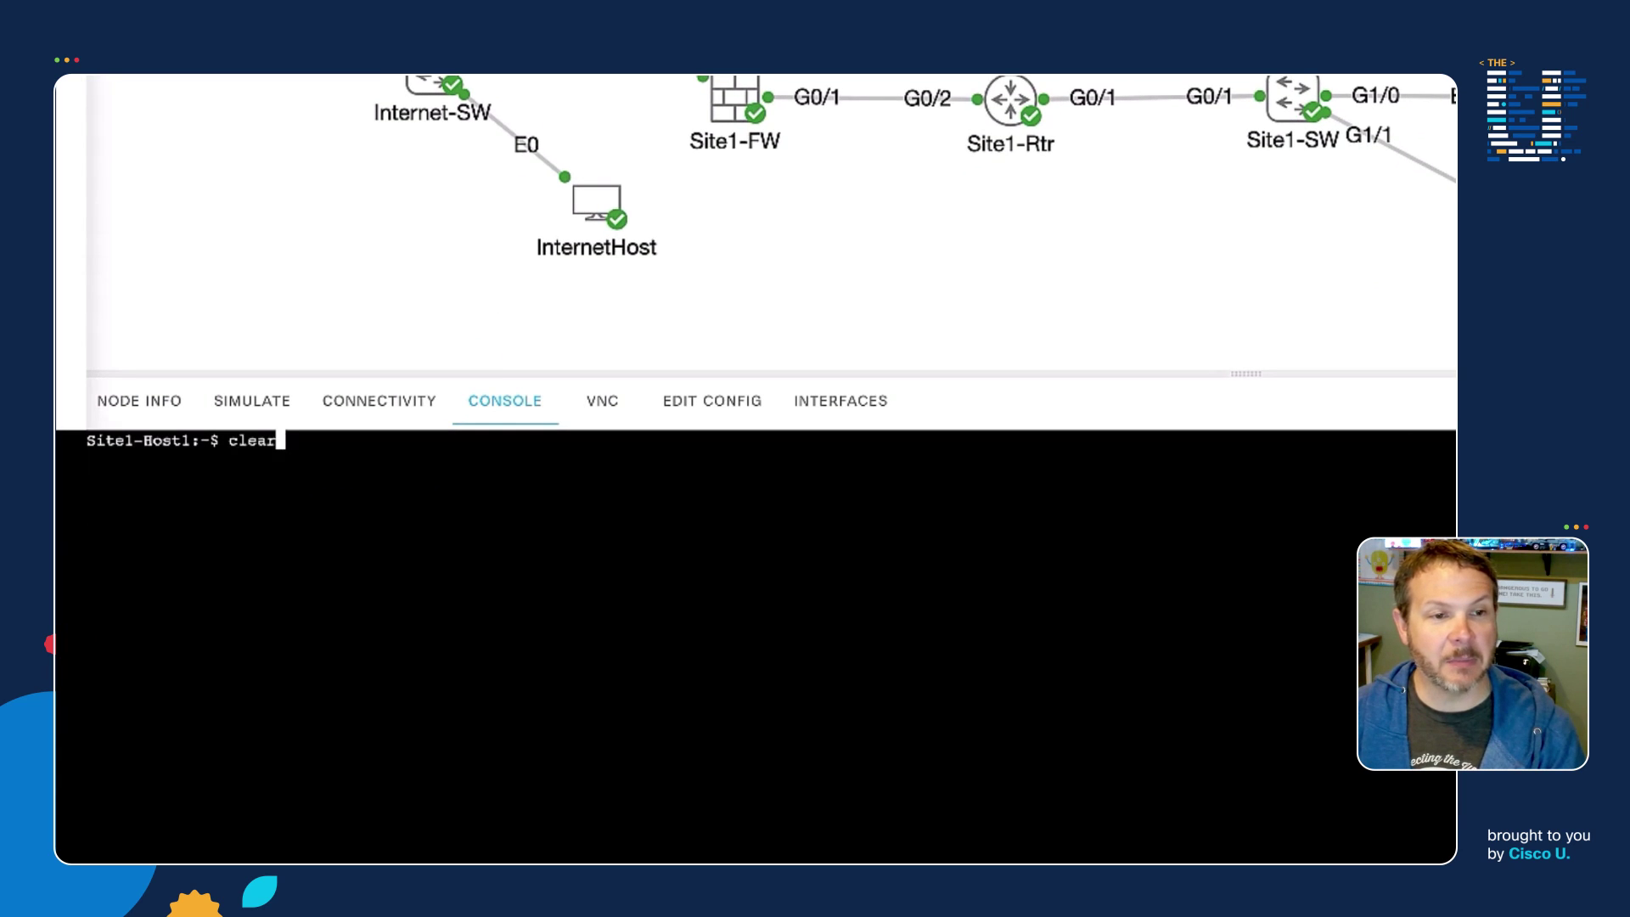
{"action": "key", "text": "Return"}
{"action": "key", "text": "Up"}
{"action": "key", "text": "Up"}
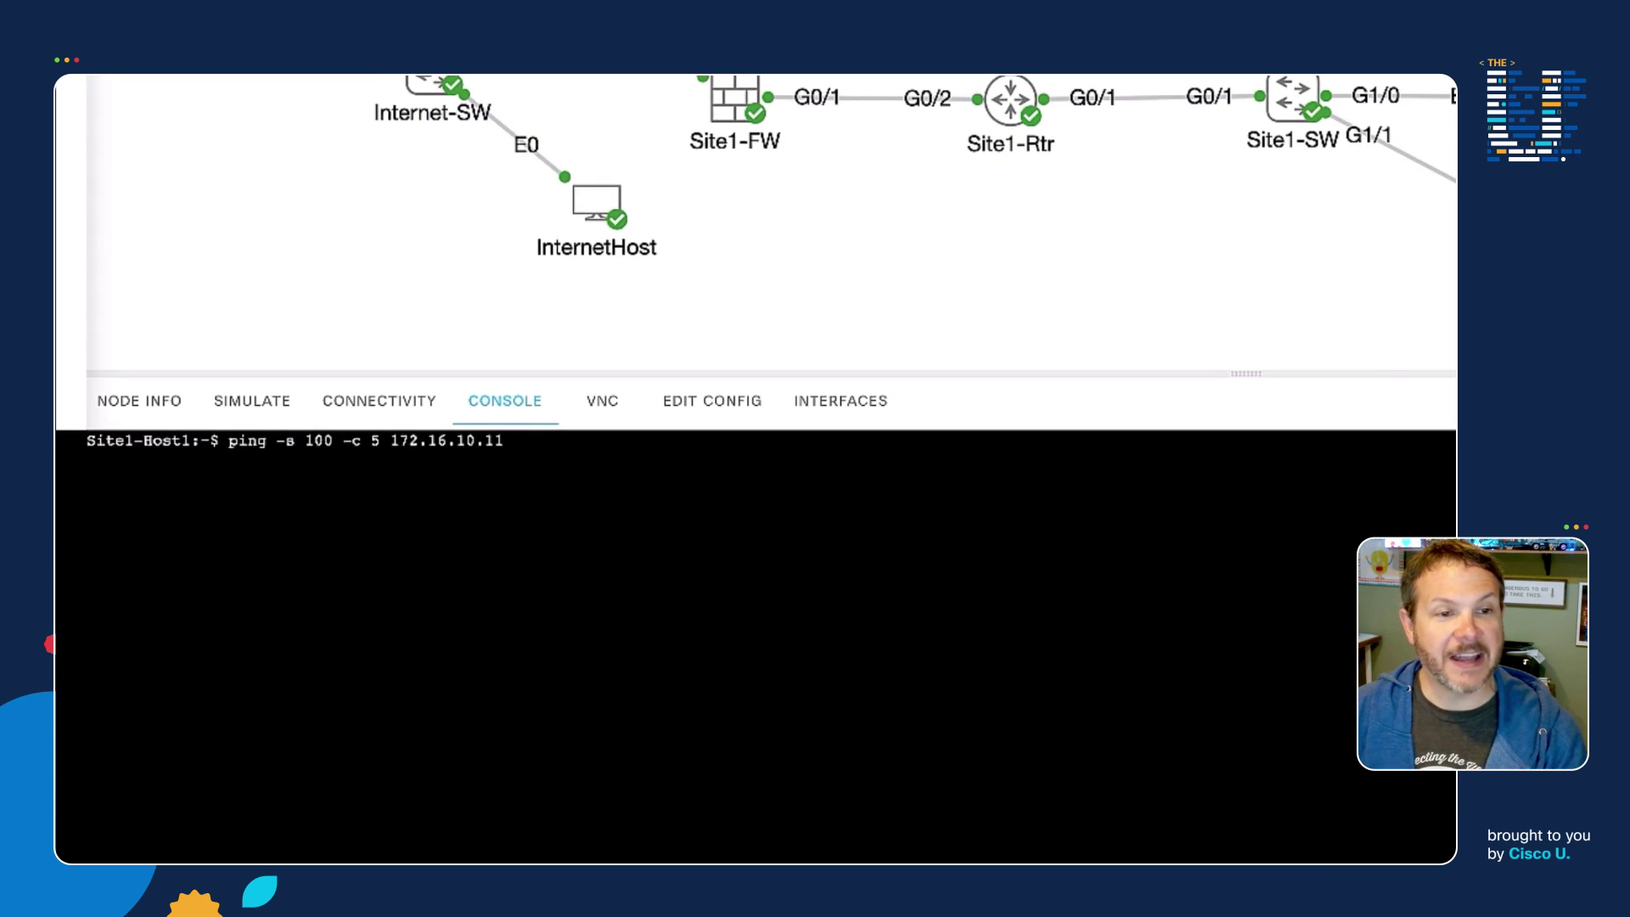
{"action": "key", "text": "Return"}
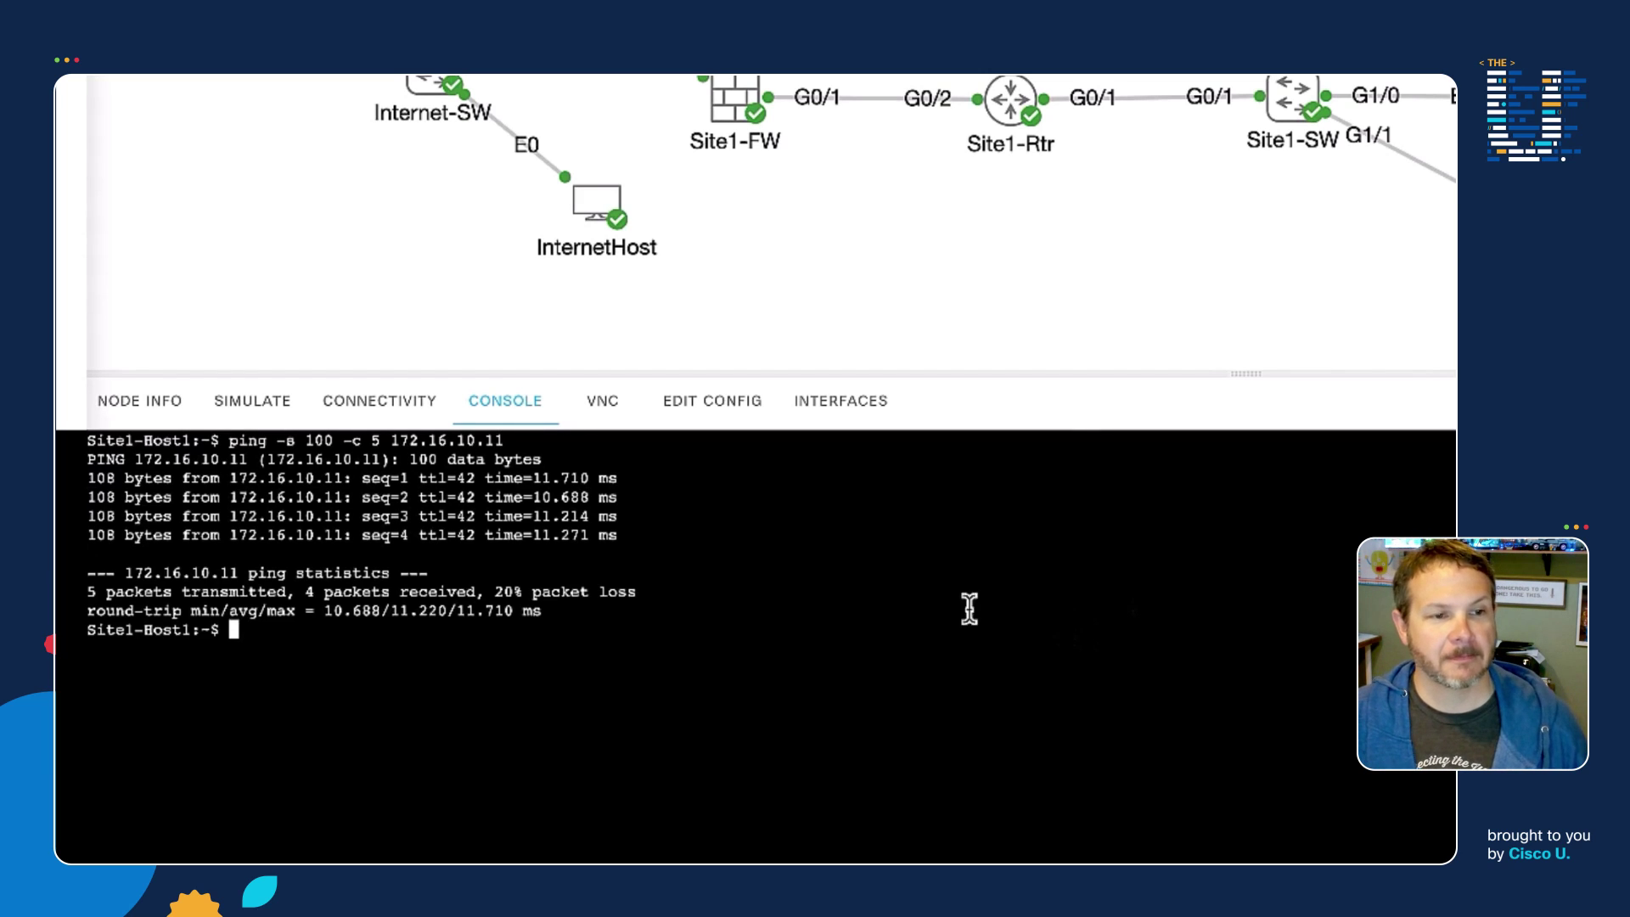
{"action": "triple_click", "coordinate": [270, 595]}
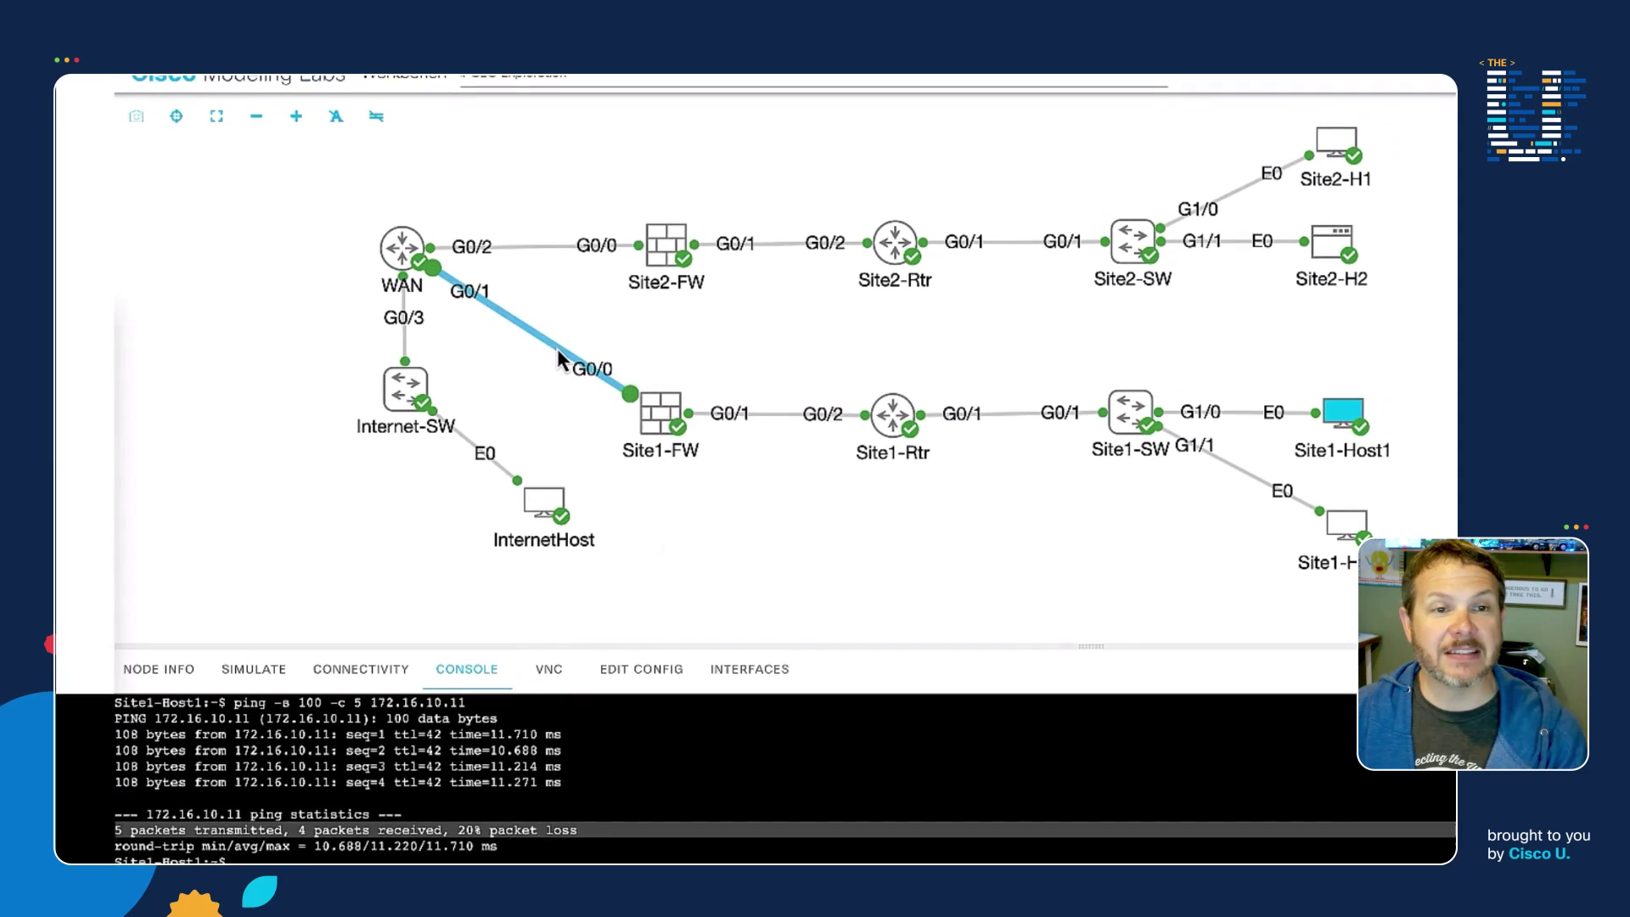
Step: Stop the WAN–Site1-FW capture and rerun 'show crypto isakmp sa', showing an UP-ACTIVE IKEv2 session
{"action": "left_click", "coordinate": [557, 348]}
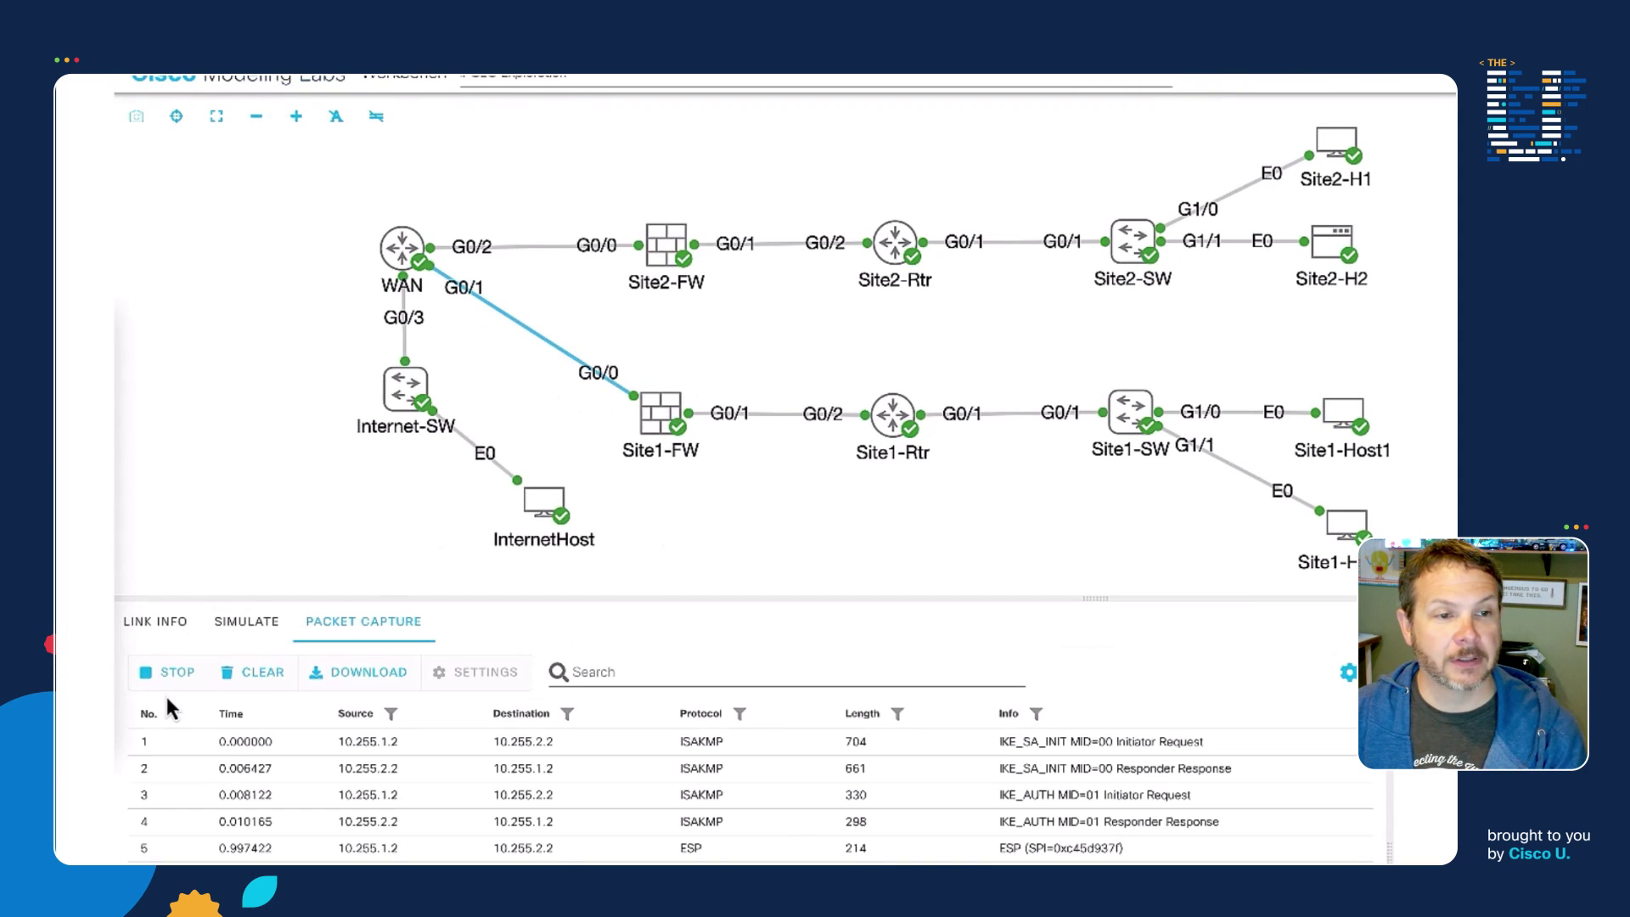
{"action": "left_click", "coordinate": [175, 673]}
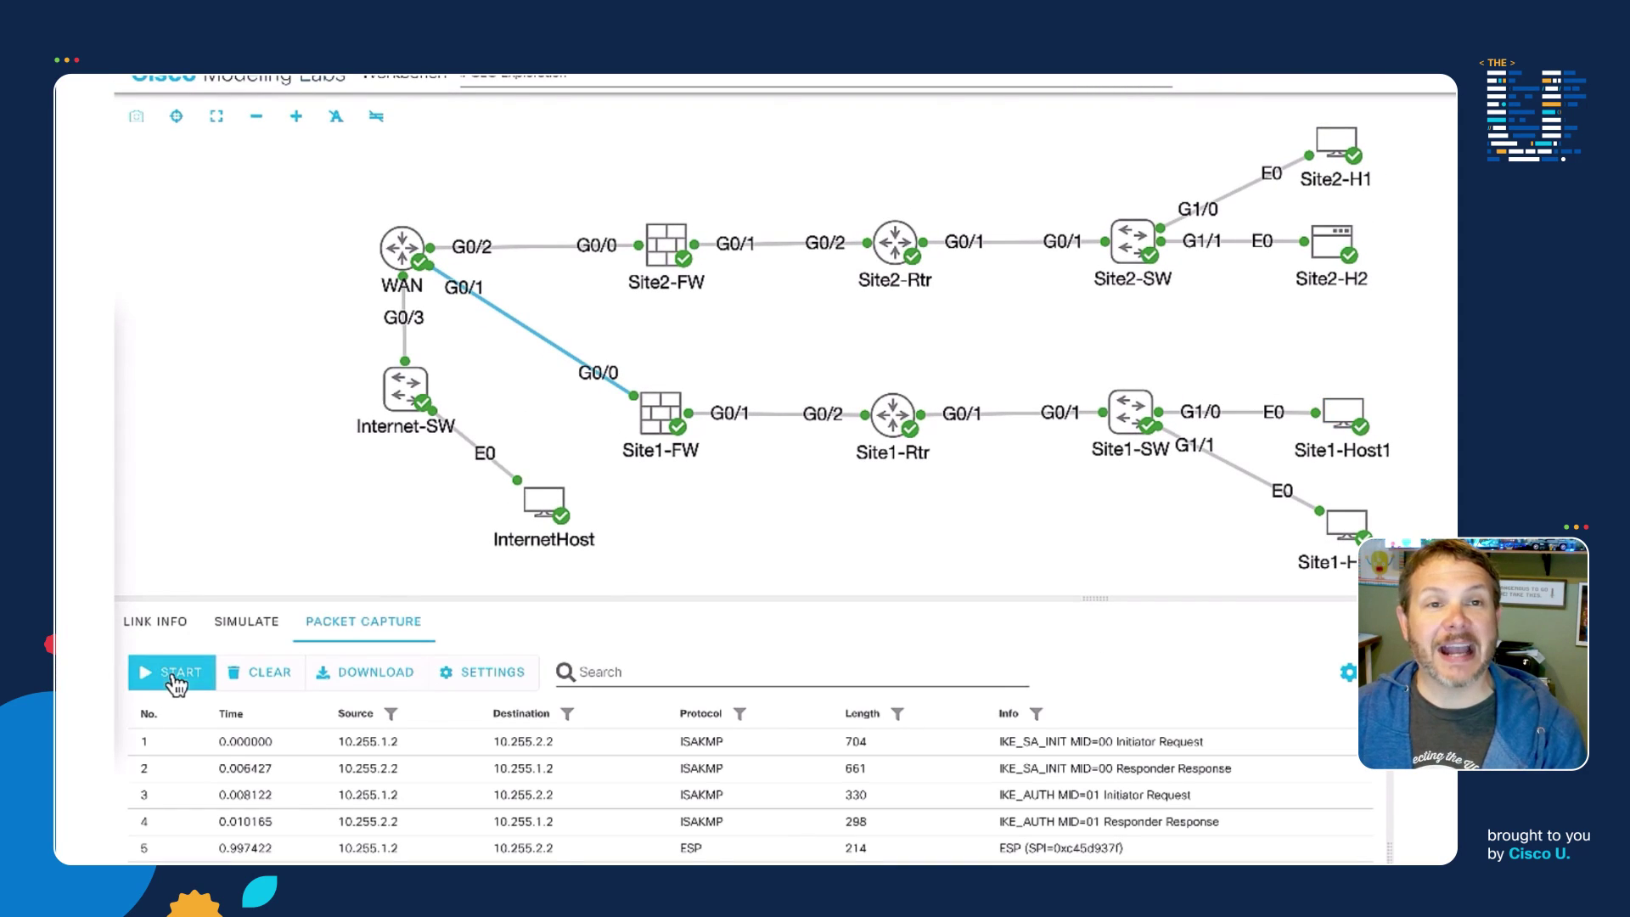
{"action": "mouse_move", "coordinate": [675, 424]}
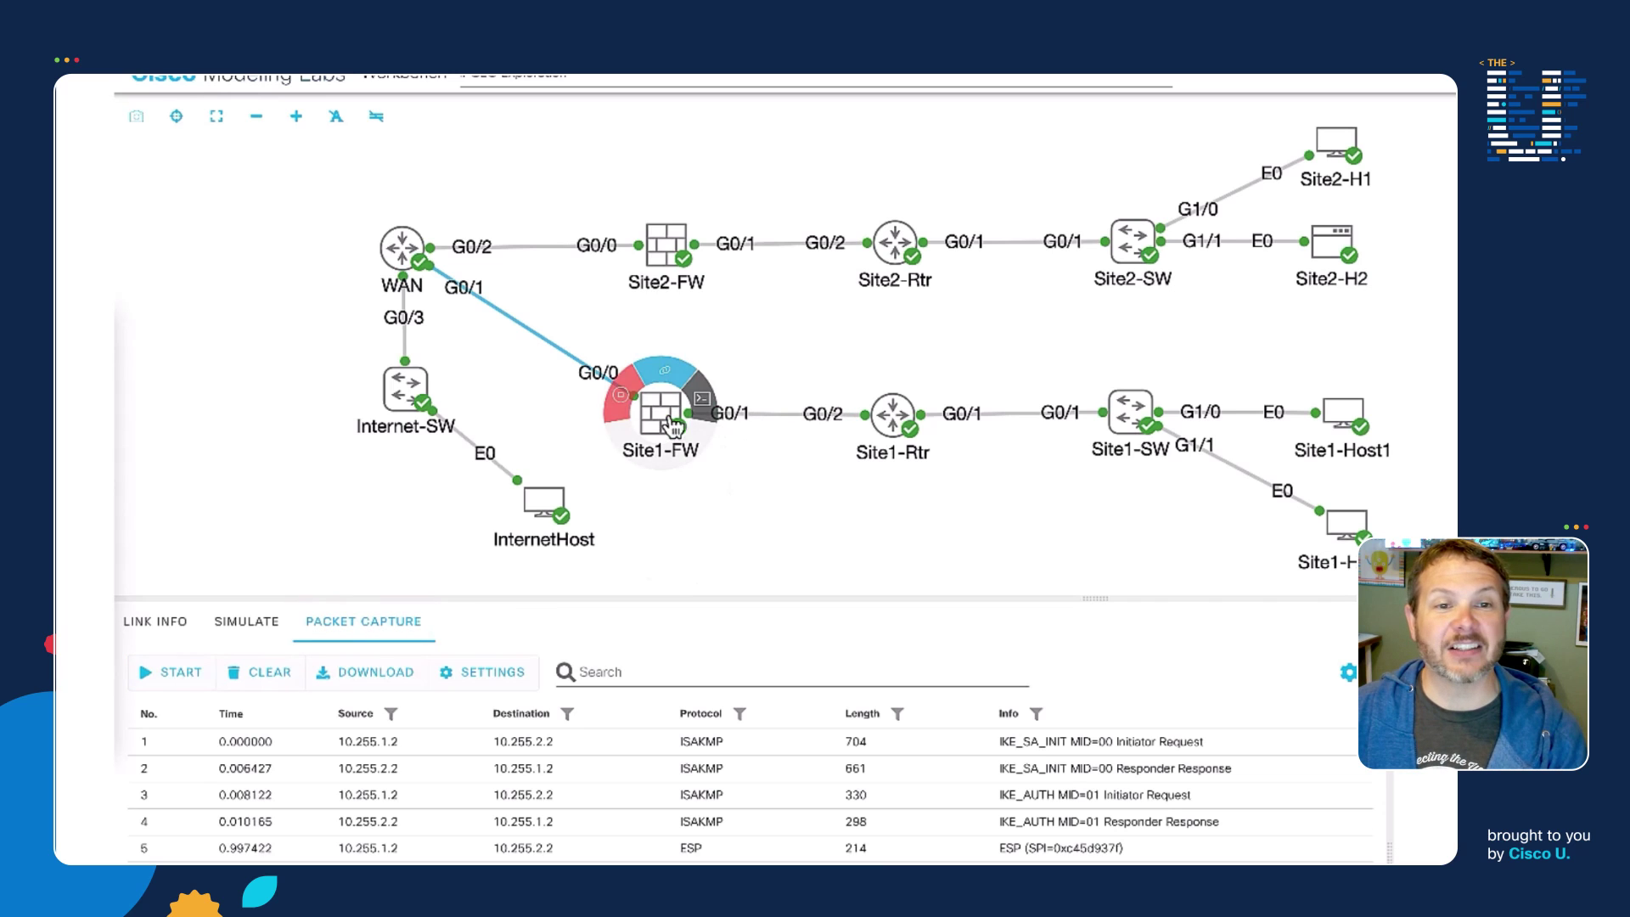
{"action": "left_click", "coordinate": [703, 400]}
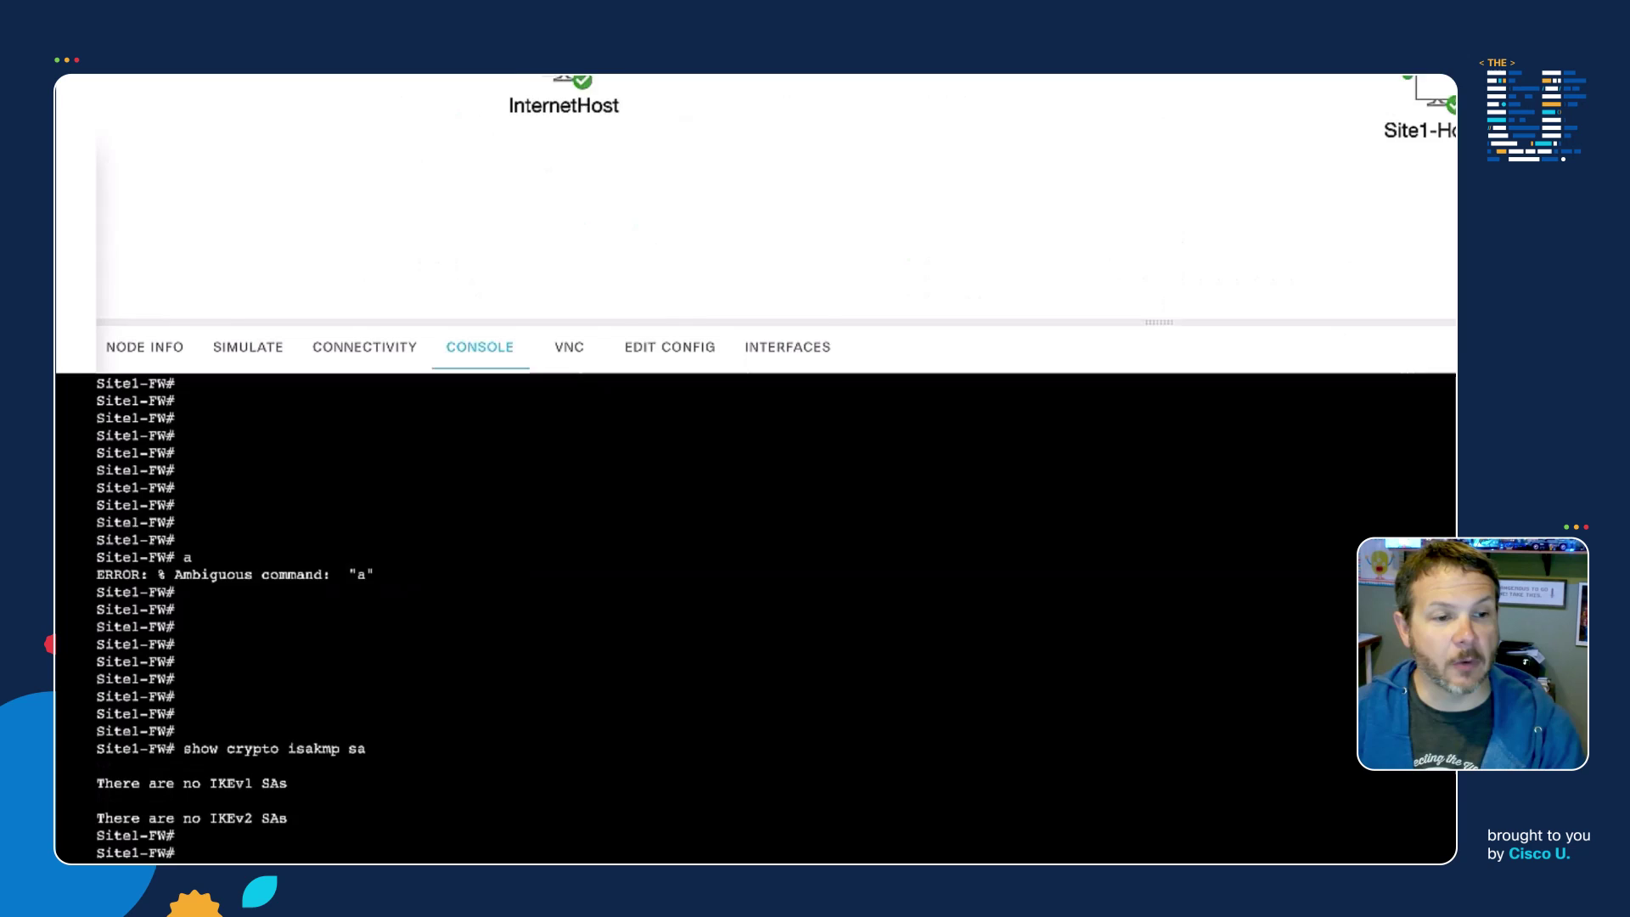
{"action": "key", "text": "Return"}
{"action": "key", "text": "Return"}
{"action": "key", "text": "Return"}
{"action": "key", "text": "Return"}
{"action": "key", "text": "Return"}
{"action": "type", "text": "show crypto isakmp sa"}
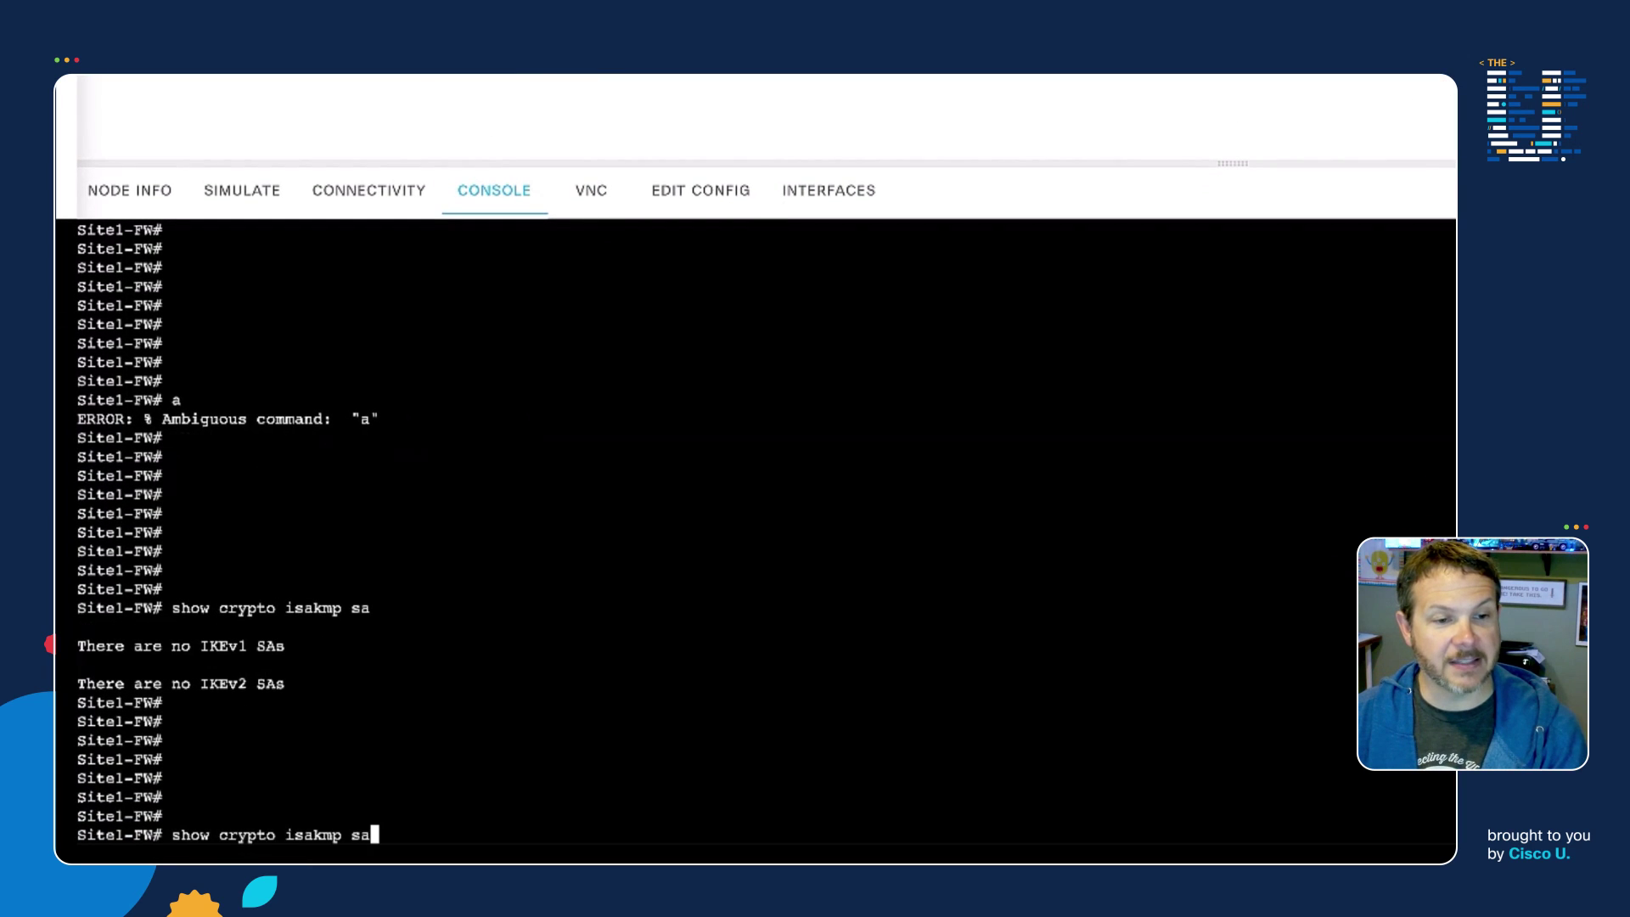
{"action": "key", "text": "Return"}
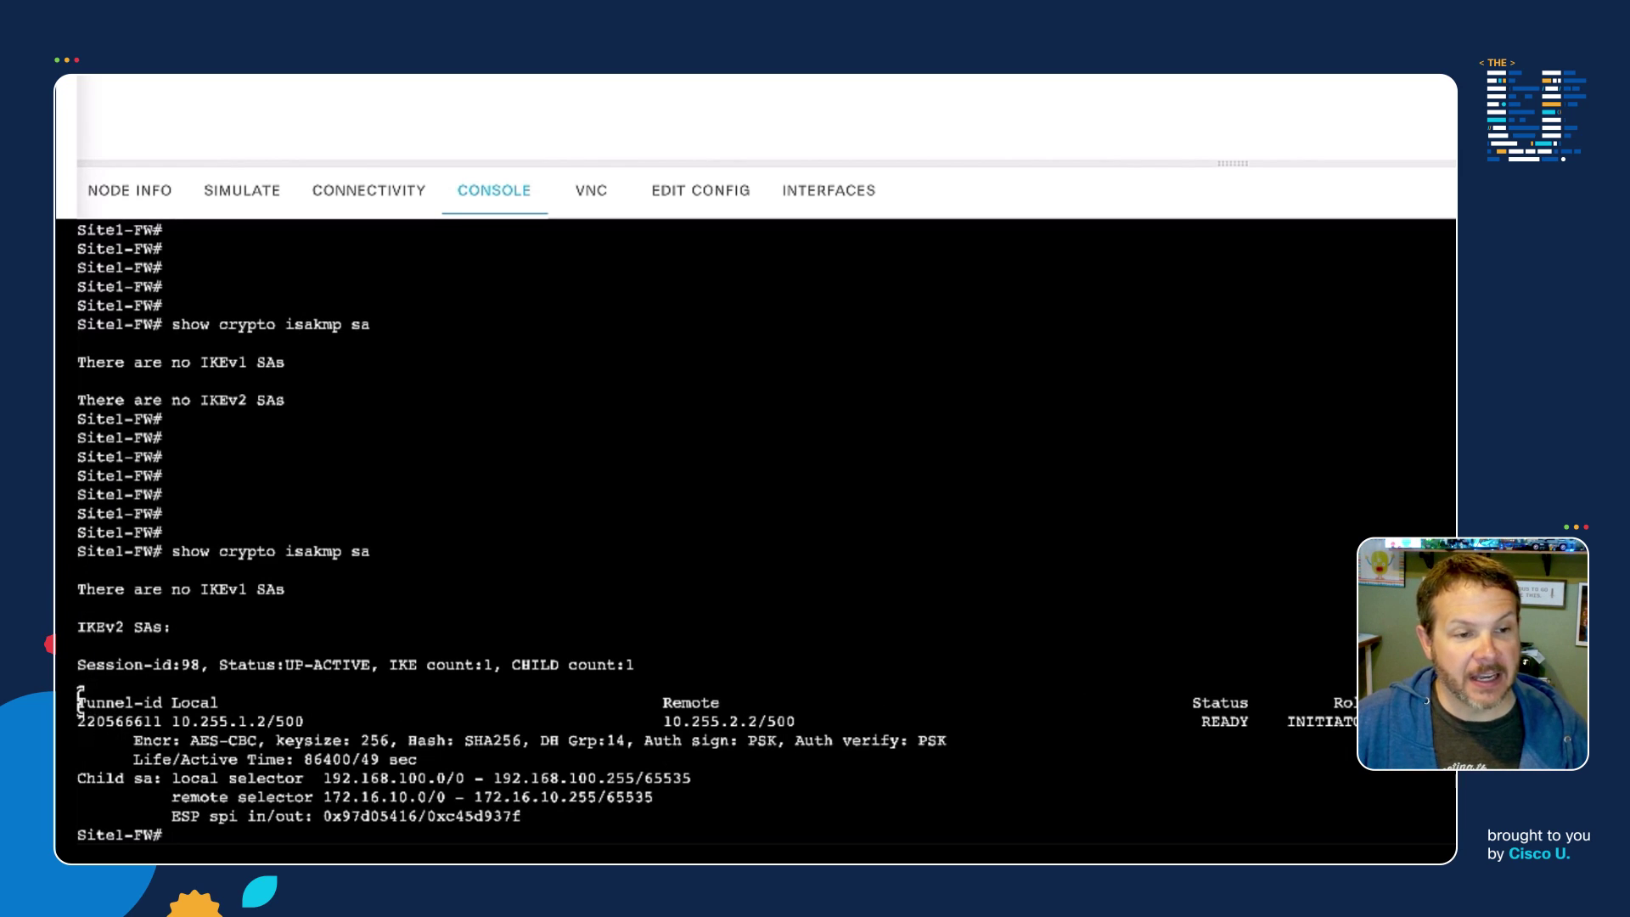
{"action": "left_click_drag", "start_coordinate": [79, 703], "coordinate": [1385, 769]}
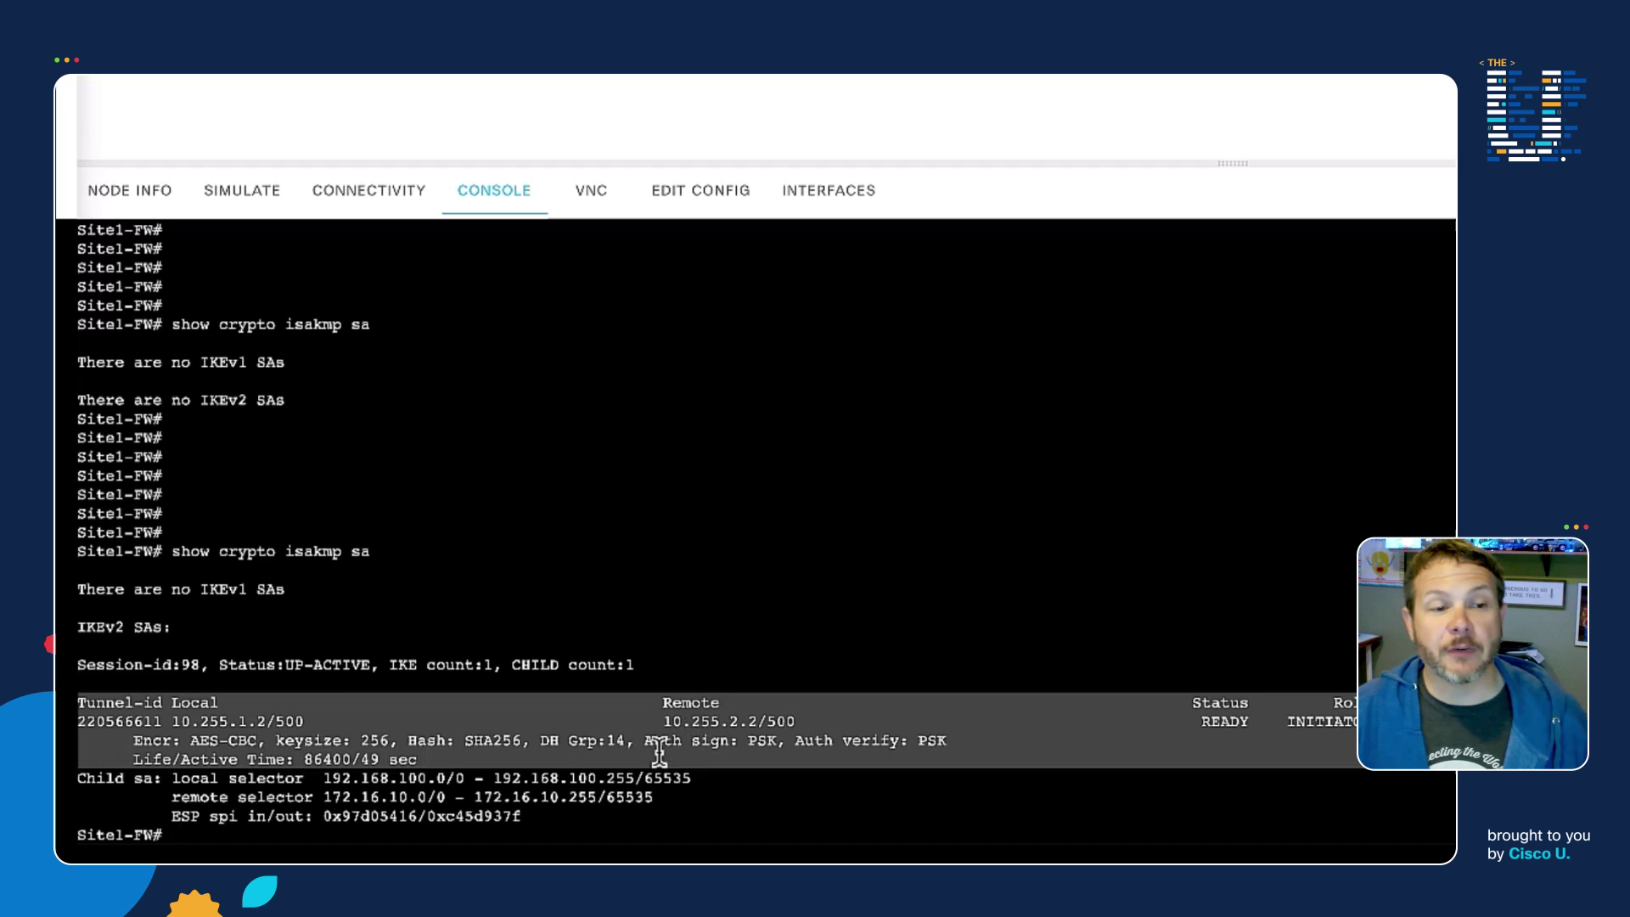
{"action": "left_click", "coordinate": [522, 816]}
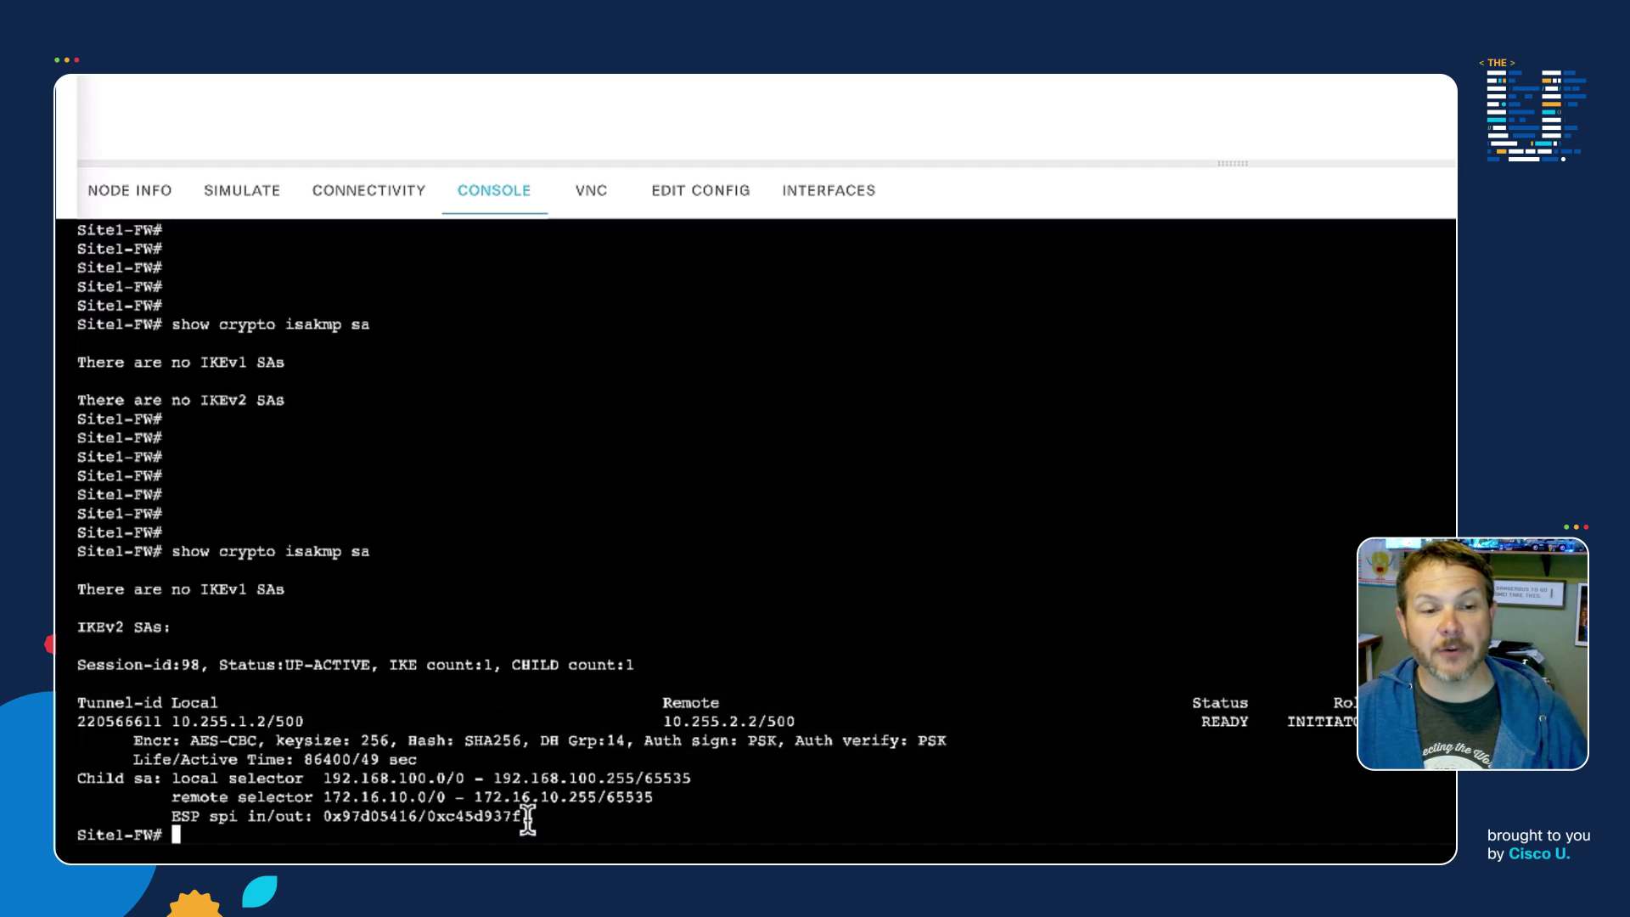
{"action": "left_click_drag", "start_coordinate": [528, 820], "coordinate": [105, 774]}
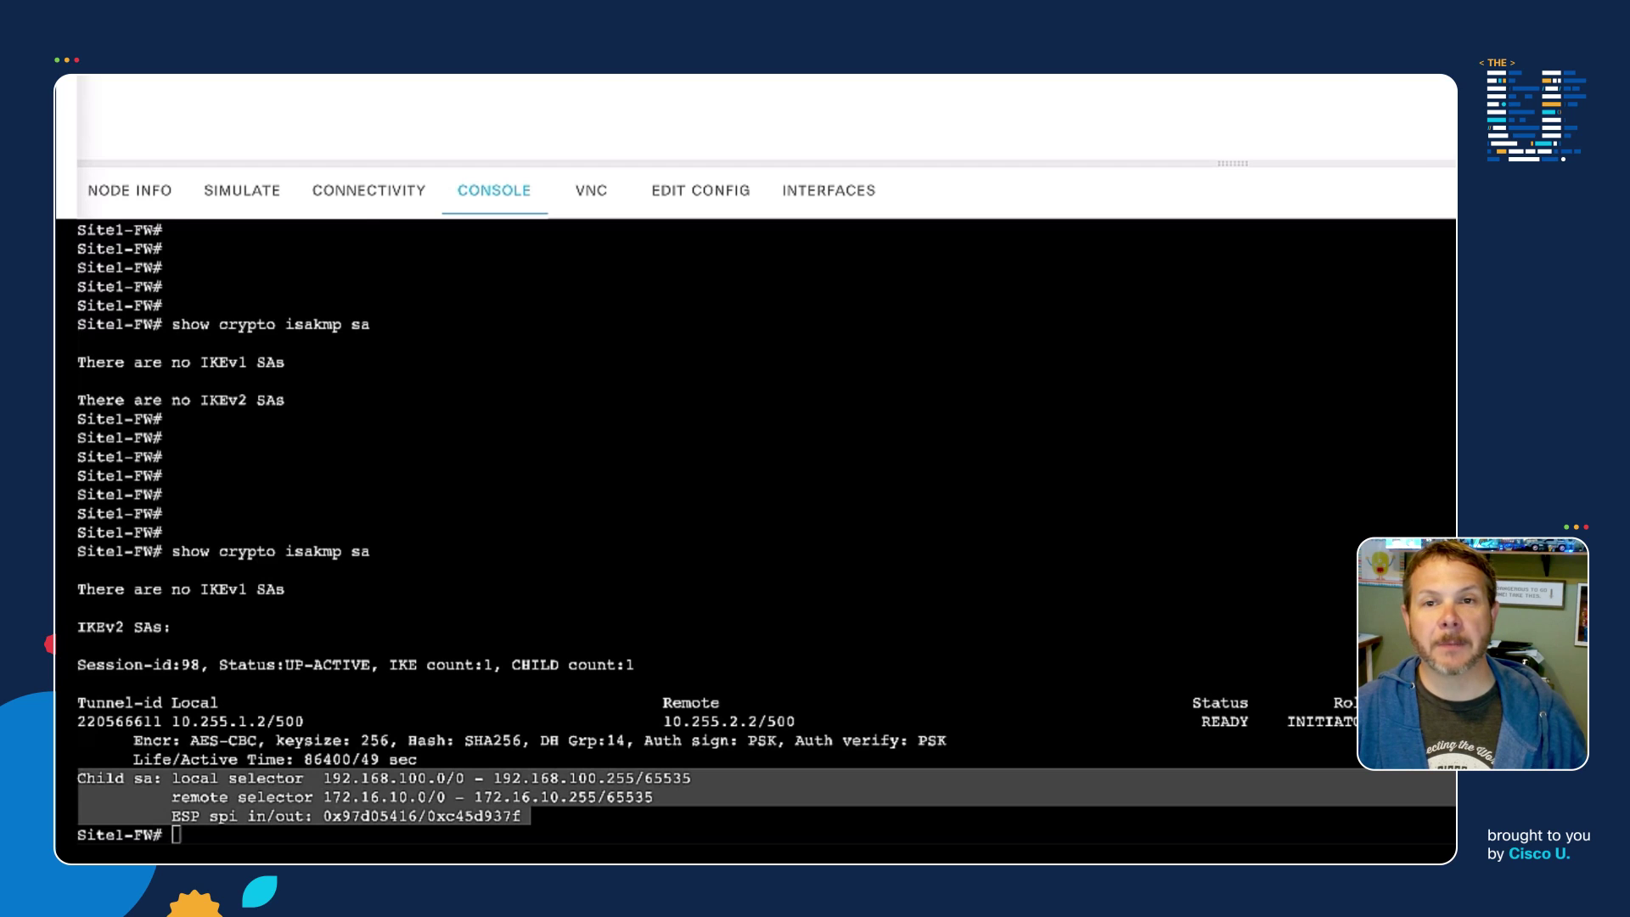
{"action": "scroll", "coordinate": [1353, 95], "scroll_direction": "up", "scroll_amount": 2}
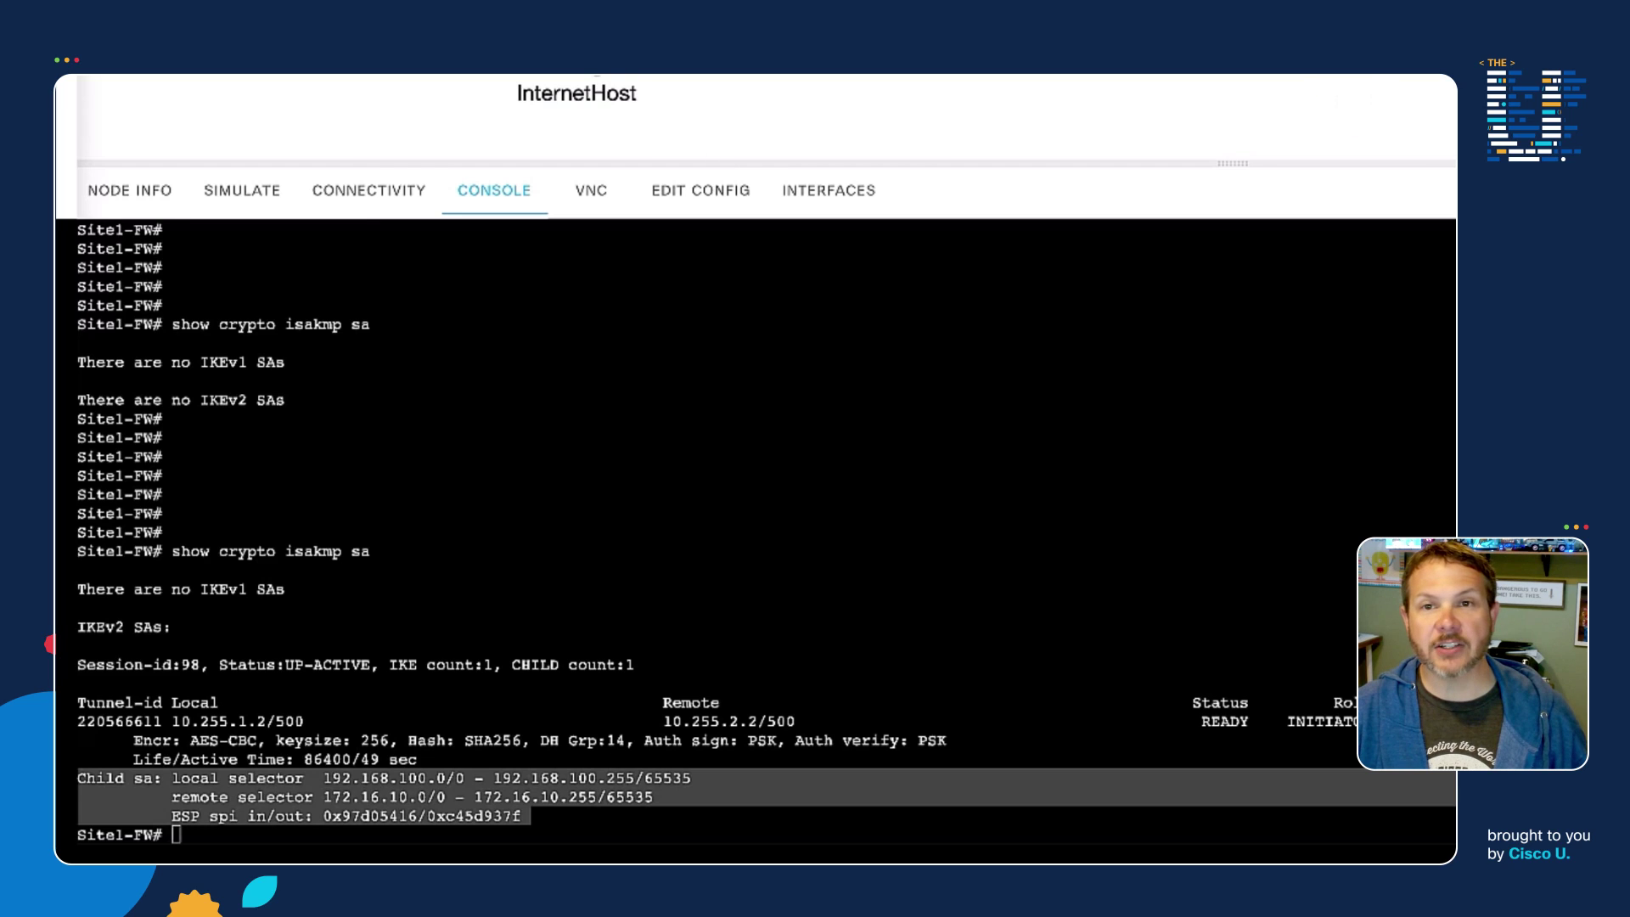
{"action": "scroll", "coordinate": [1353, 95], "scroll_direction": "up", "scroll_amount": 2}
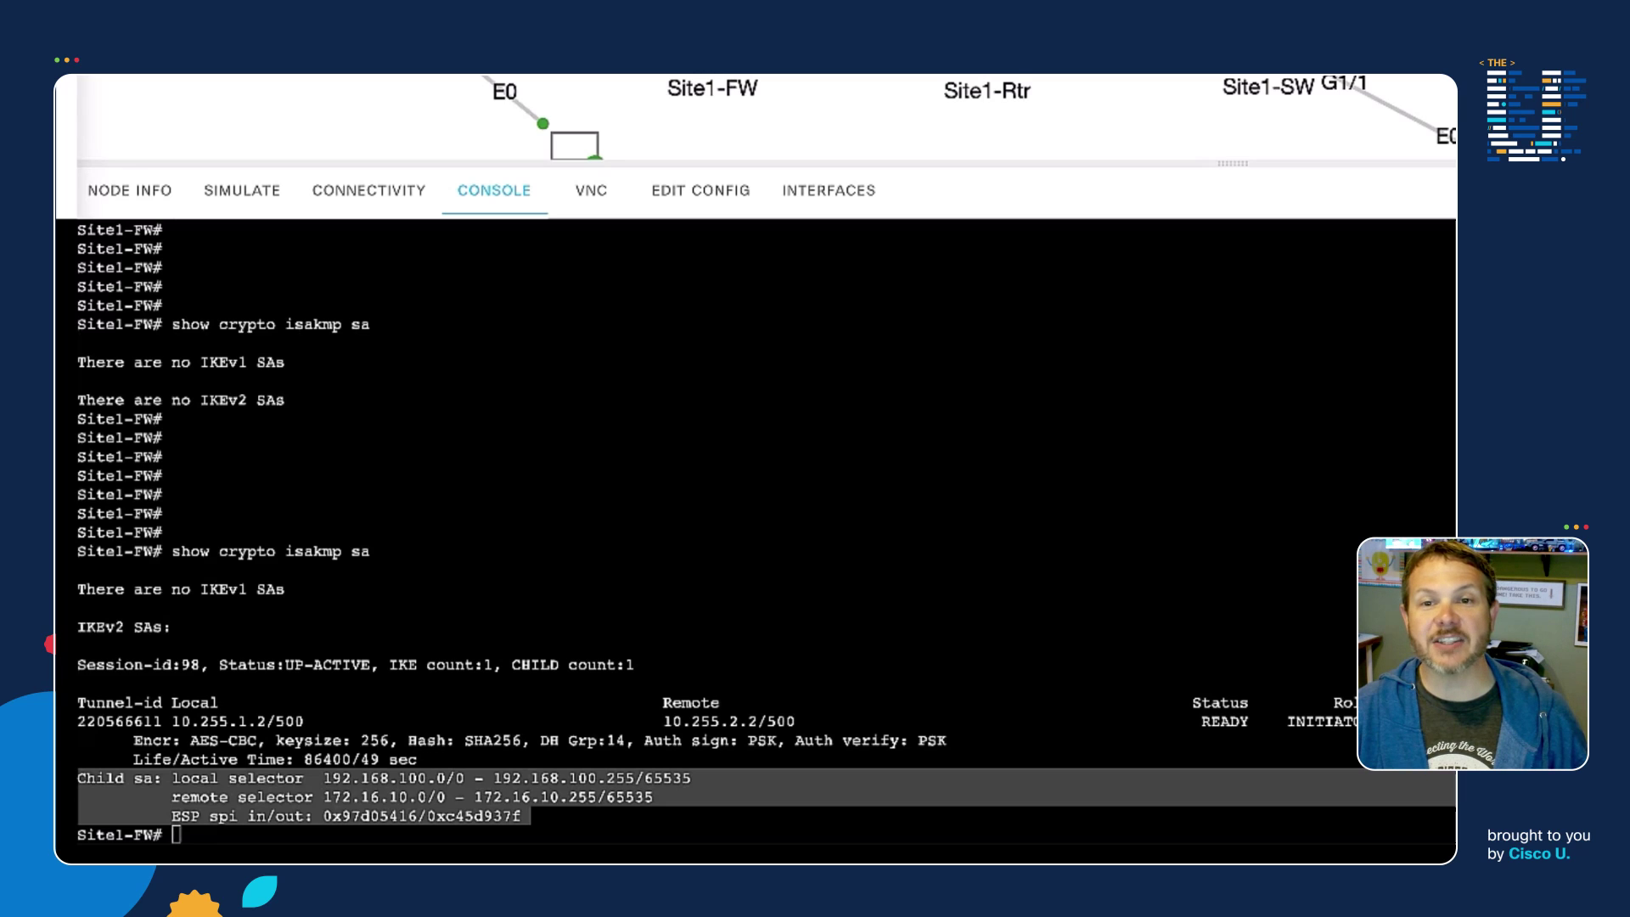
{"action": "scroll", "coordinate": [764, 119], "scroll_direction": "up", "scroll_amount": 2}
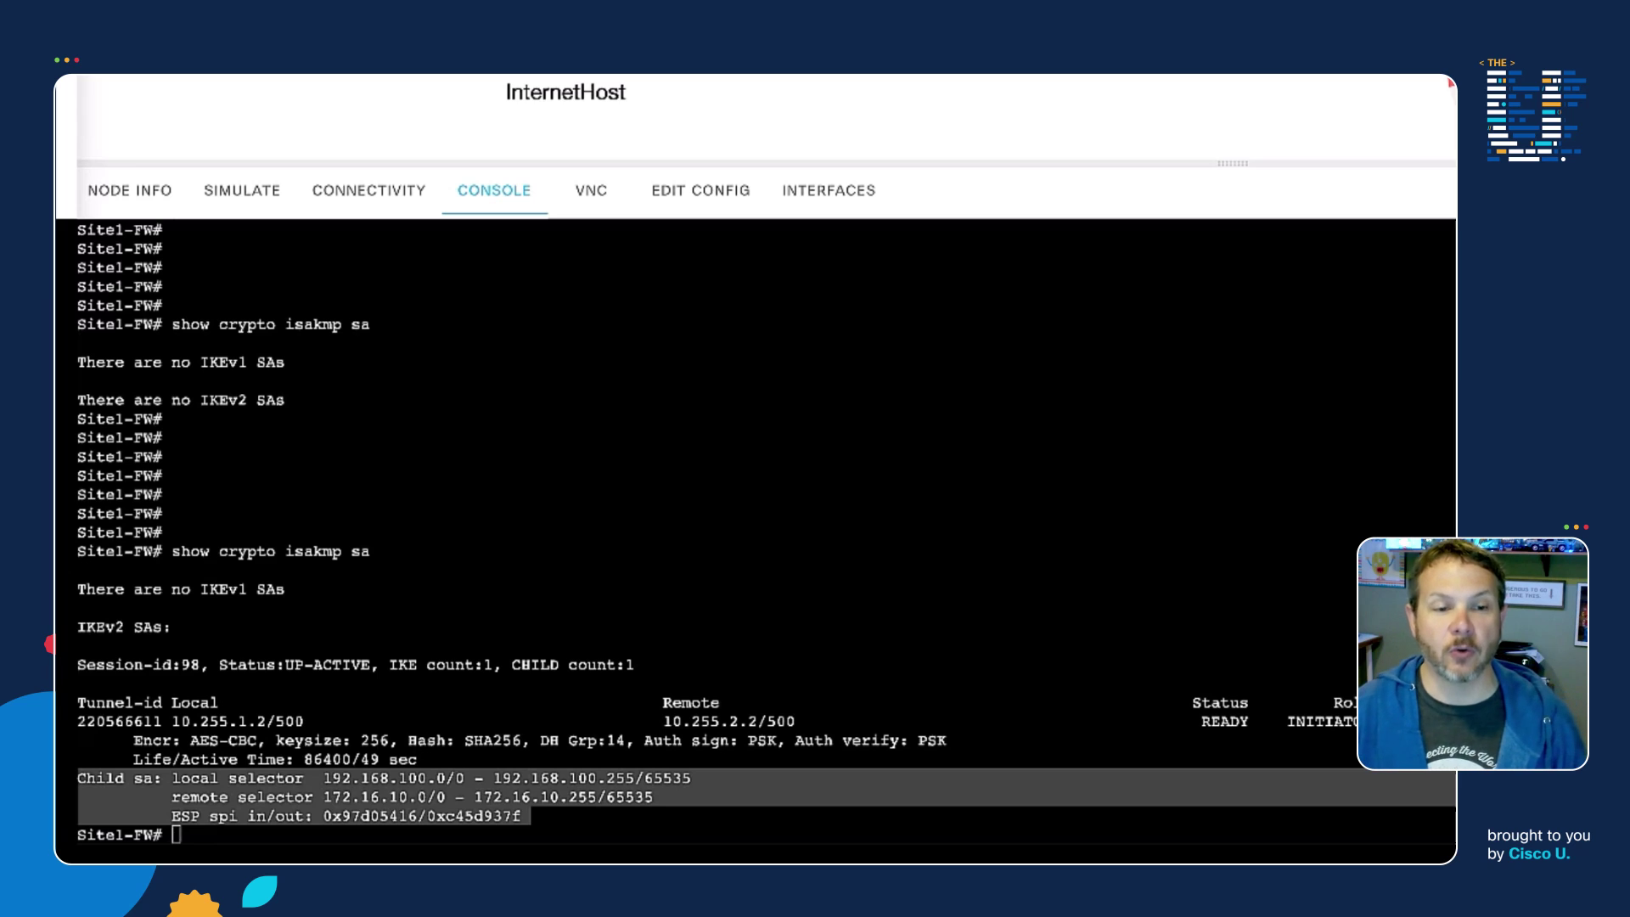
Step: Run 'show crypto ipsec sa' on Site1-FW, highlighting the tunnel access-list and packet counters, then page through
{"action": "left_click", "coordinate": [1045, 449]}
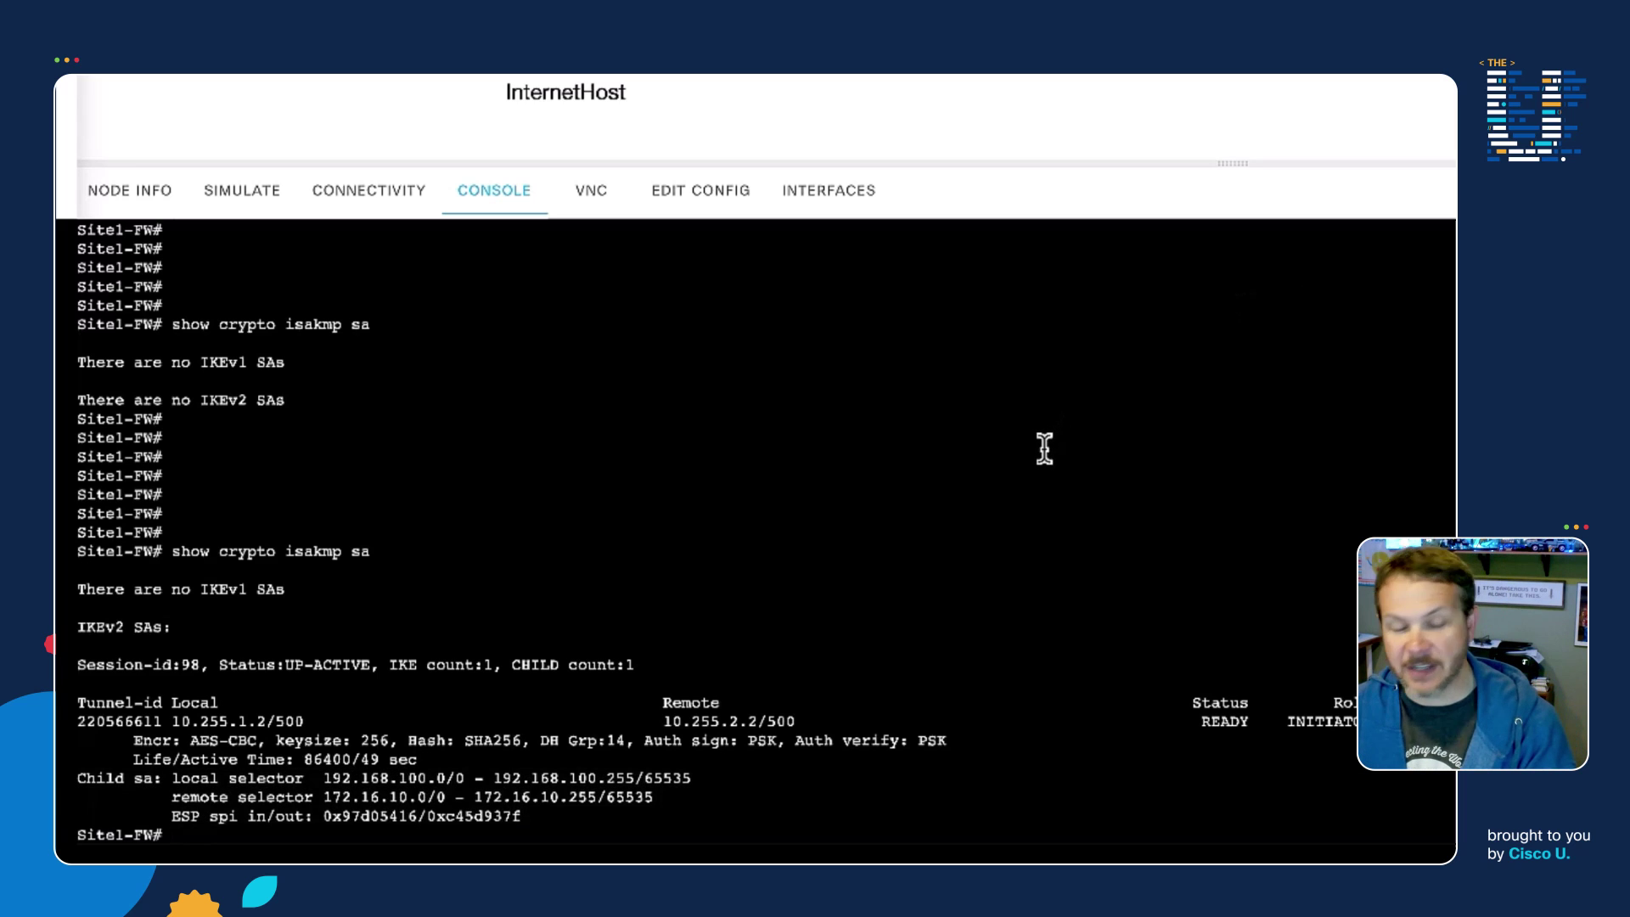
{"action": "key", "text": "Return"}
{"action": "key", "text": "Return"}
{"action": "key", "text": "Return"}
{"action": "type", "text": "show "}
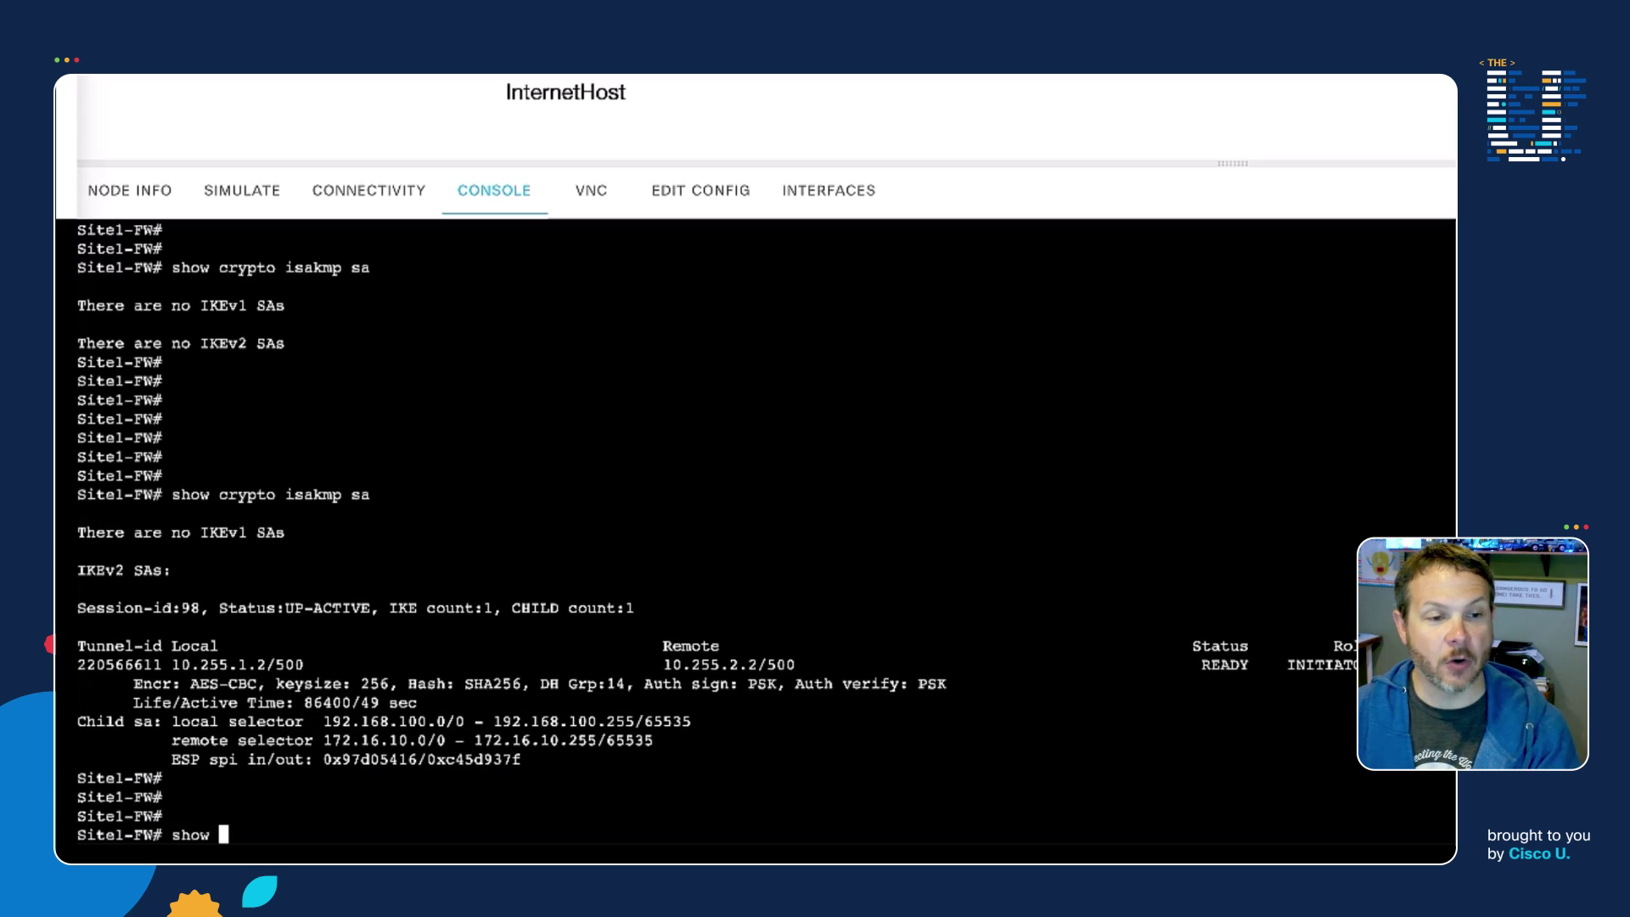
{"action": "type", "text": "crypto ipse"}
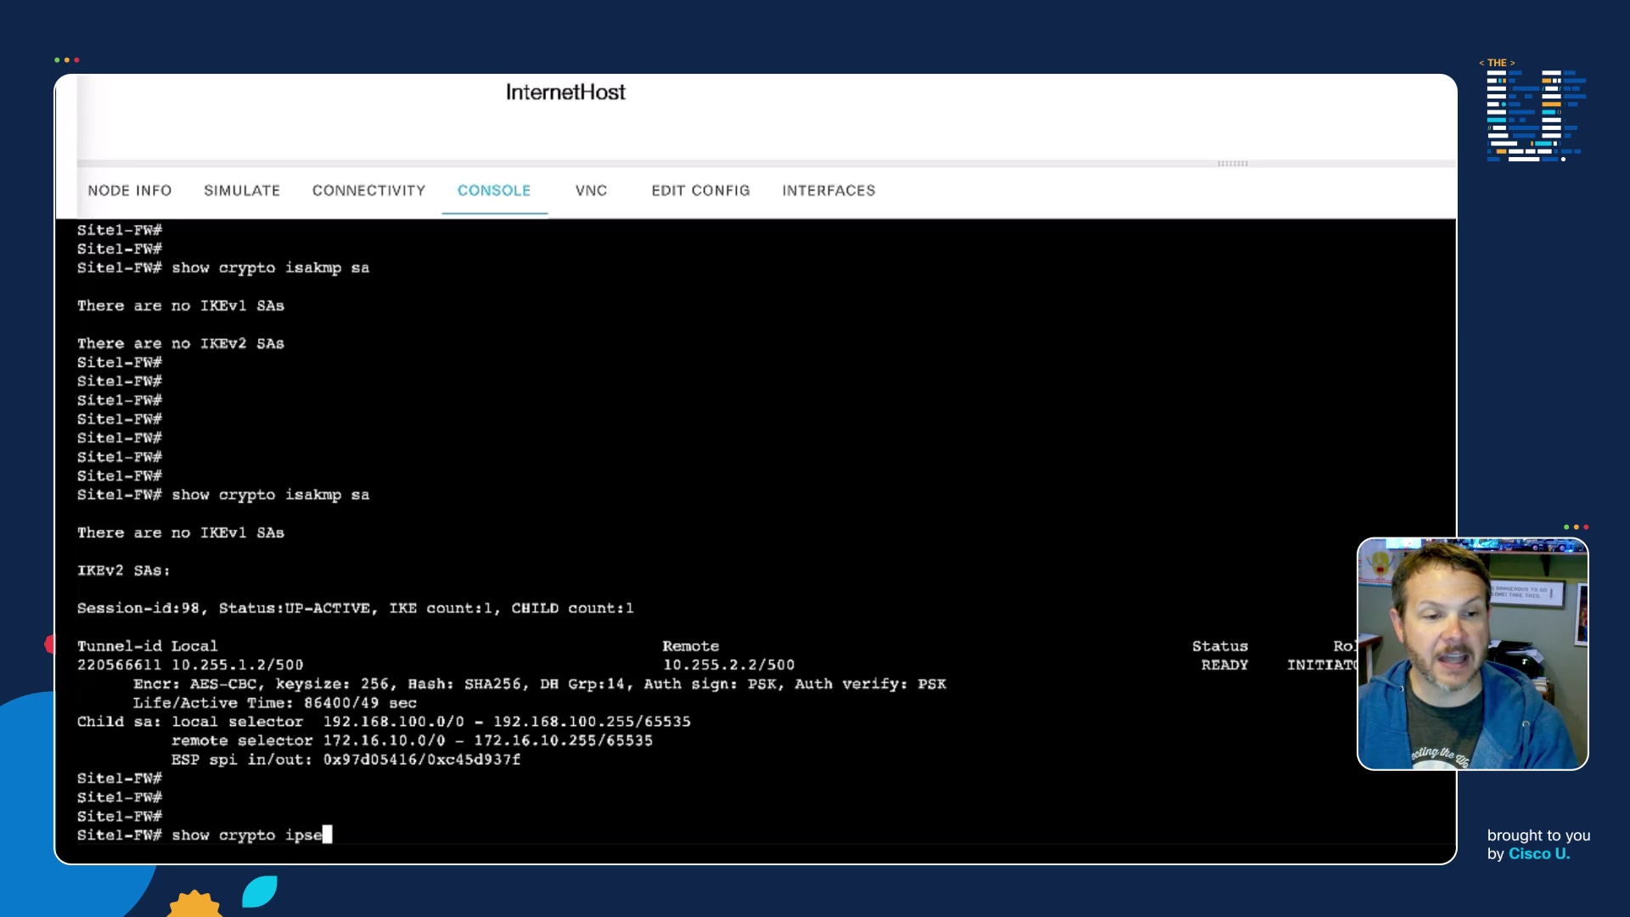
{"action": "type", "text": "c sa"}
{"action": "key", "text": "Return"}
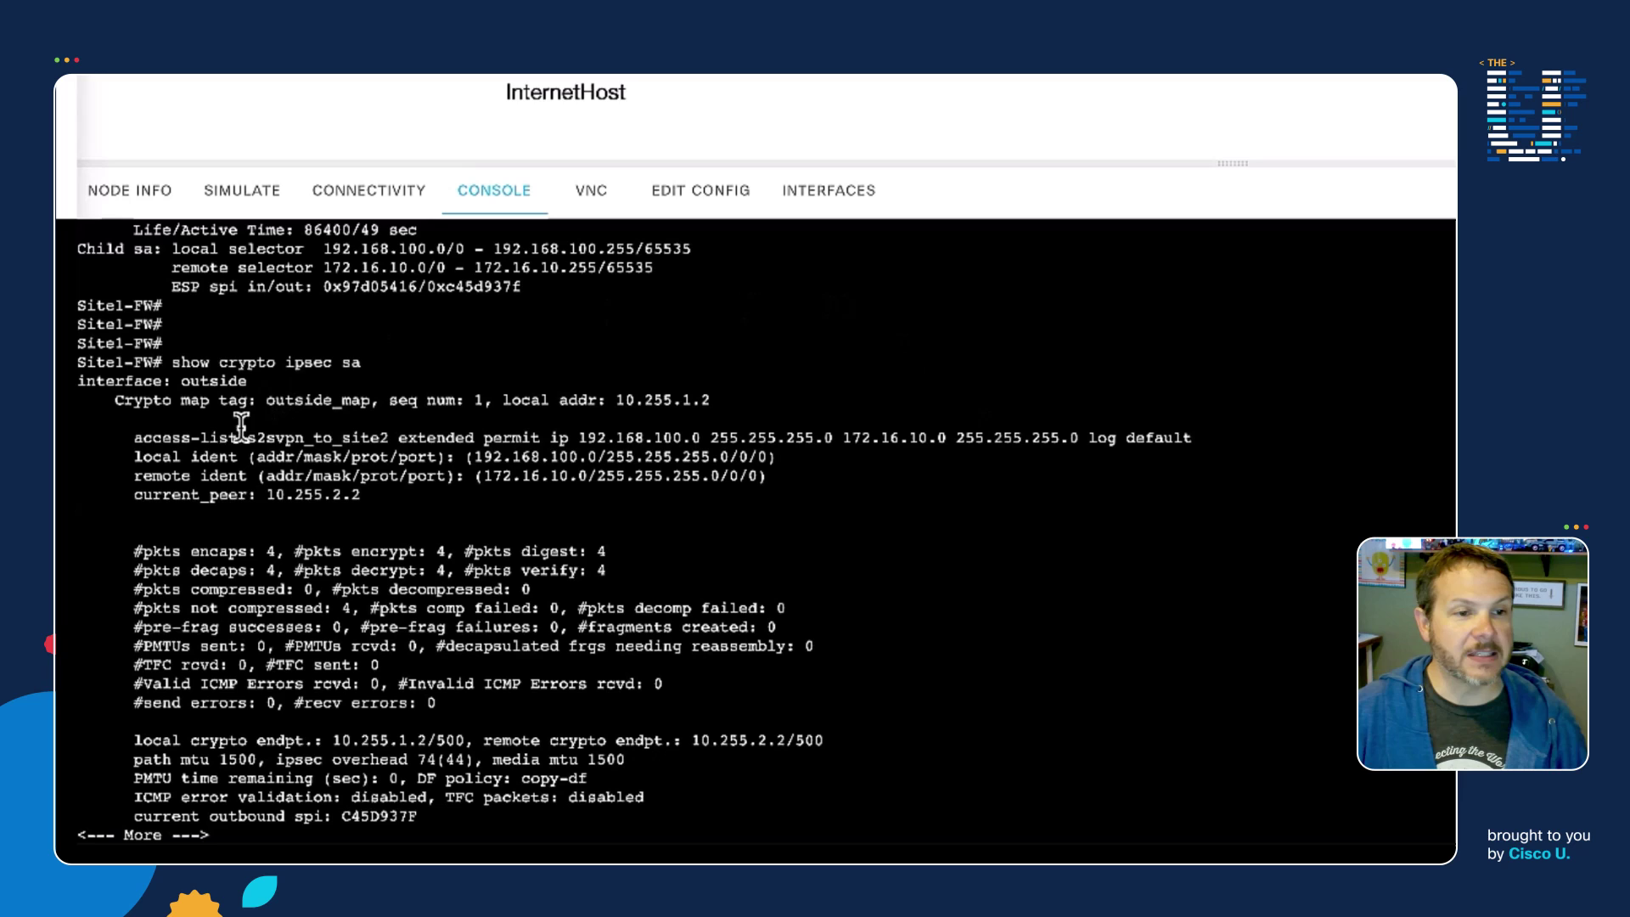
{"action": "left_click_drag", "start_coordinate": [127, 437], "coordinate": [1193, 430]}
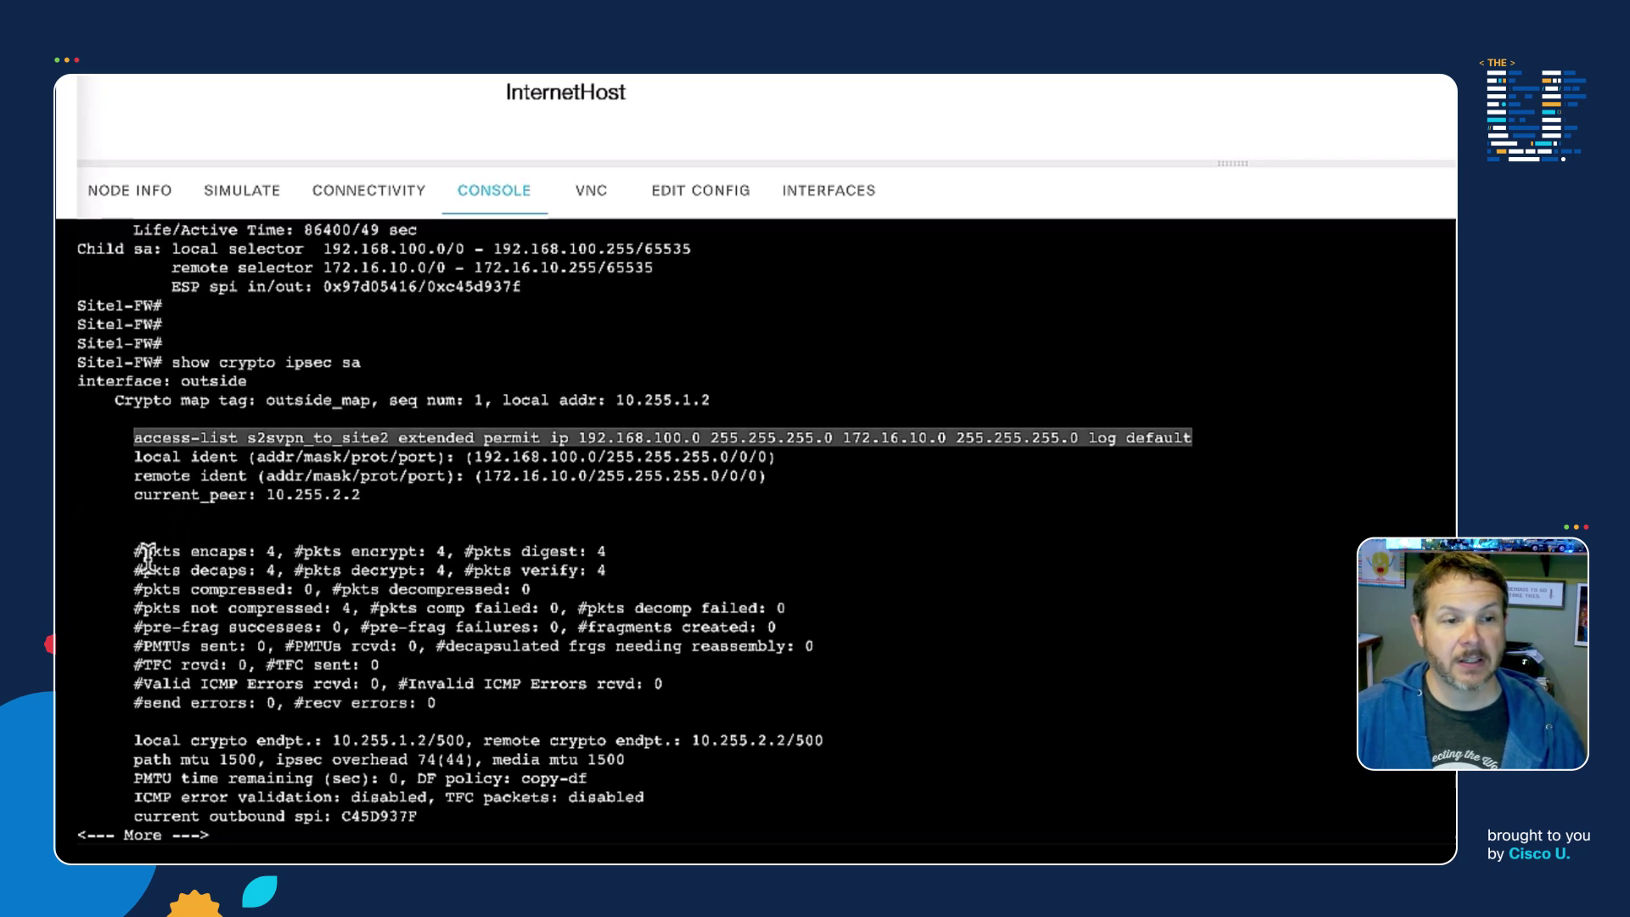
{"action": "left_click_drag", "start_coordinate": [134, 552], "coordinate": [632, 570]}
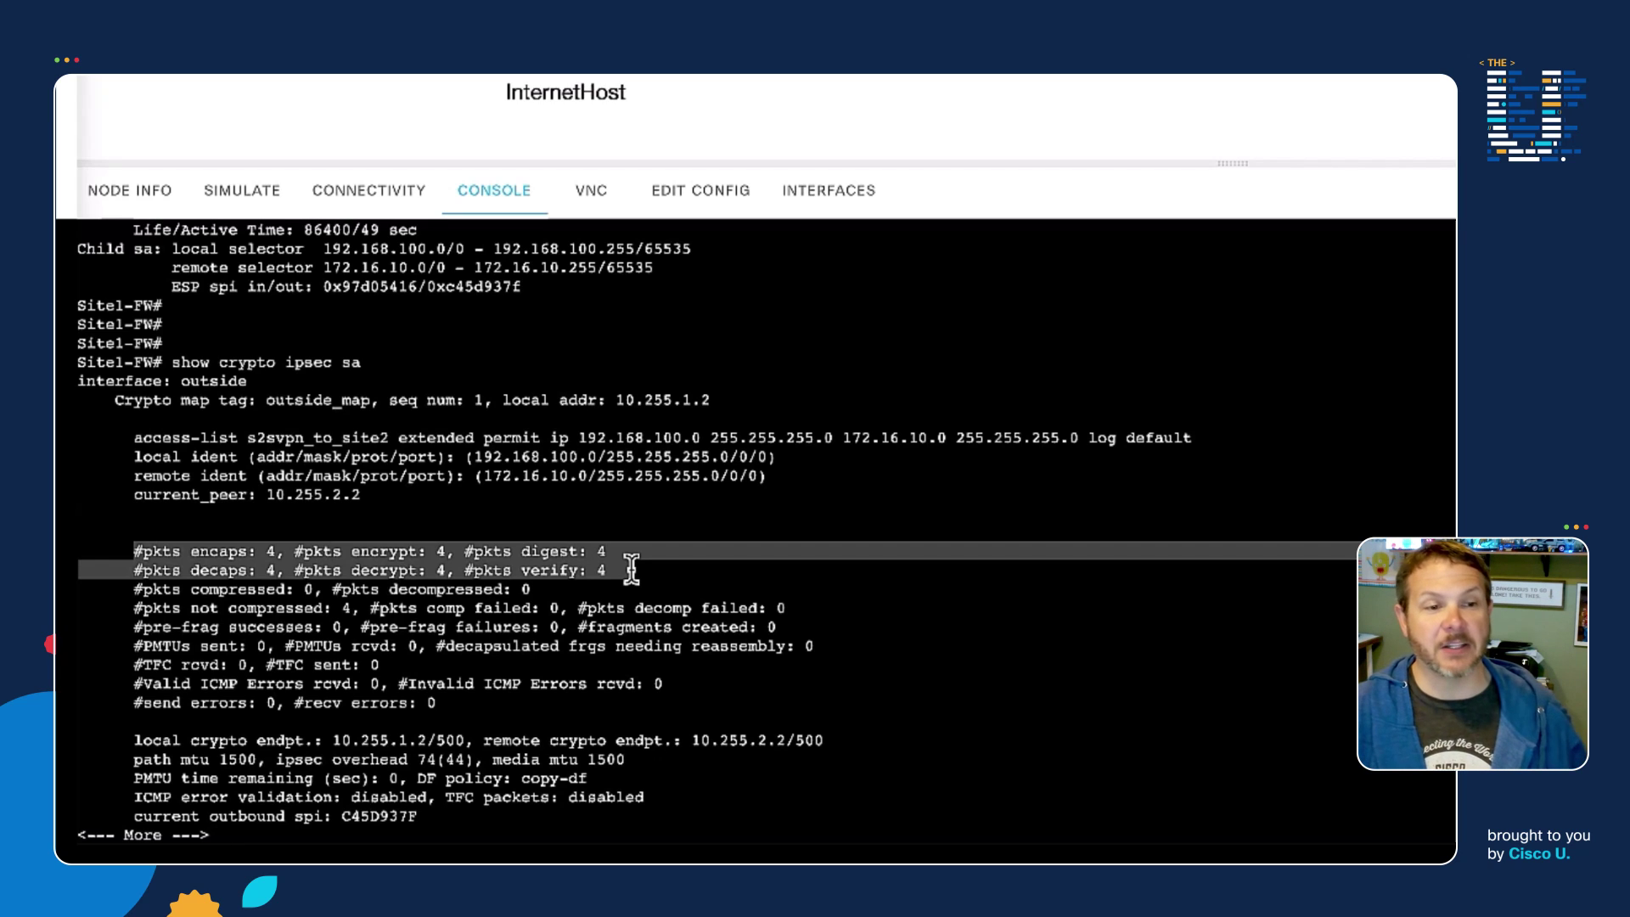
{"action": "left_click", "coordinate": [643, 666]}
{"action": "key", "text": "space"}
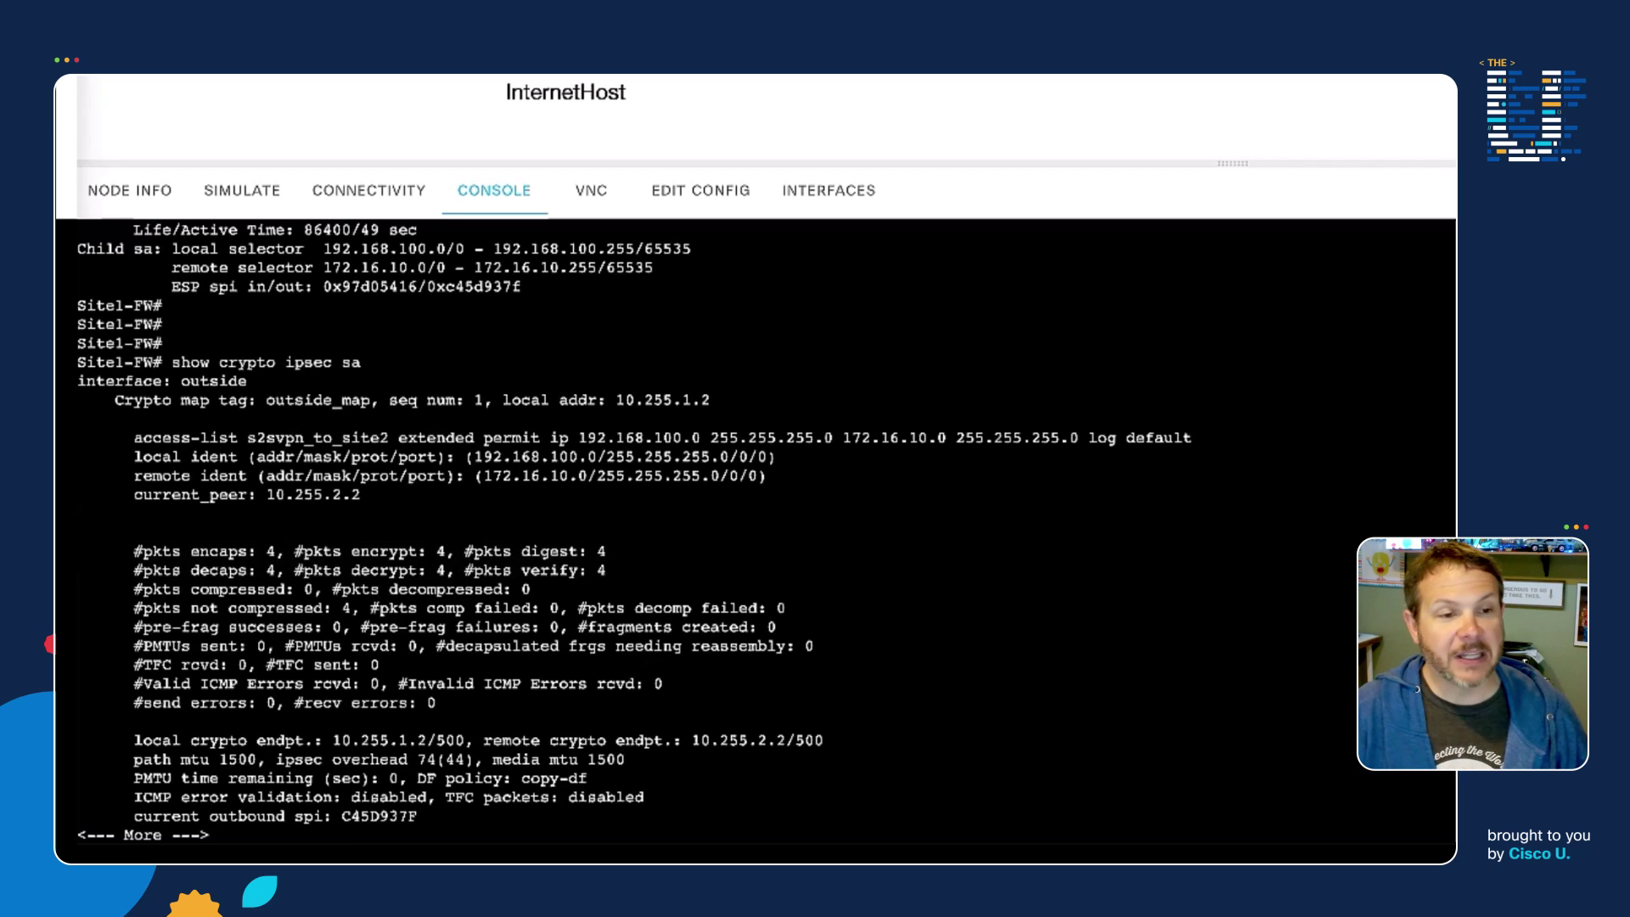
{"action": "key", "text": "space"}
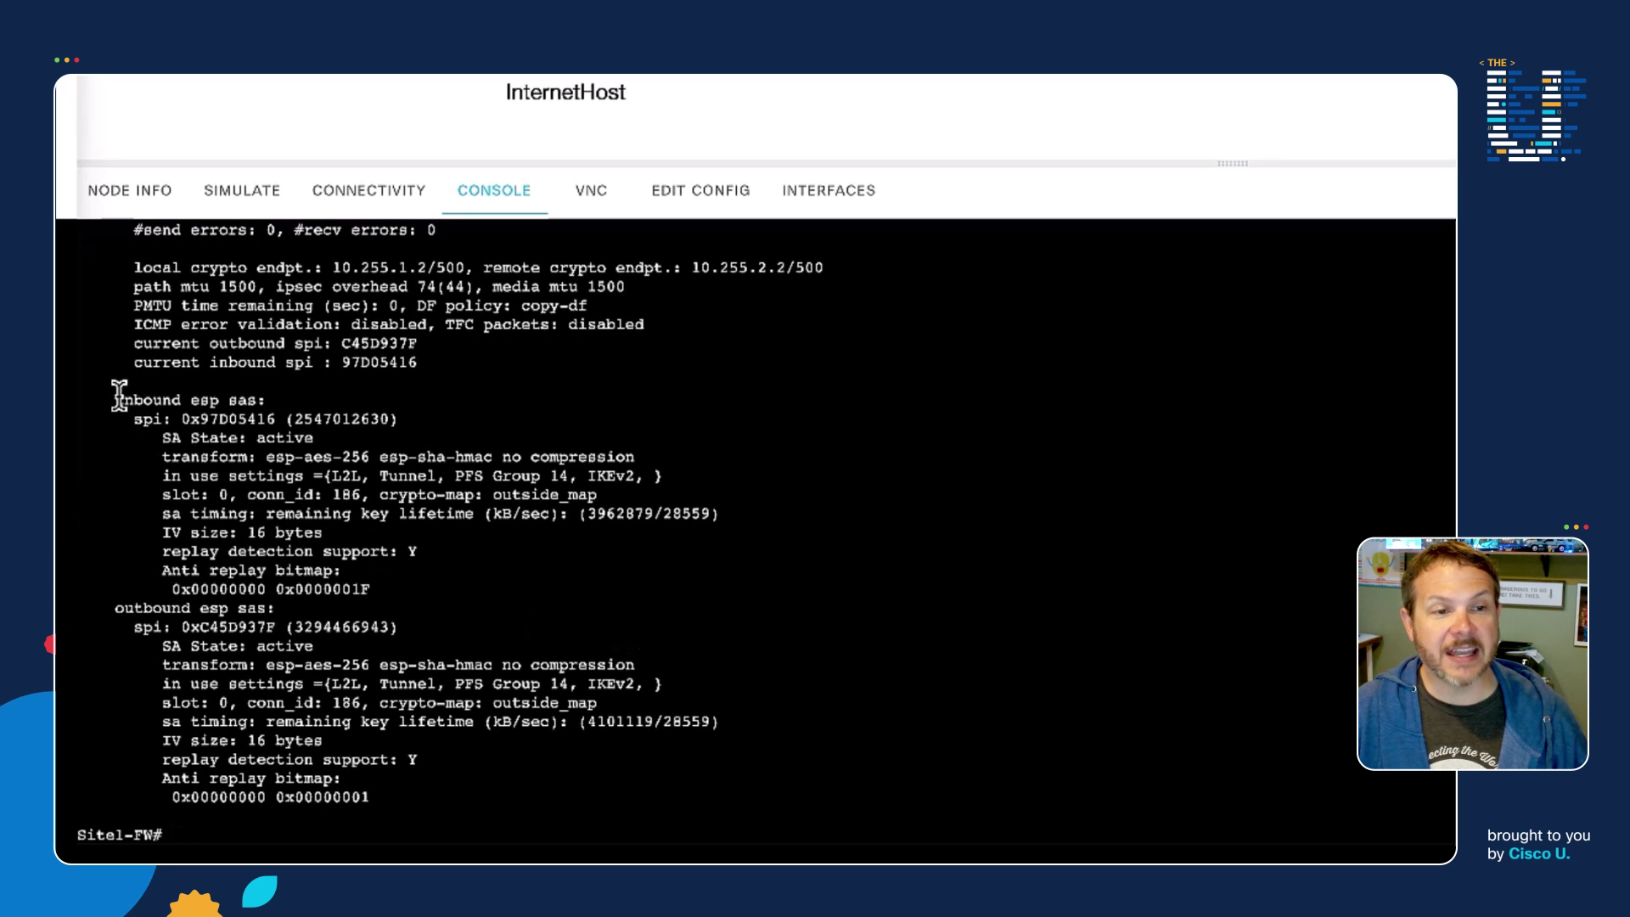
{"action": "left_click_drag", "start_coordinate": [114, 396], "coordinate": [376, 588]}
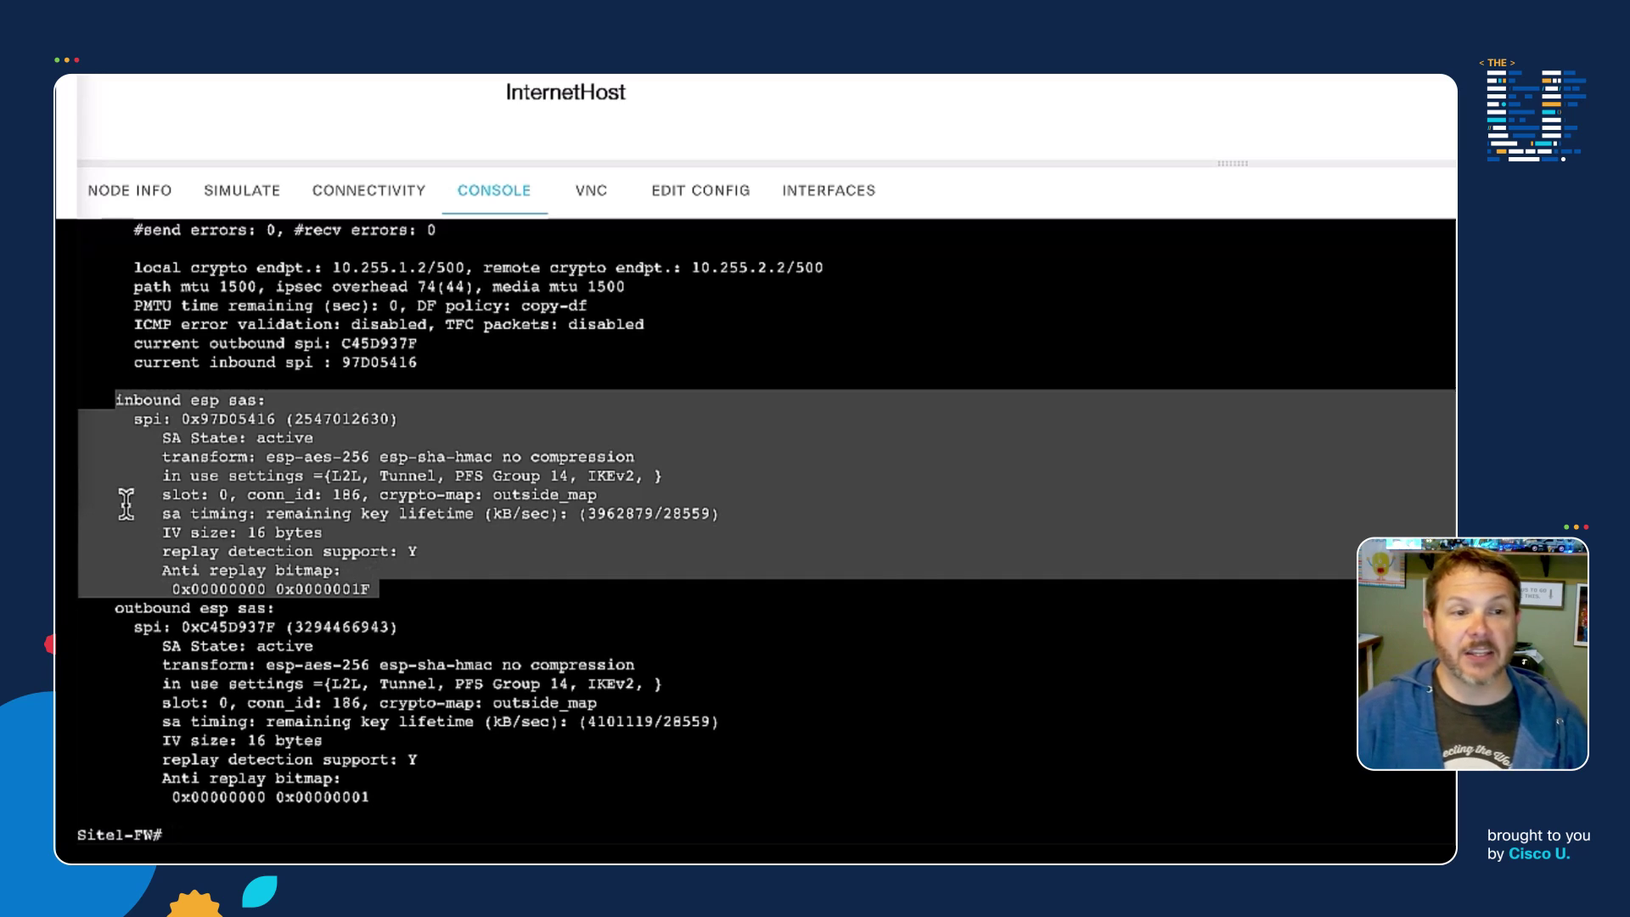
{"action": "left_click", "coordinate": [222, 441]}
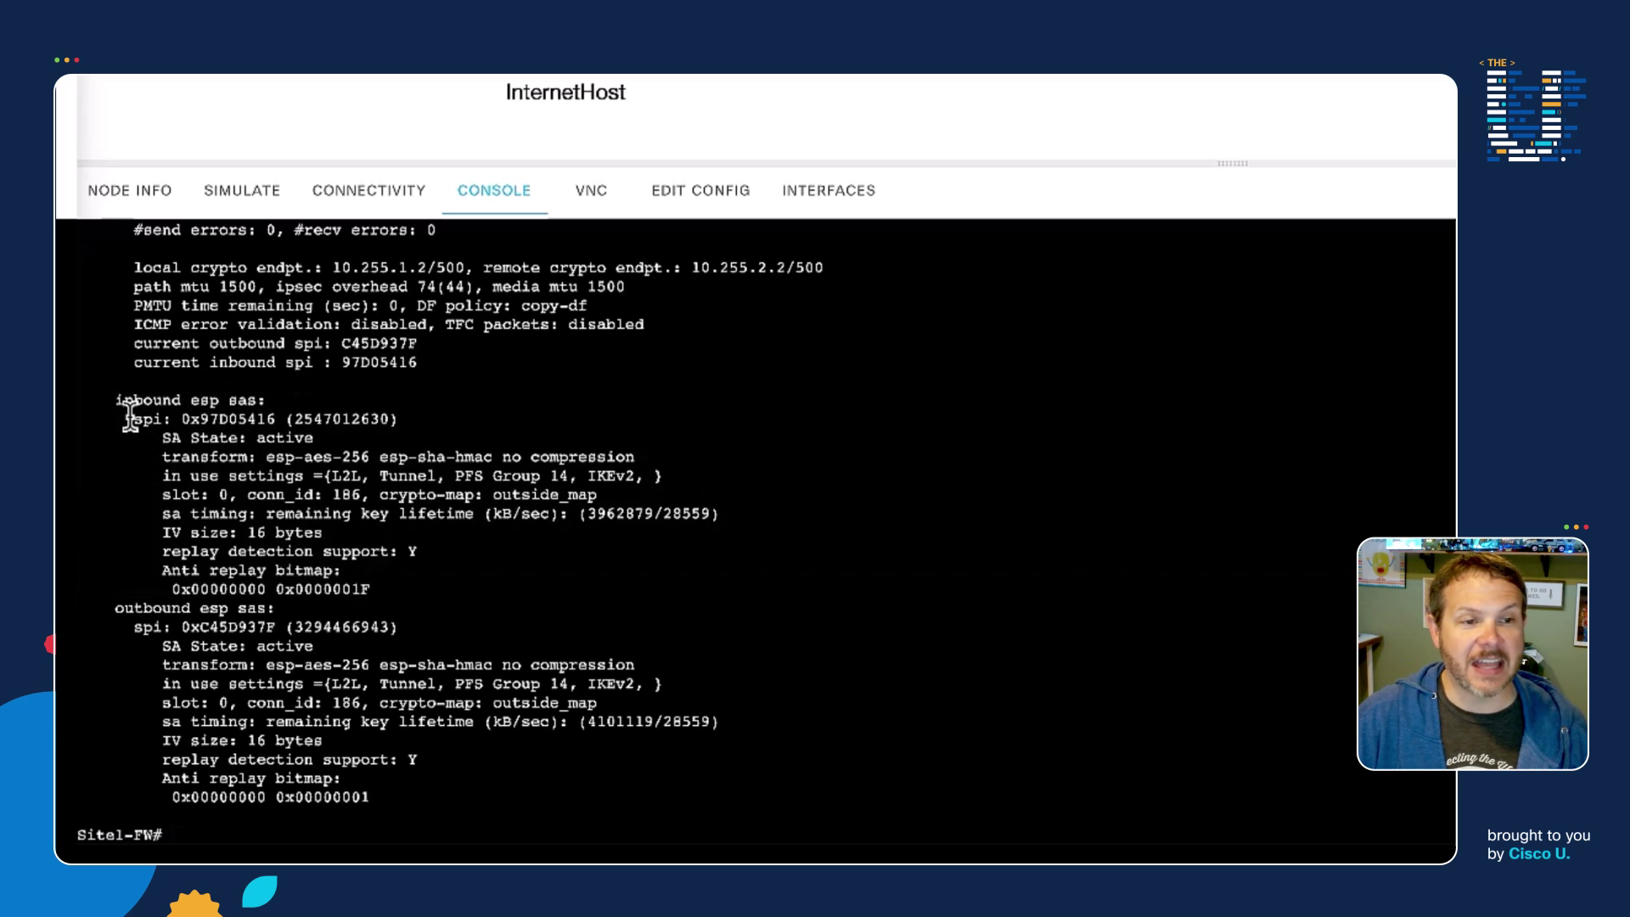
{"action": "left_click_drag", "start_coordinate": [129, 416], "coordinate": [279, 418]}
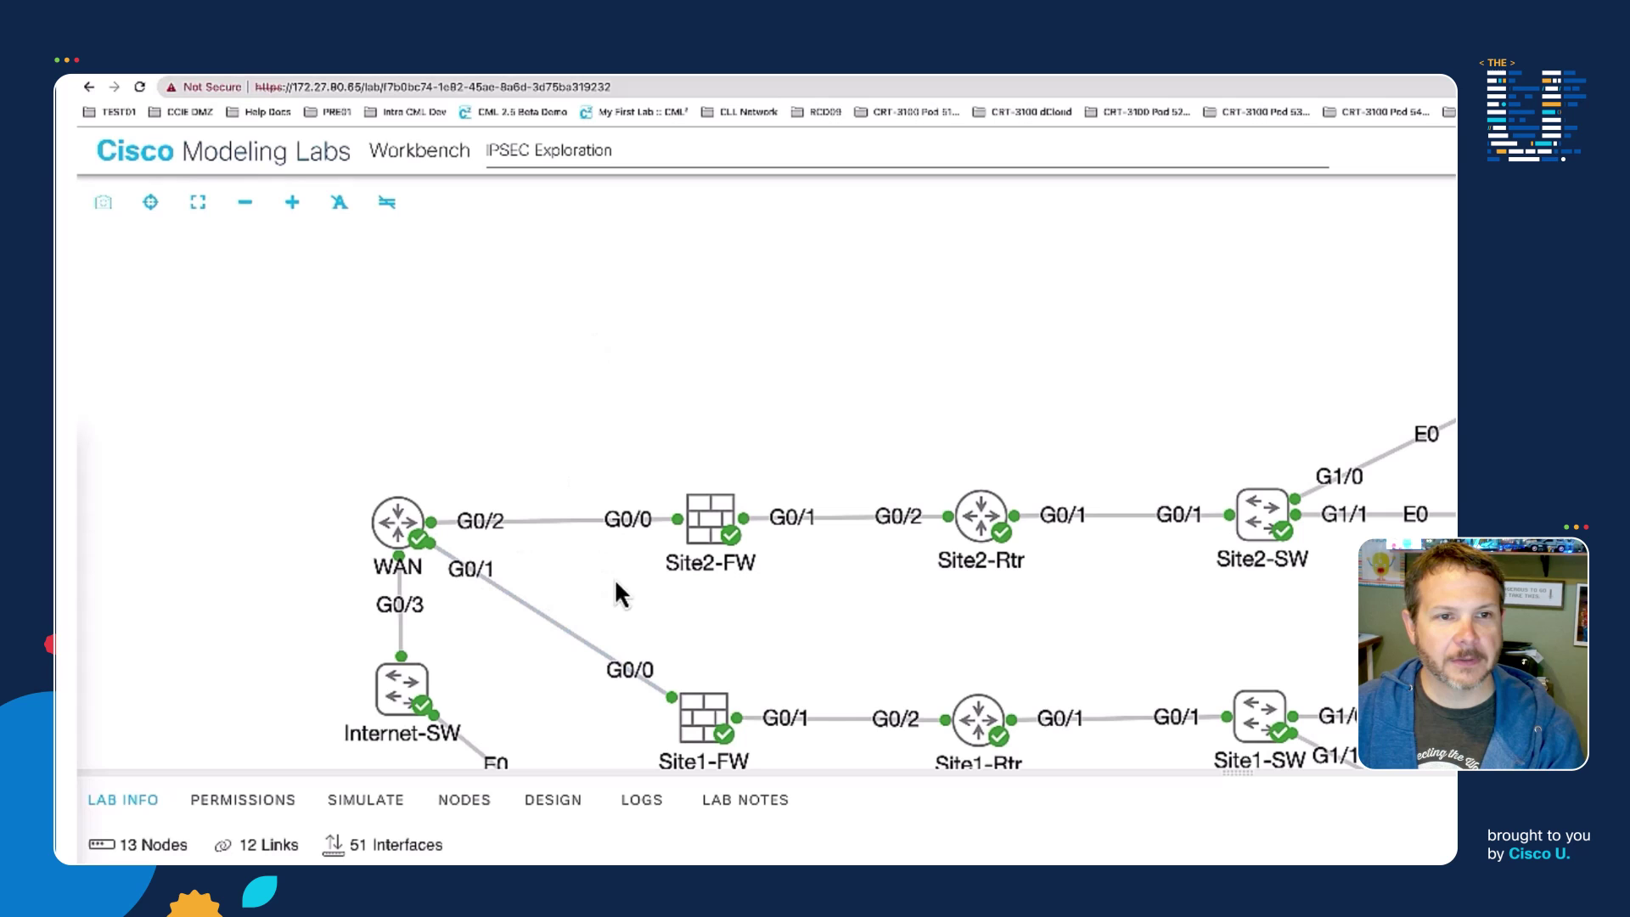
Step: Open the WAN–Site1-FW link's packet capture to list the IKE and ESP packets
{"action": "left_click", "coordinate": [557, 627]}
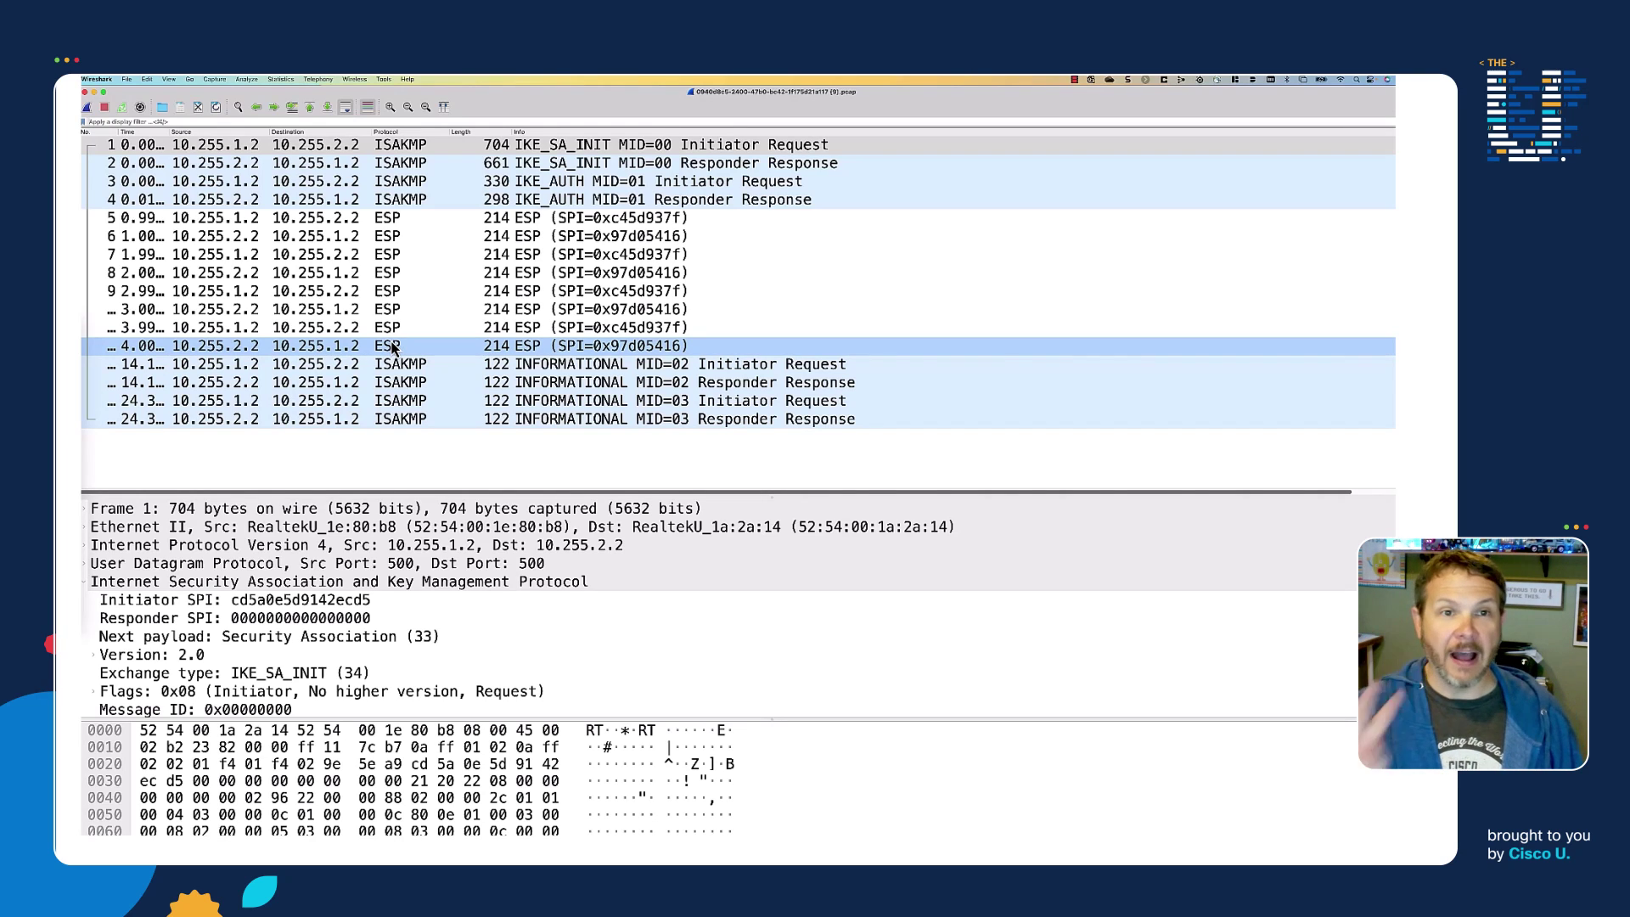
Step: Step through ESP packets 5 to 12, alternating SPIs 0xc45d937f and 0x97d05416
{"action": "left_click_drag", "start_coordinate": [391, 346], "coordinate": [399, 236]}
{"action": "left_click", "coordinate": [408, 219]}
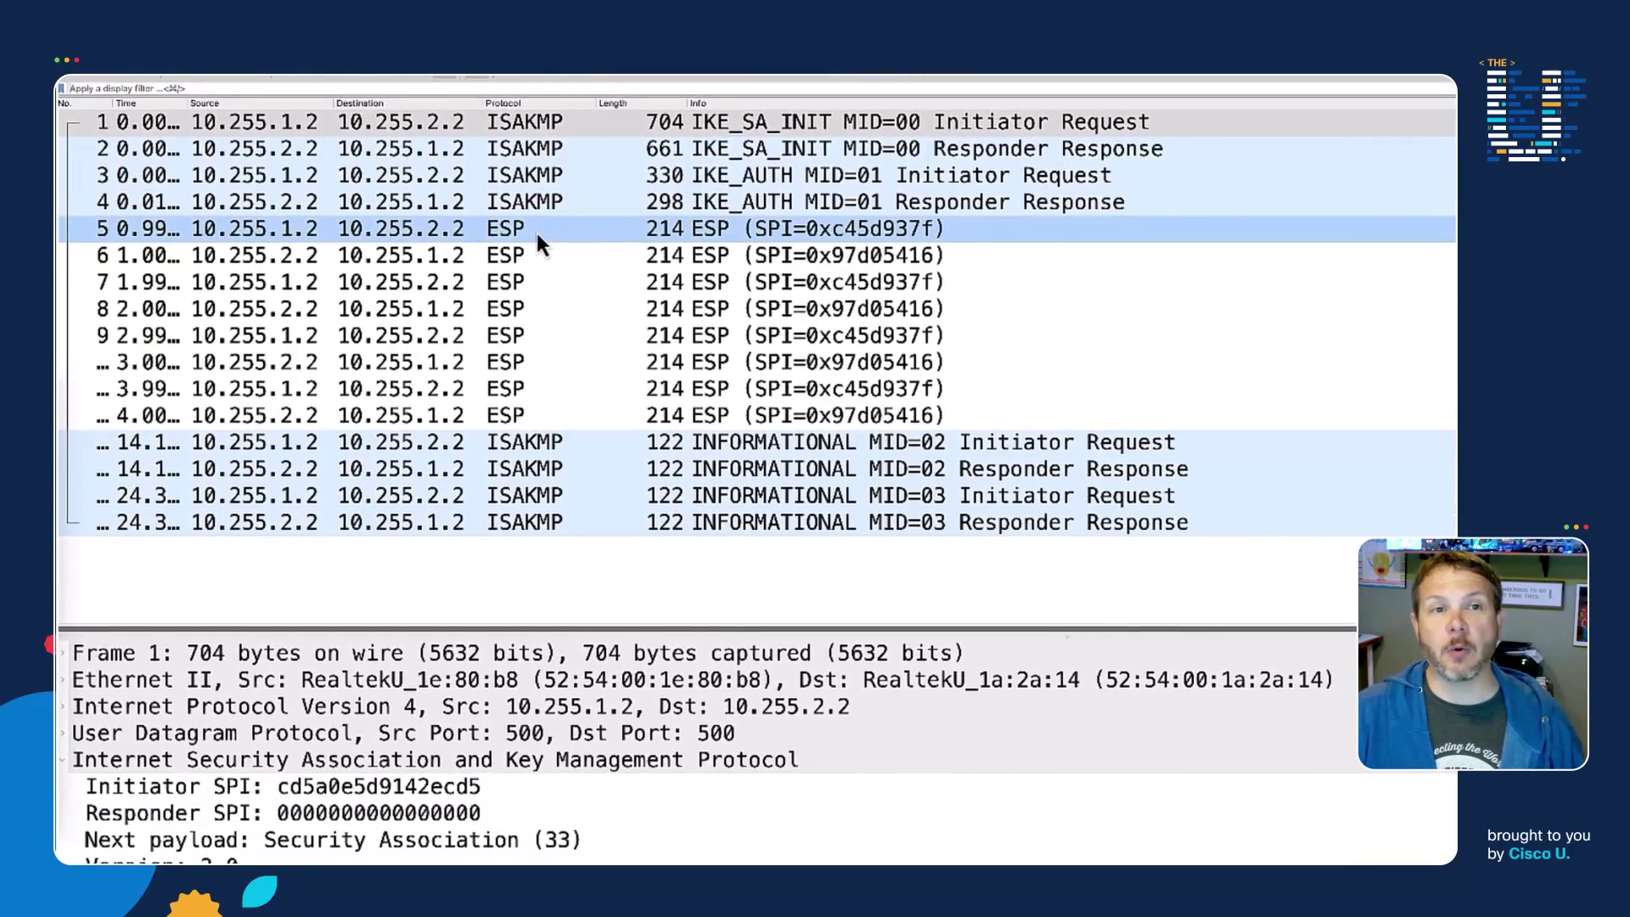
{"action": "left_click", "coordinate": [535, 255]}
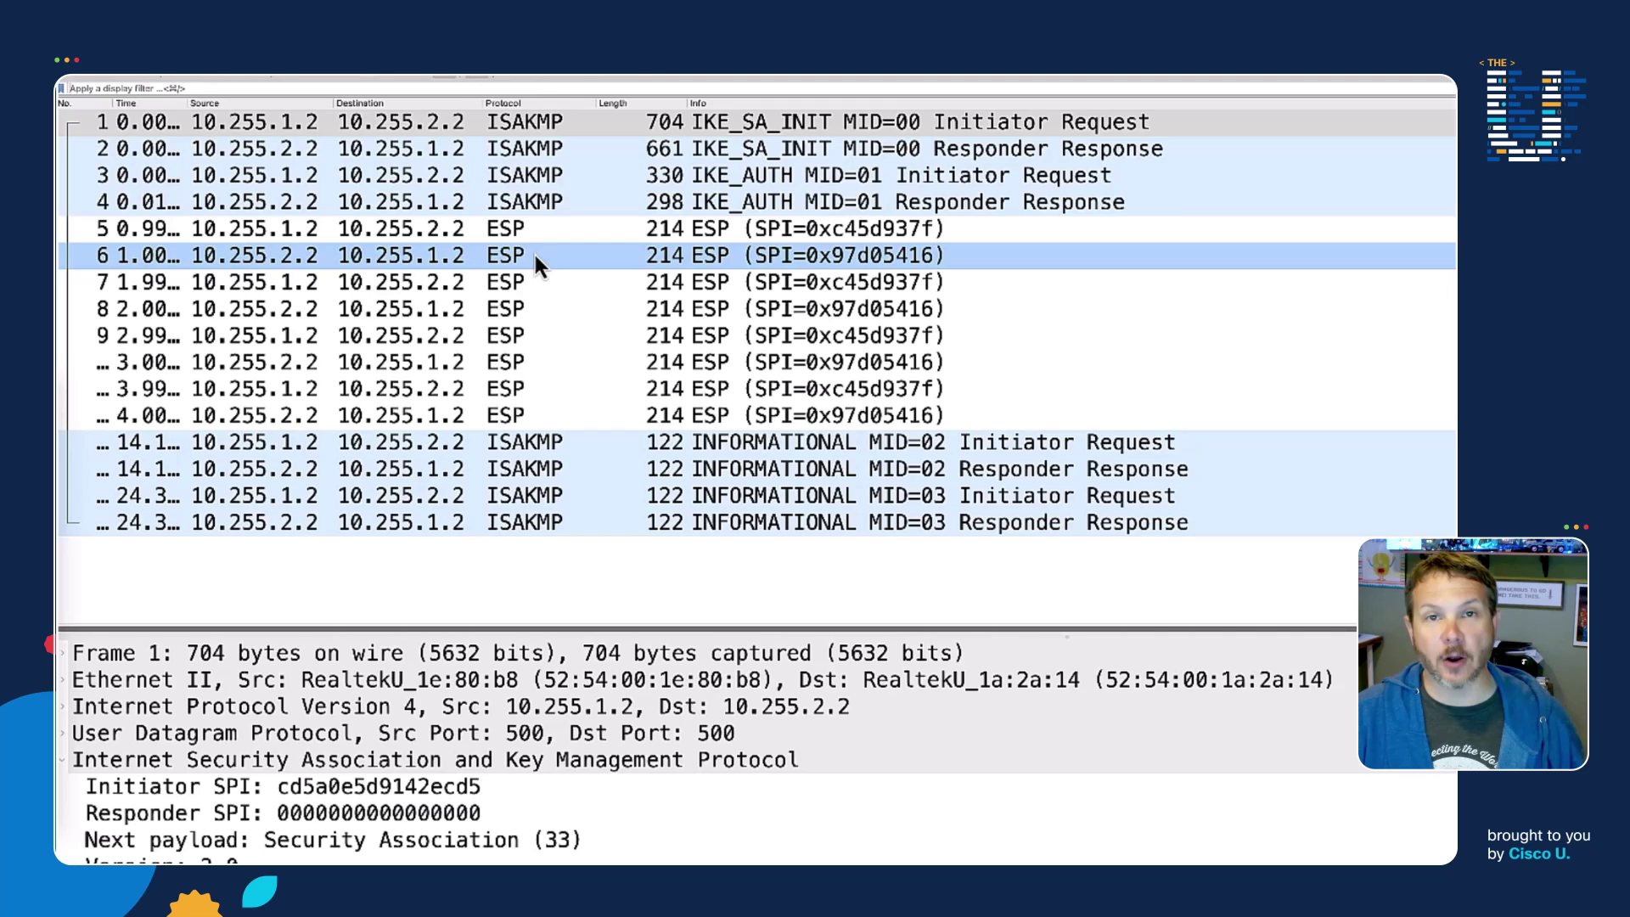
{"action": "left_click", "coordinate": [540, 282]}
{"action": "left_click", "coordinate": [536, 309]}
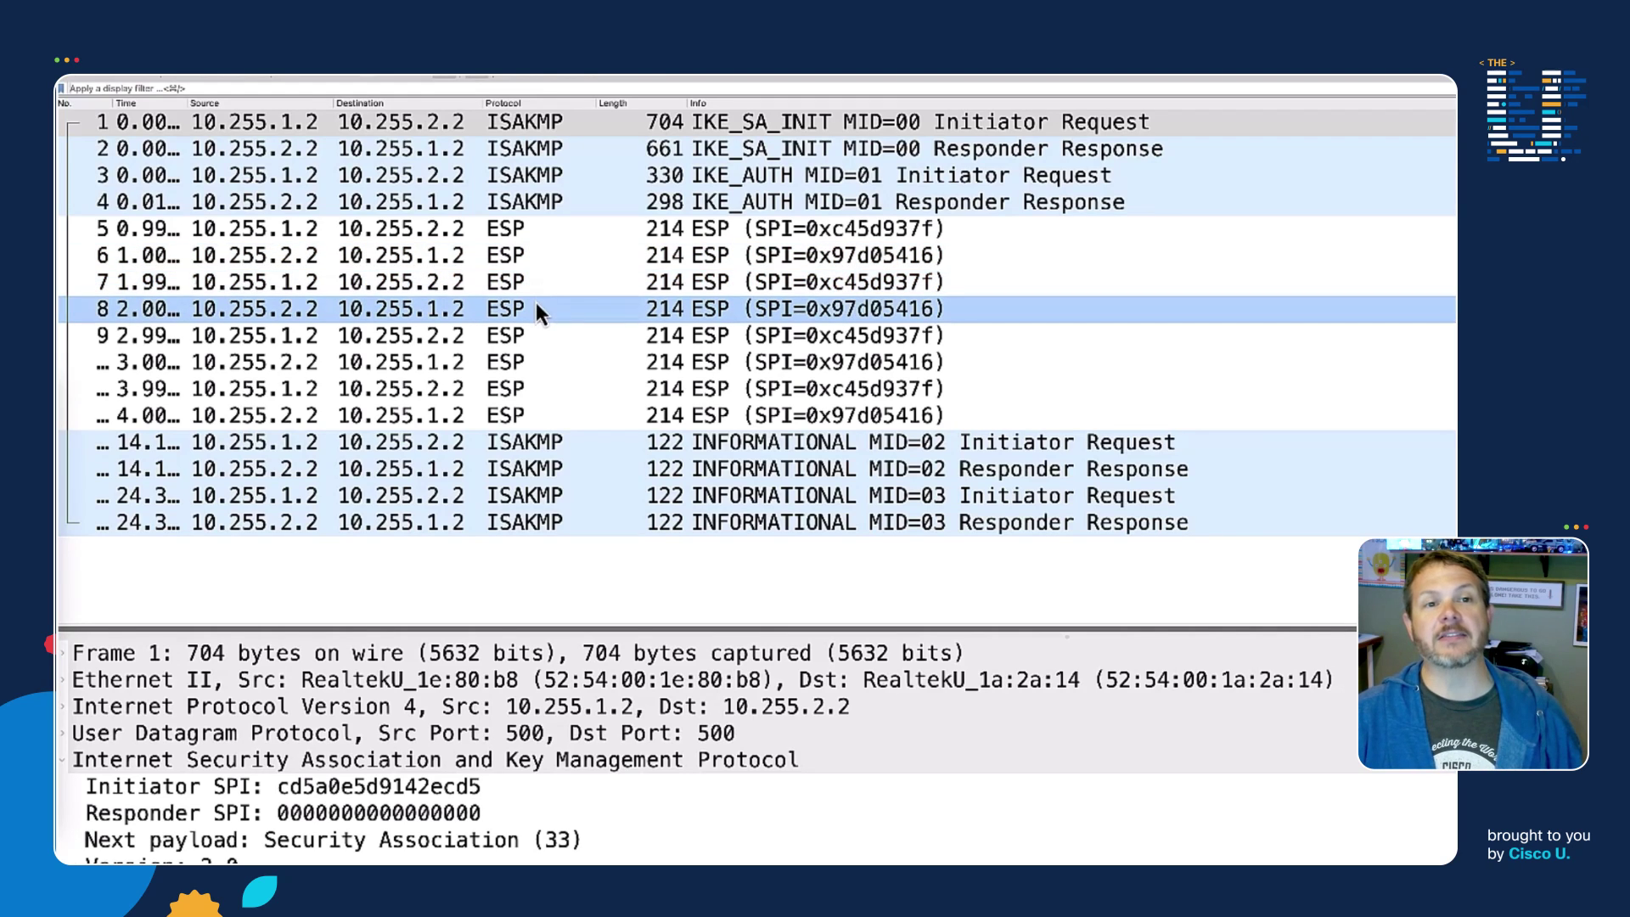
{"action": "left_click", "coordinate": [535, 336]}
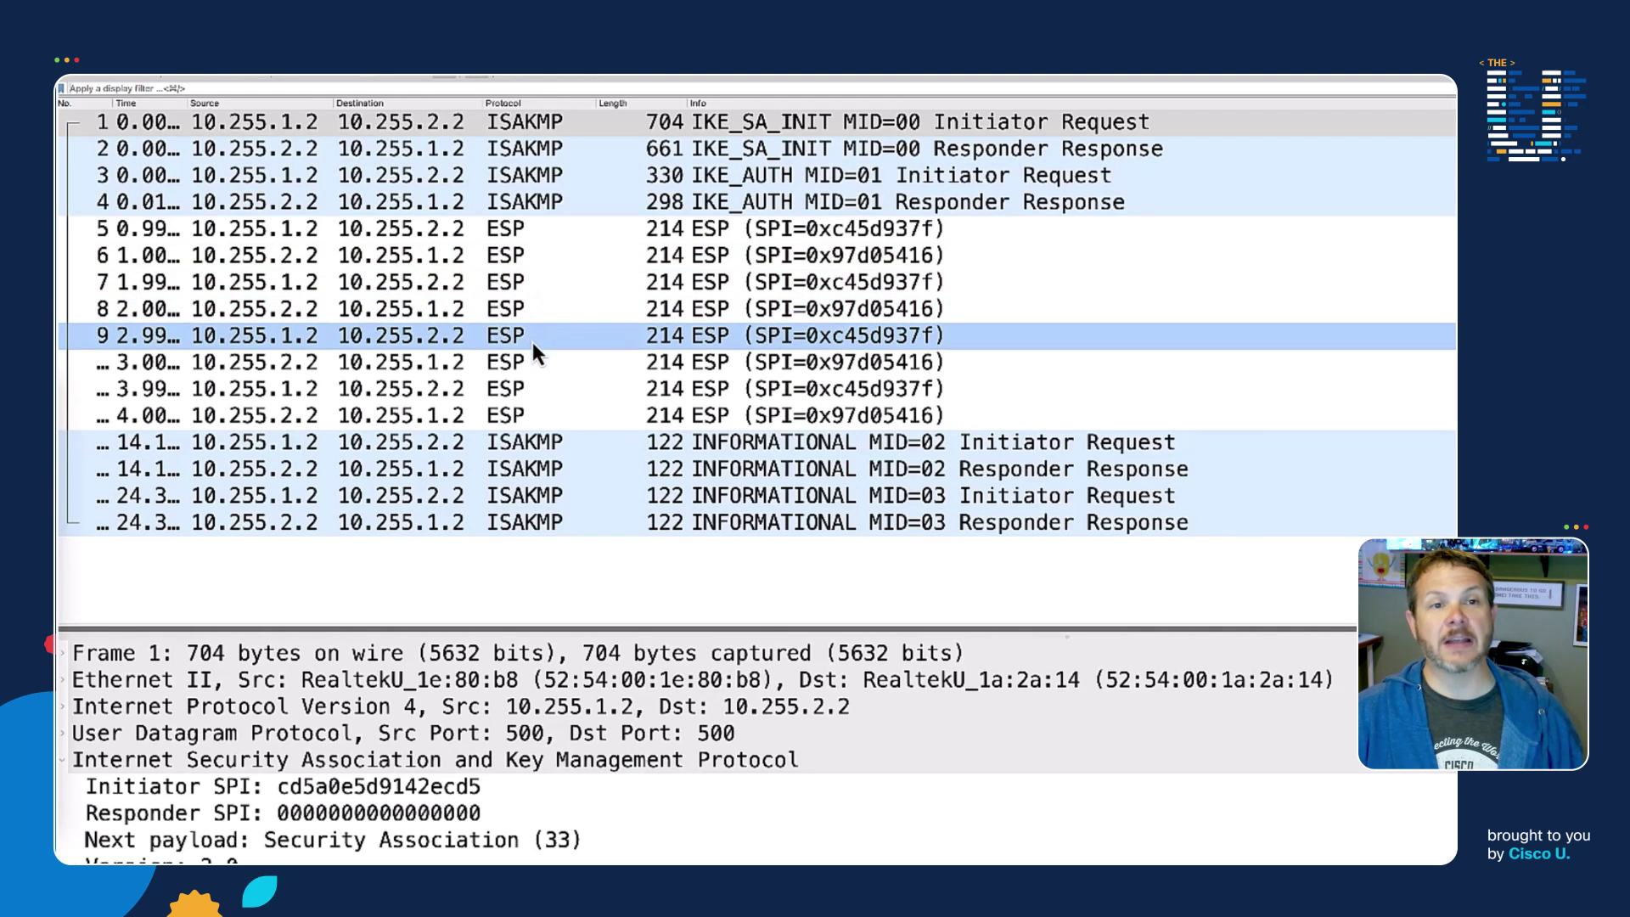
{"action": "left_click", "coordinate": [532, 356]}
{"action": "left_click", "coordinate": [529, 387]}
{"action": "left_click", "coordinate": [525, 412]}
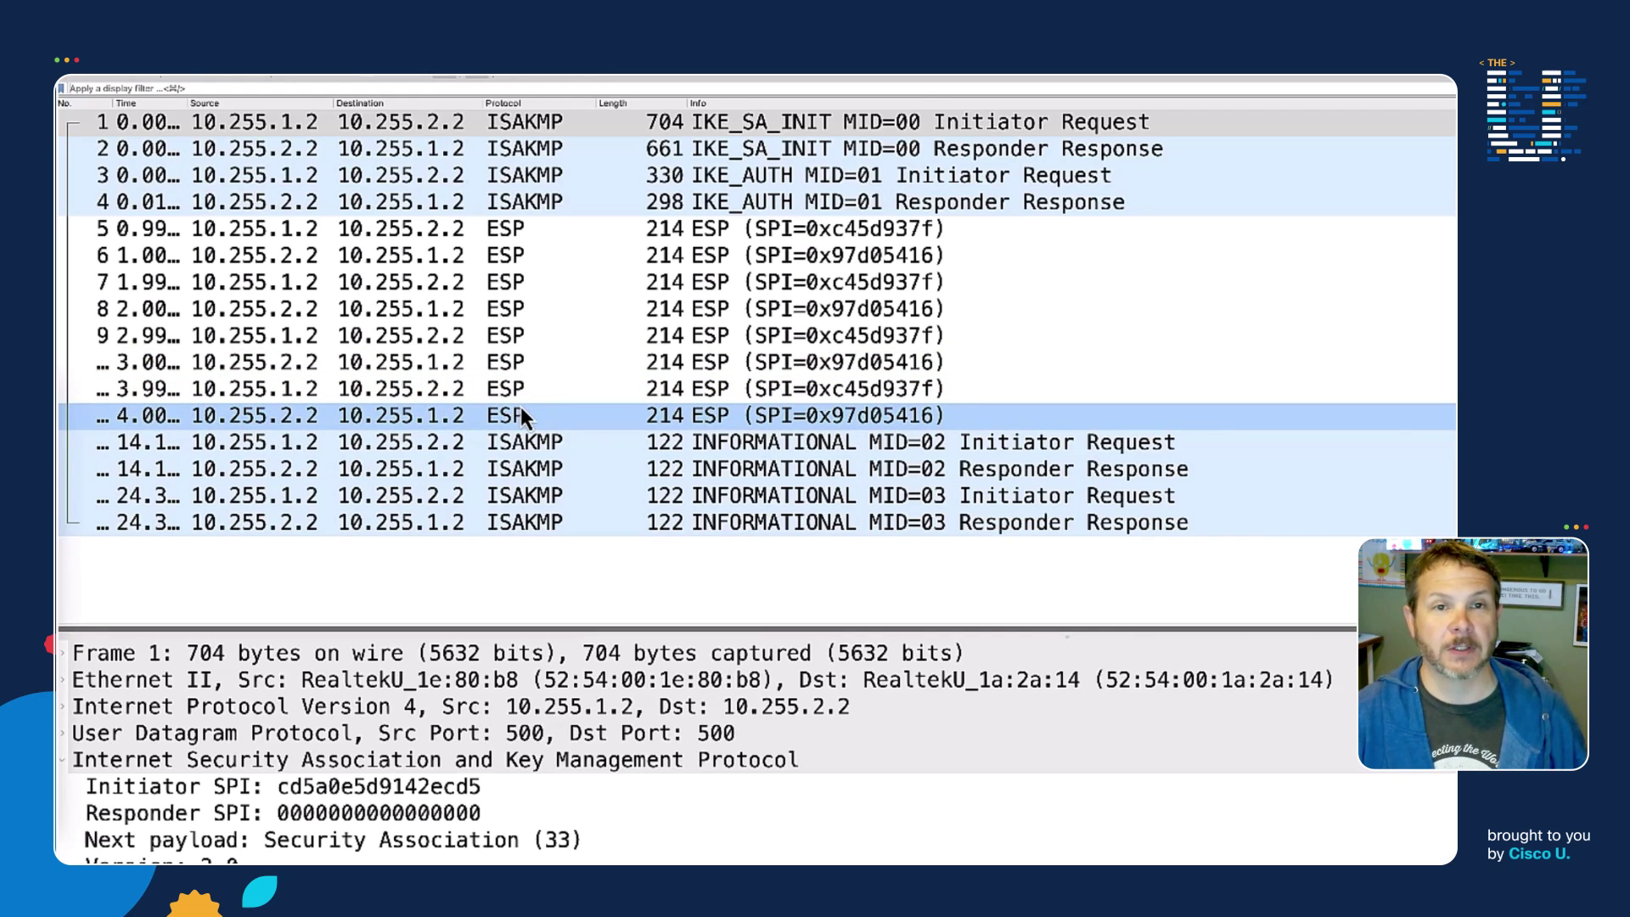
Step: Recheck packets 5 and 6 to compare SPIs 0xc45d937f and 0x97d05416, then return to the browser
{"action": "left_click", "coordinate": [718, 256]}
{"action": "left_click", "coordinate": [812, 238]}
{"action": "left_click", "coordinate": [835, 255]}
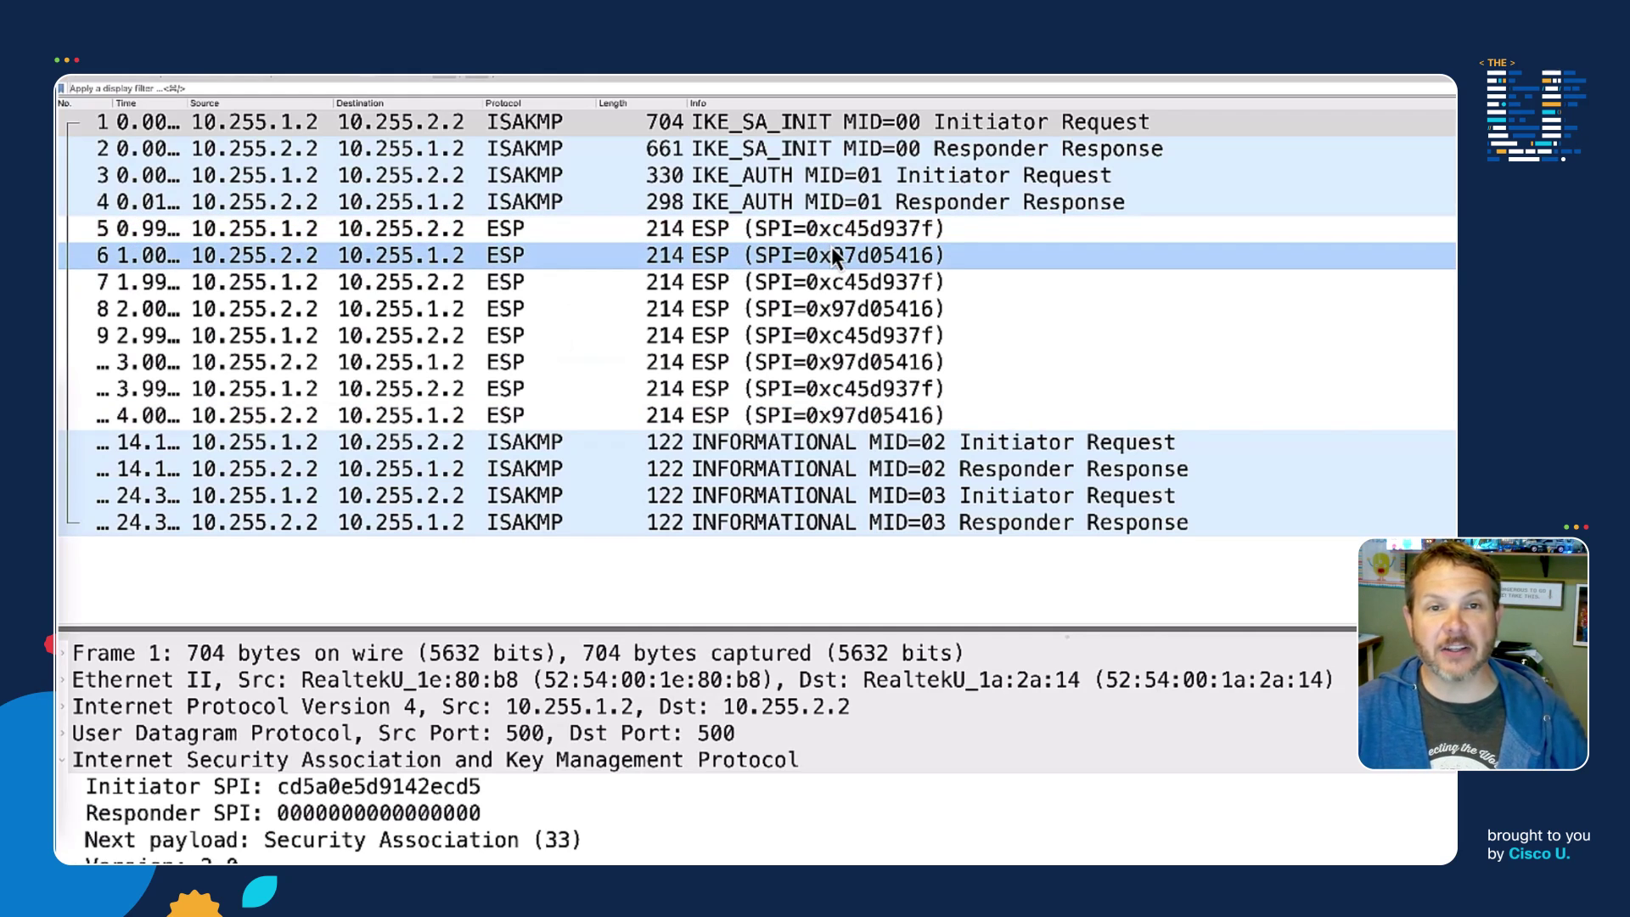
{"action": "left_click", "coordinate": [875, 235]}
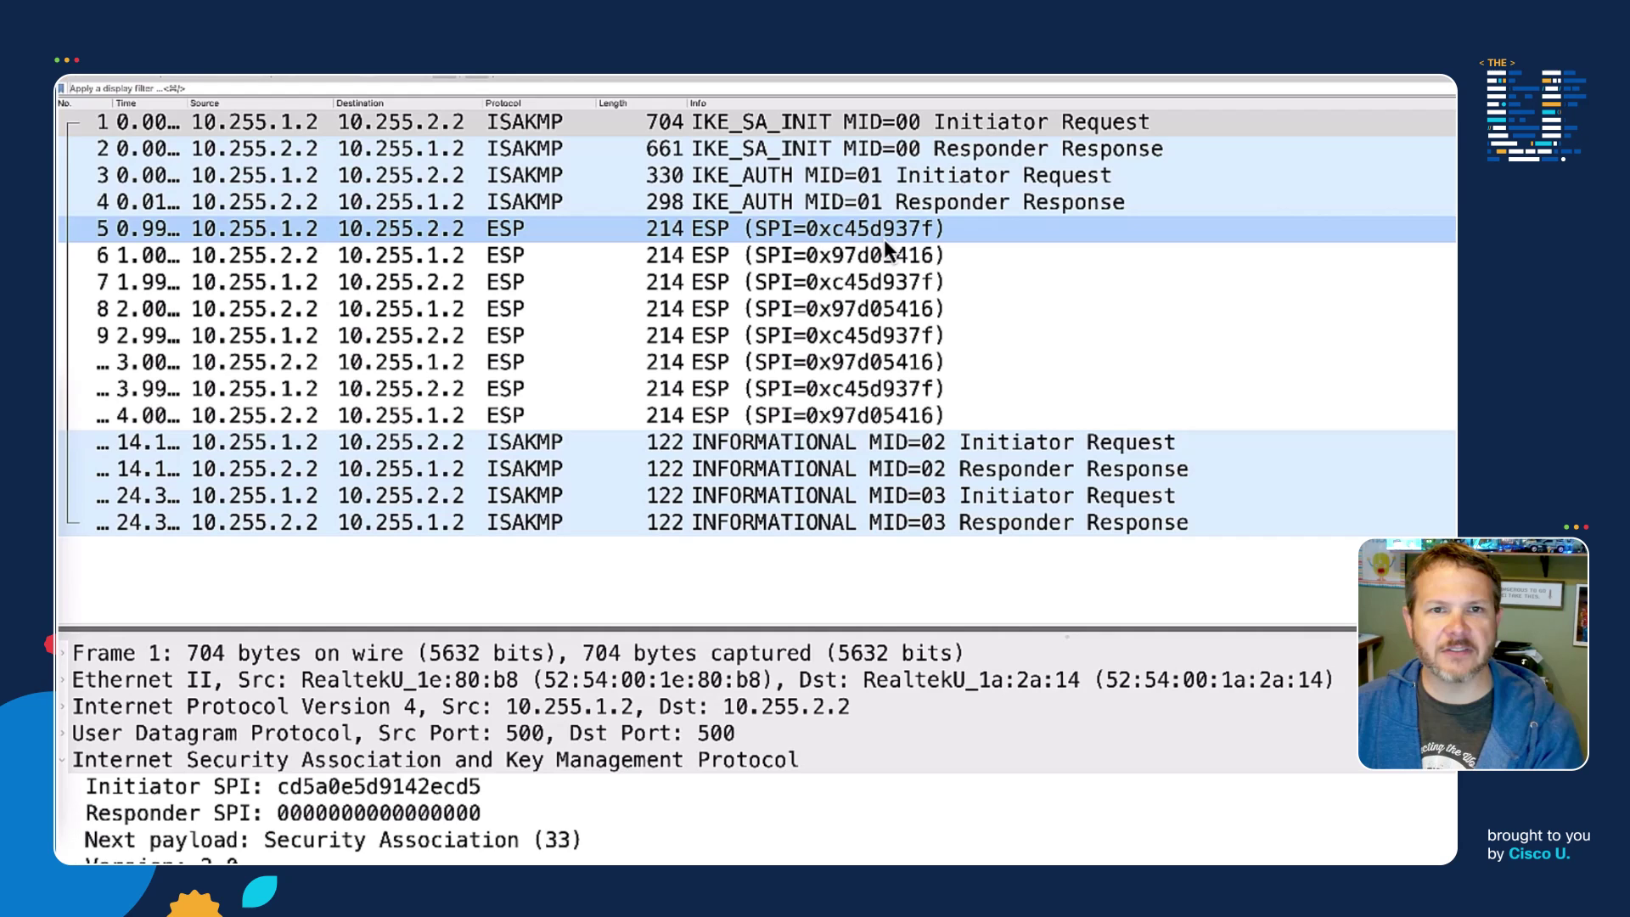
{"action": "key", "text": "super+Tab"}
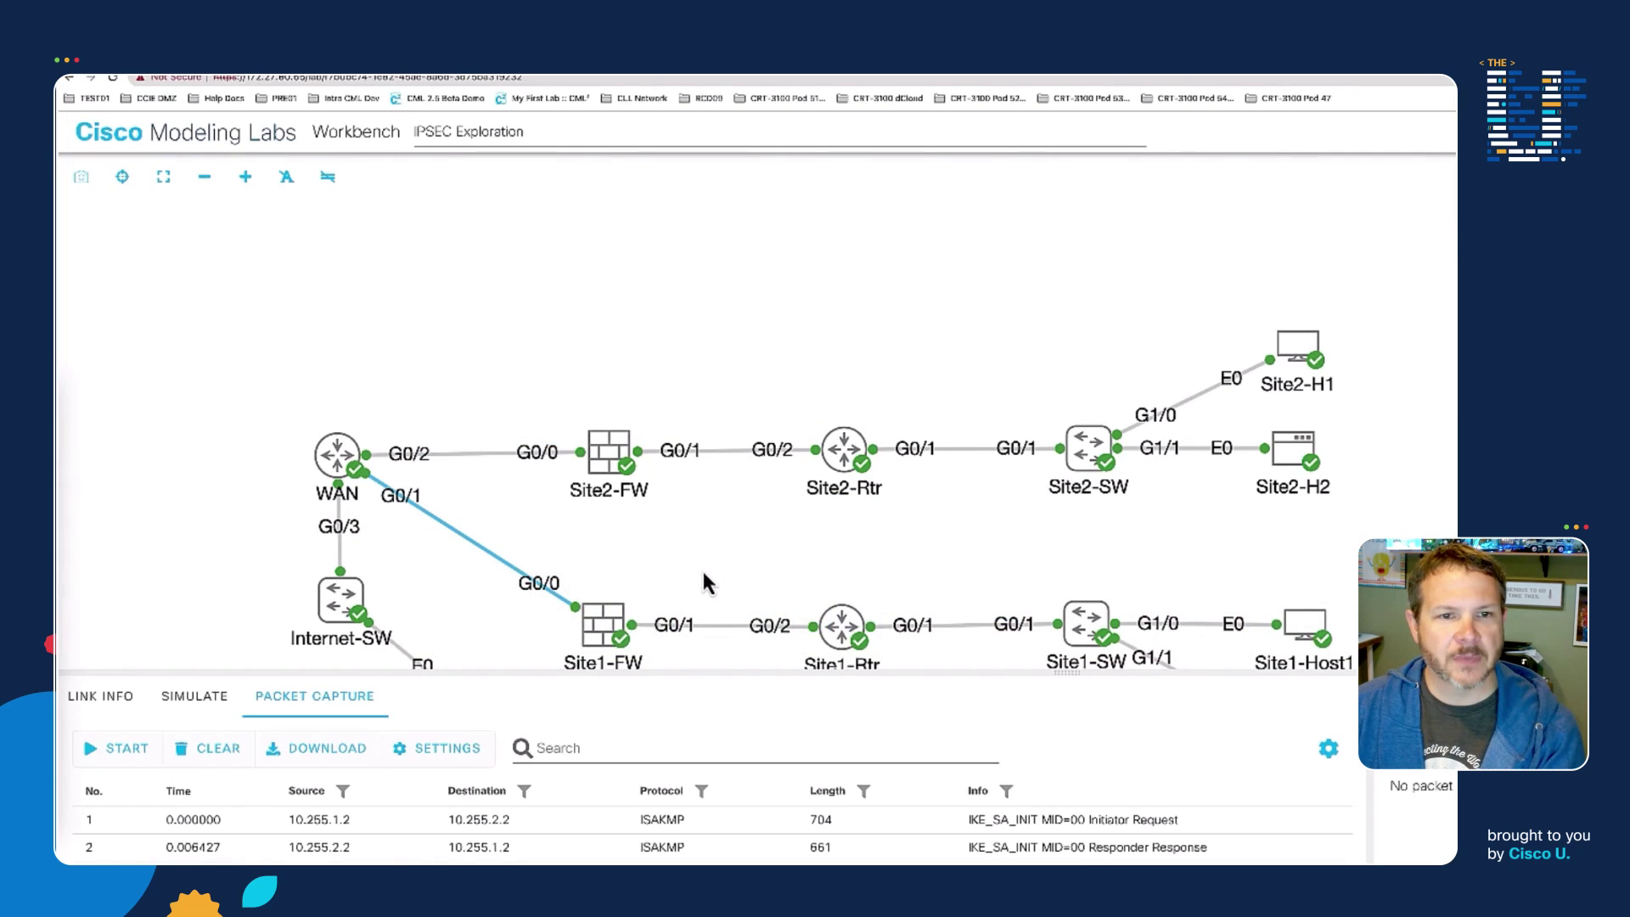
Step: Open Site1-FW's console and highlight its outbound SPI 0xC45D937F for comparison
{"action": "left_click", "coordinate": [603, 624]}
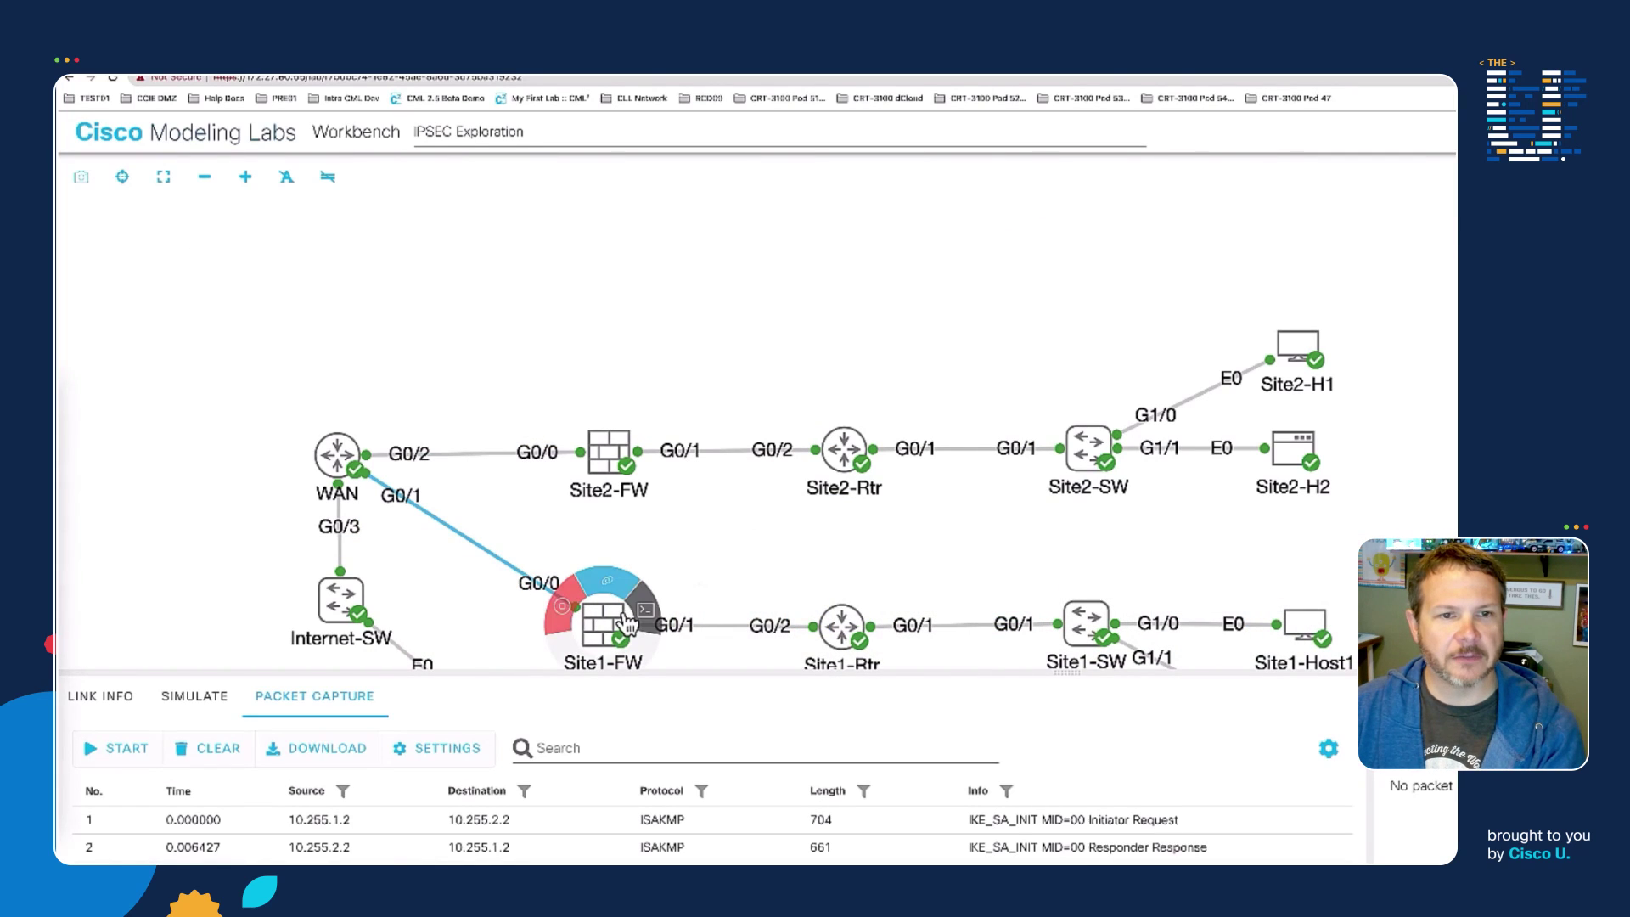
{"action": "left_click", "coordinate": [645, 609]}
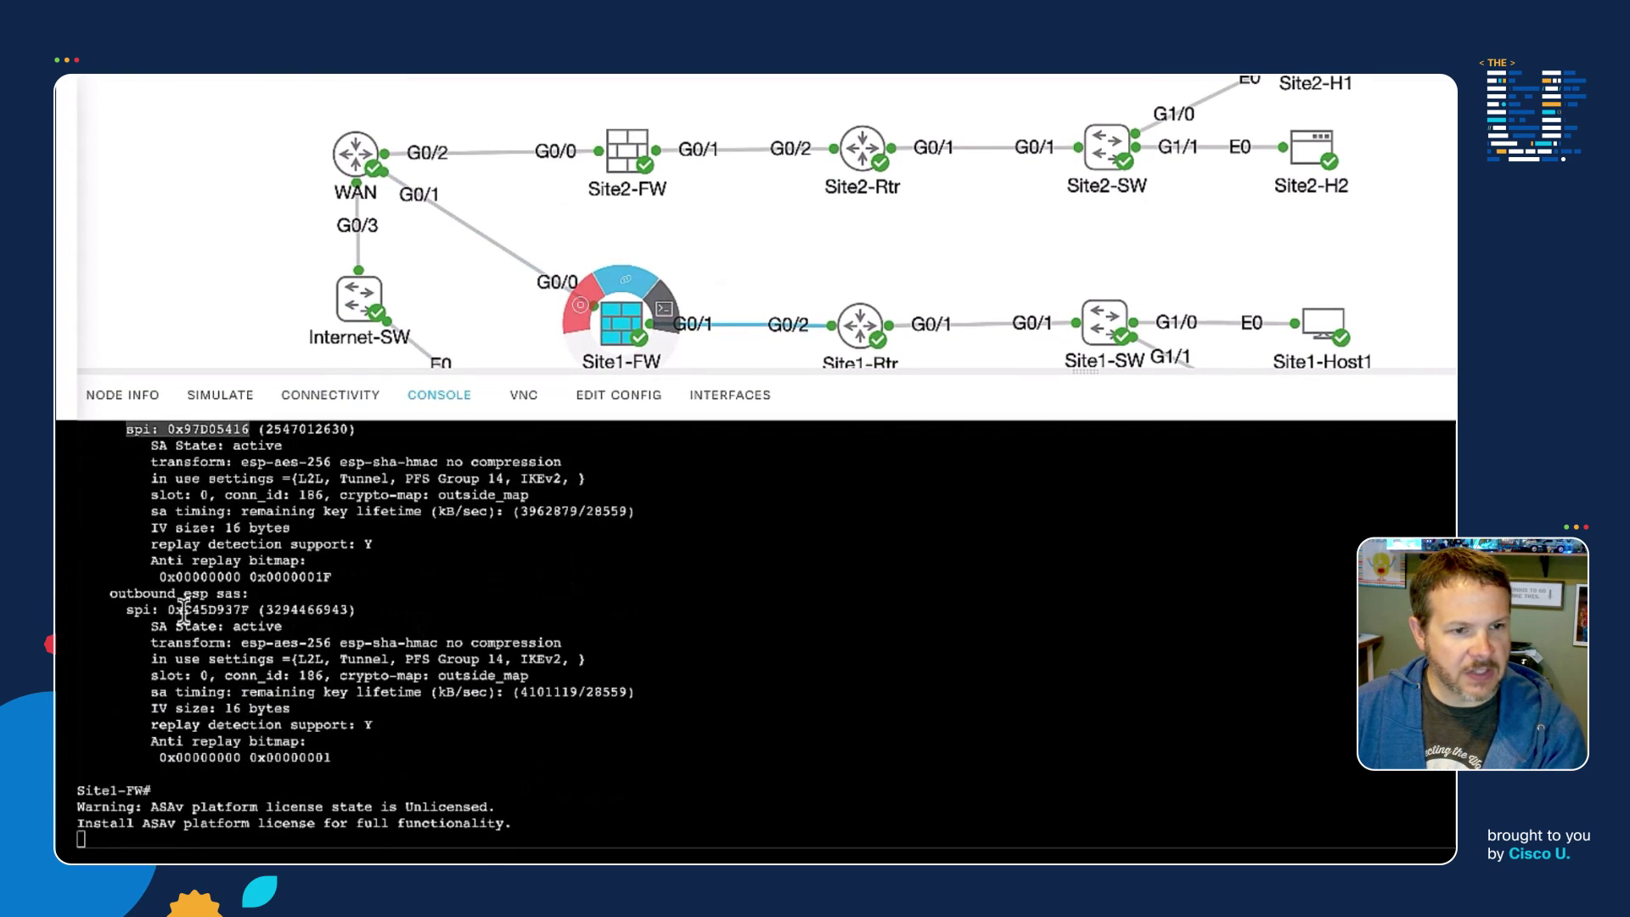
{"action": "left_click_drag", "start_coordinate": [184, 607], "coordinate": [265, 594]}
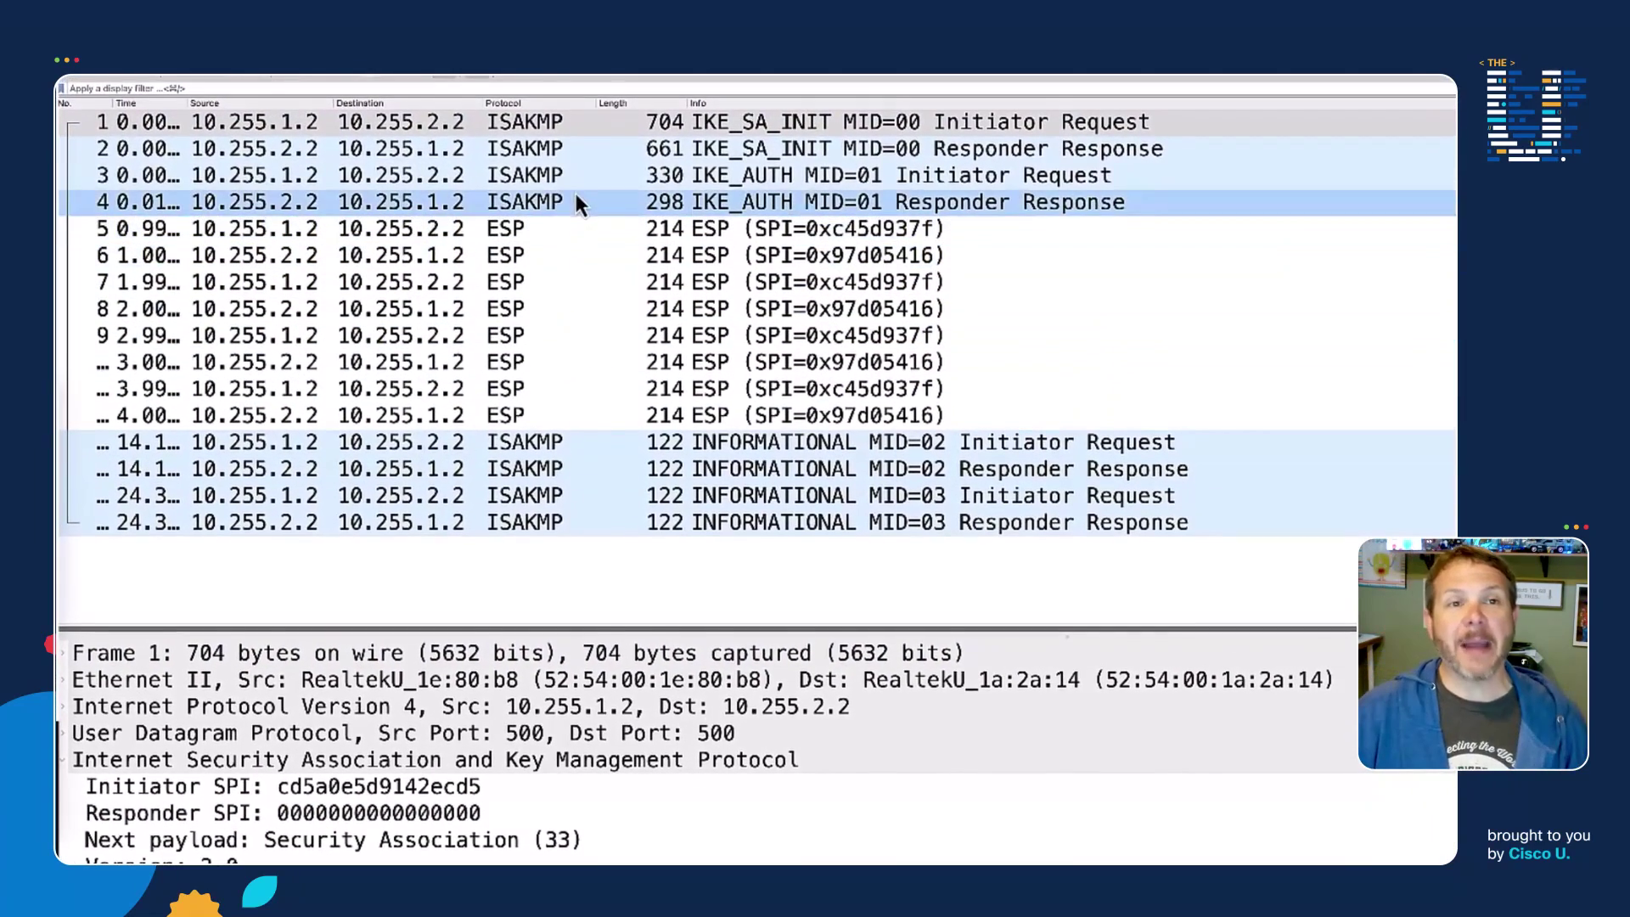
Step: Inspect frame 1's IKE_SA_INIT transforms: 256-bit key length, PRF_HMAC_SHA2_256 and integrity algorithm
{"action": "left_click", "coordinate": [569, 119]}
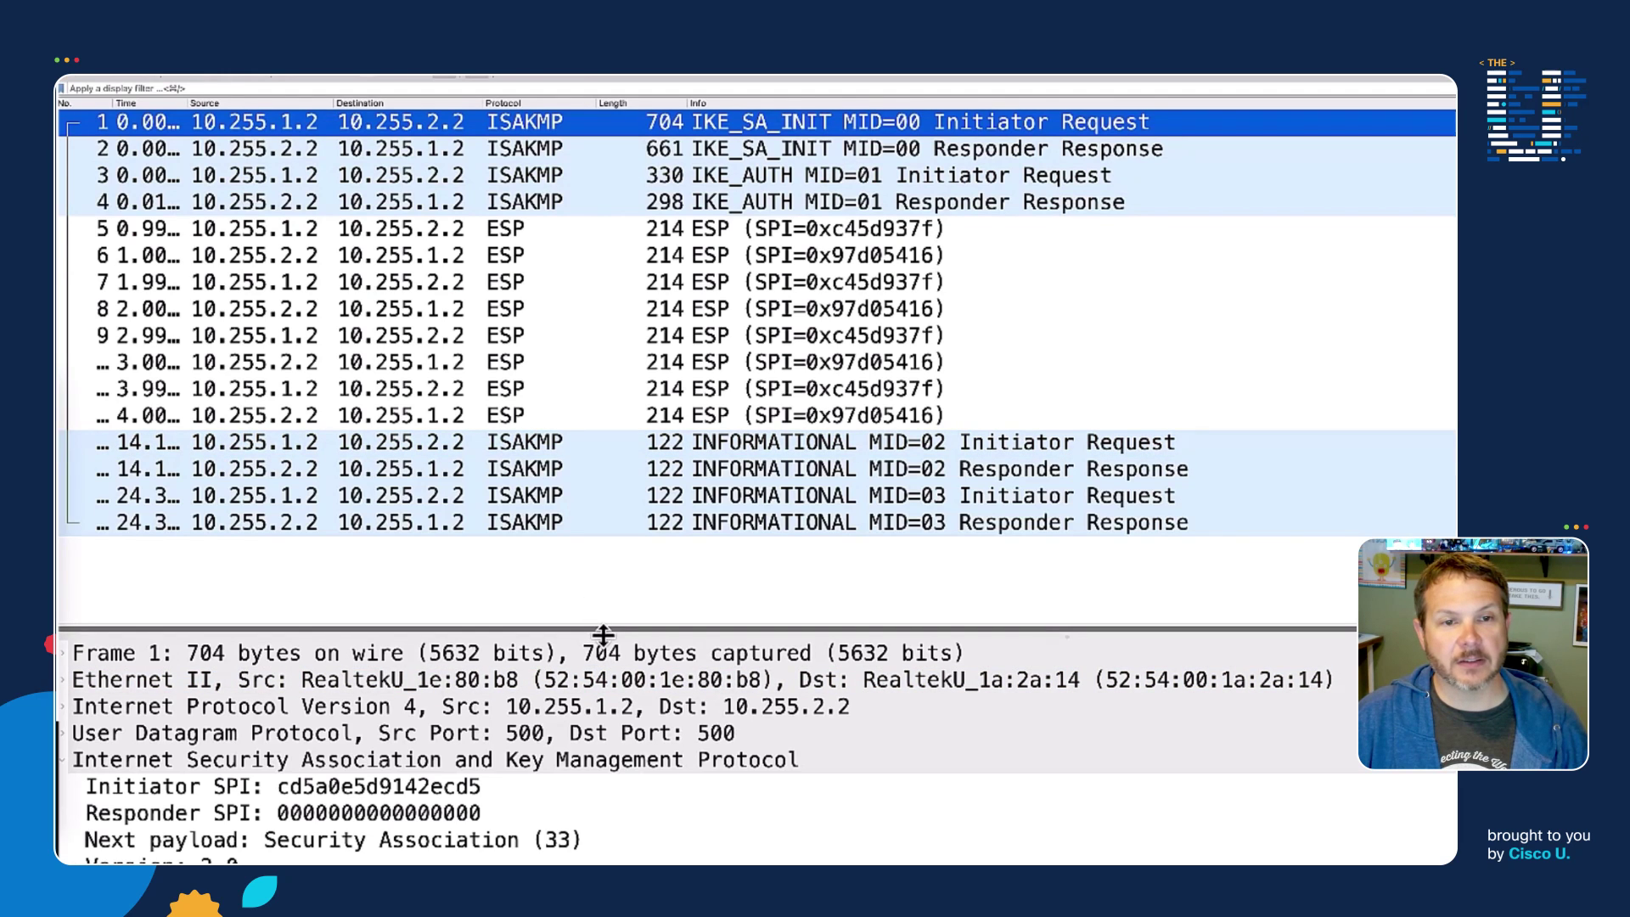
{"action": "left_click_drag", "start_coordinate": [603, 630], "coordinate": [630, 292]}
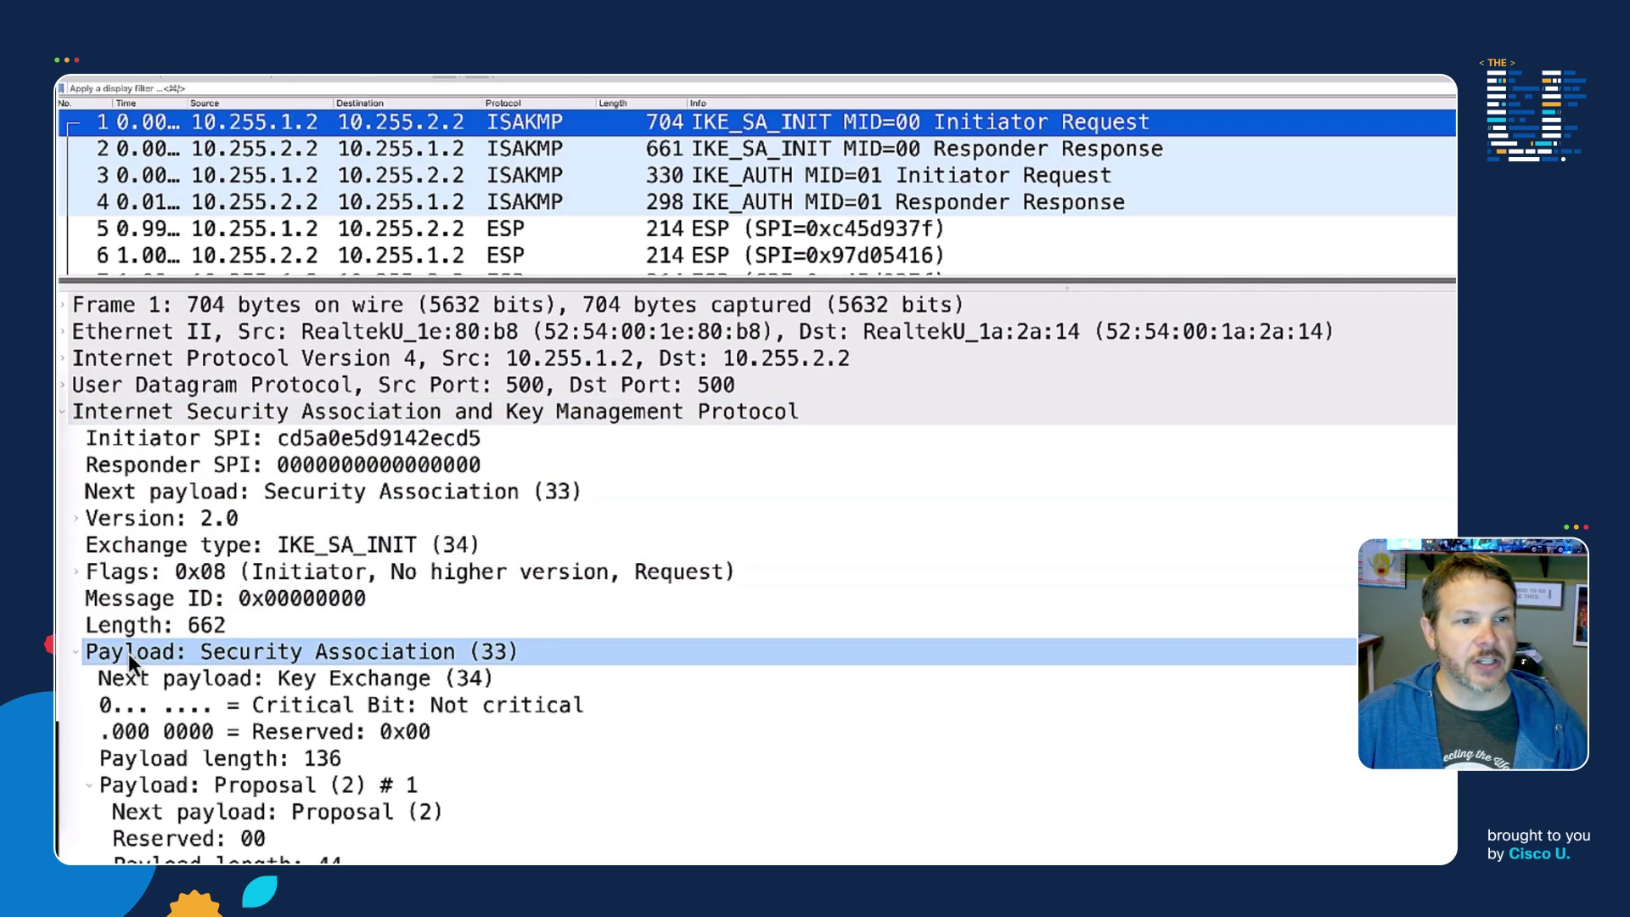
{"action": "scroll", "coordinate": [373, 661], "scroll_direction": "down", "scroll_amount": 3}
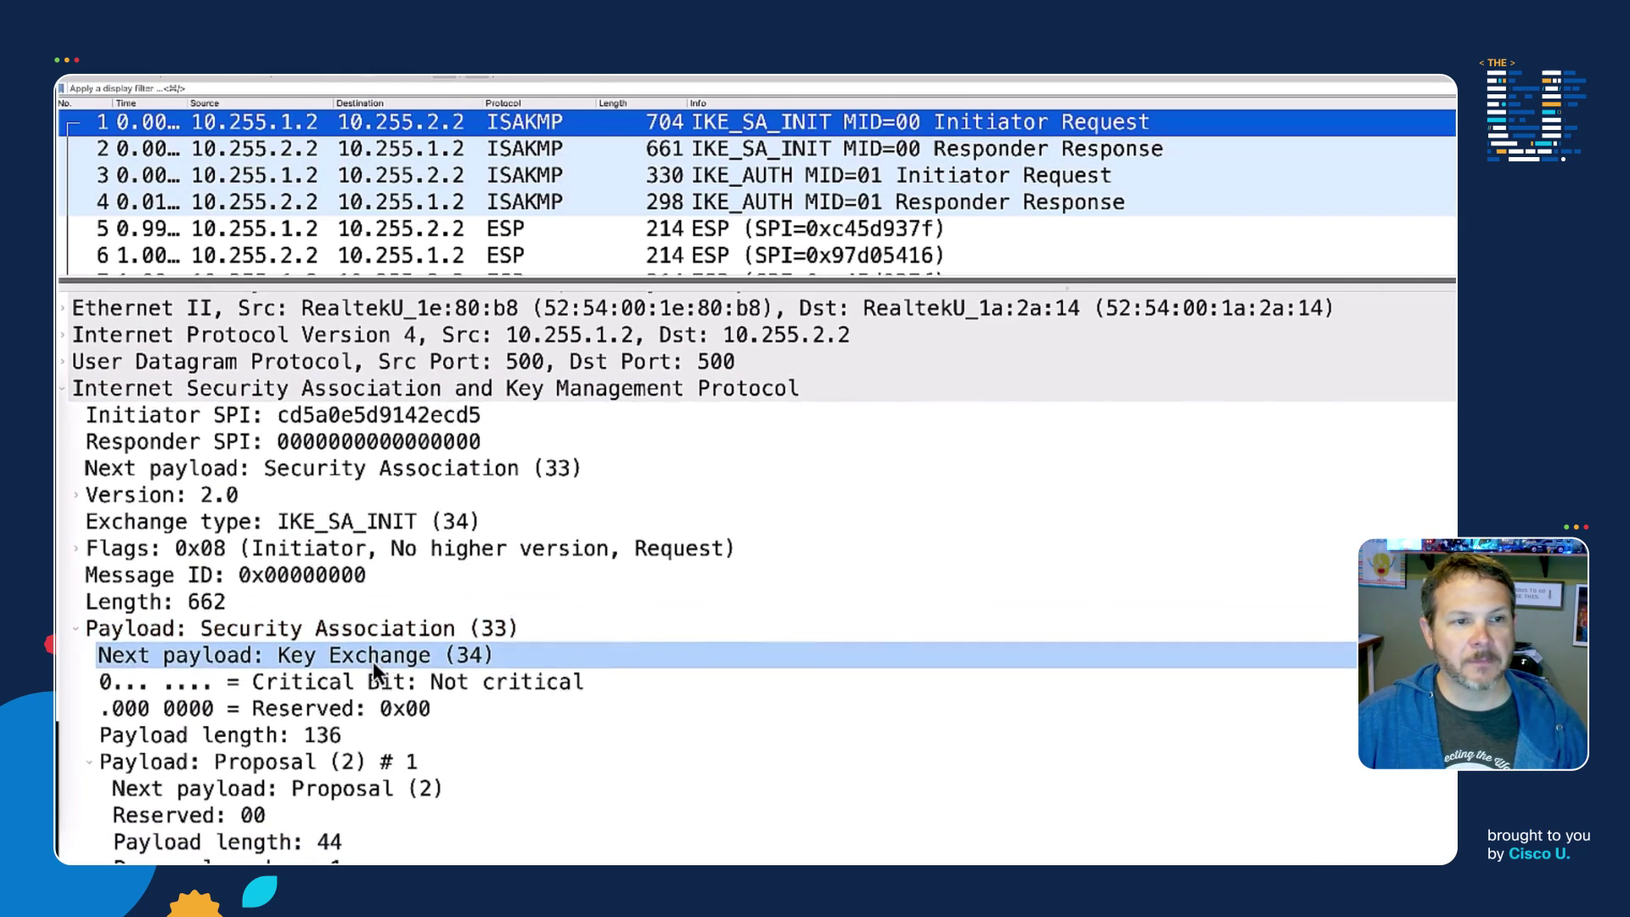
{"action": "scroll", "coordinate": [373, 660], "scroll_direction": "down", "scroll_amount": 5}
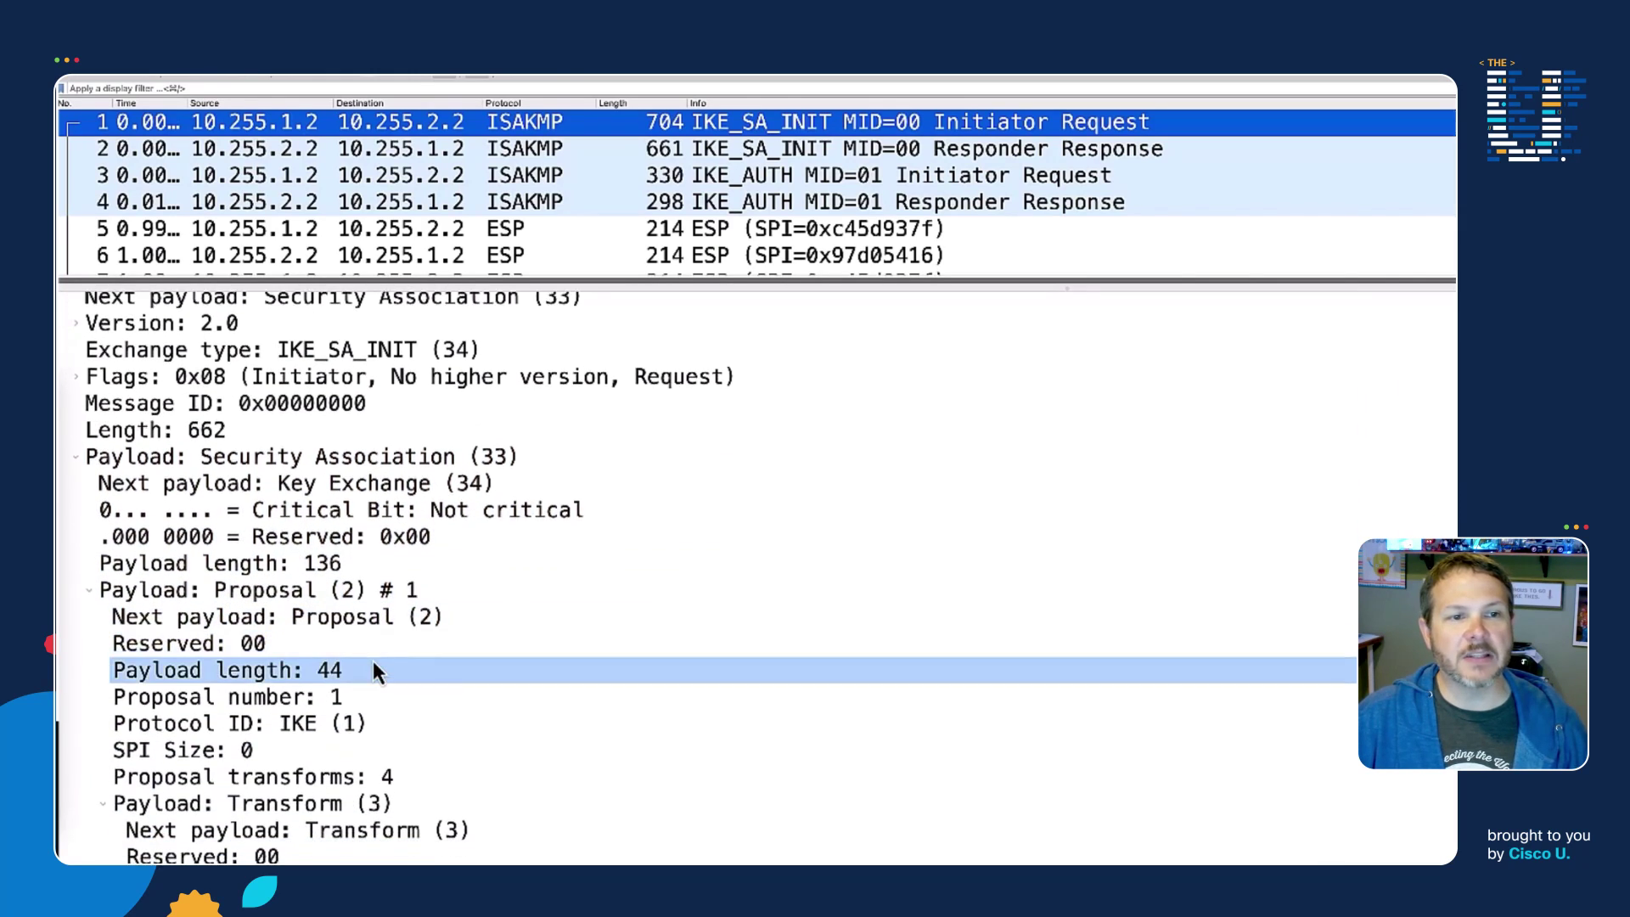
{"action": "scroll", "coordinate": [373, 660], "scroll_direction": "down", "scroll_amount": 6}
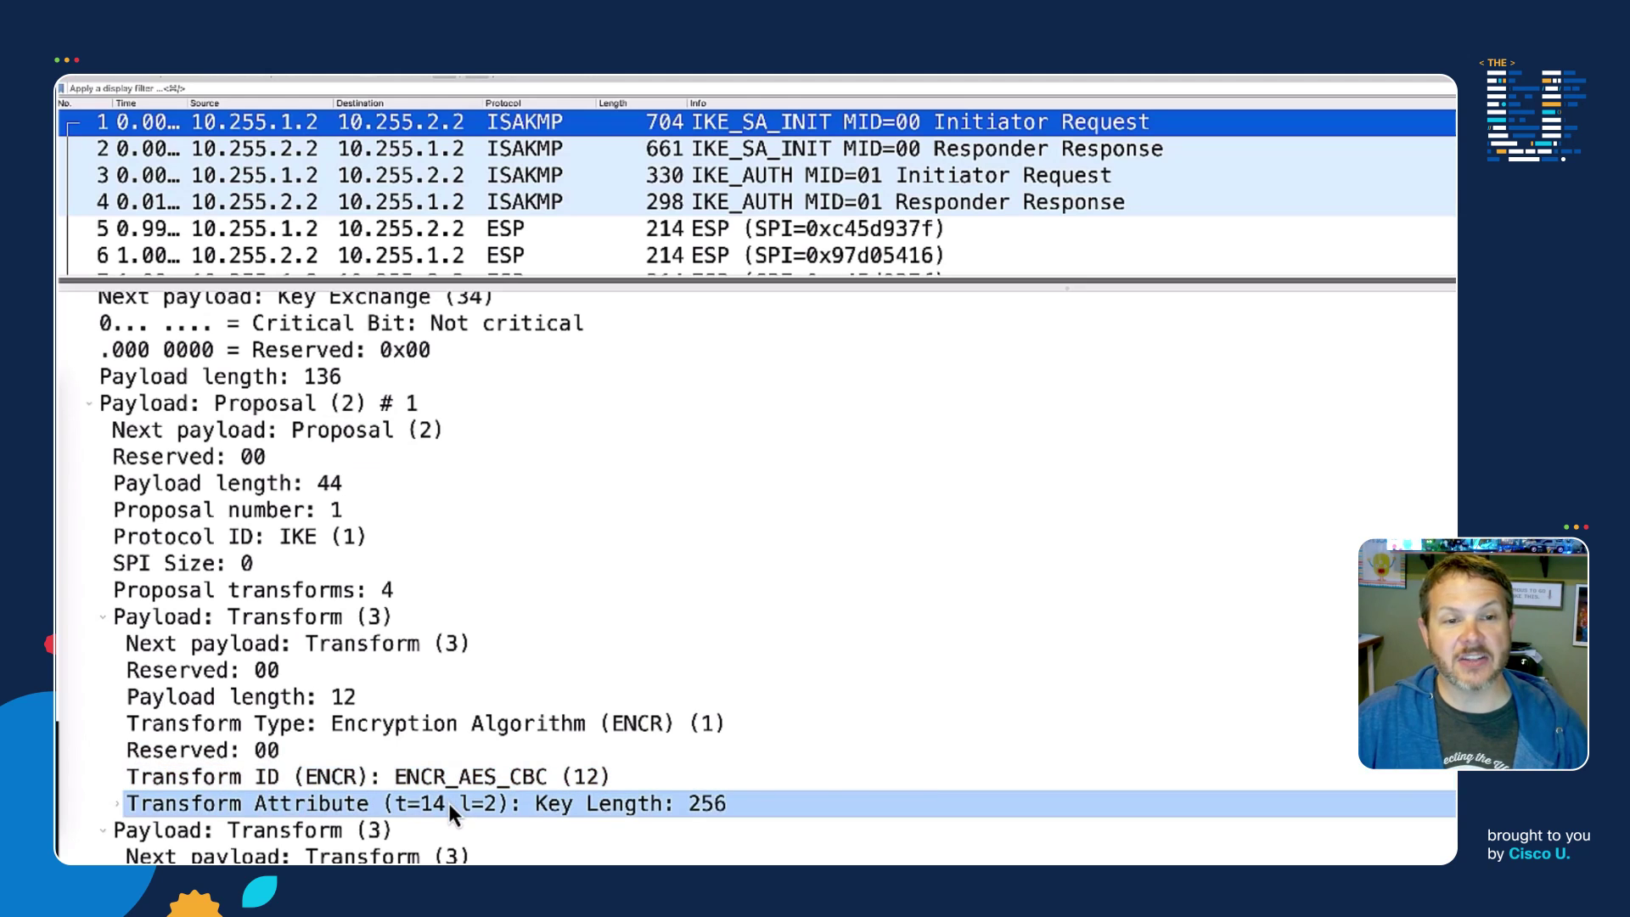
{"action": "scroll", "coordinate": [449, 803], "scroll_direction": "down", "scroll_amount": 8}
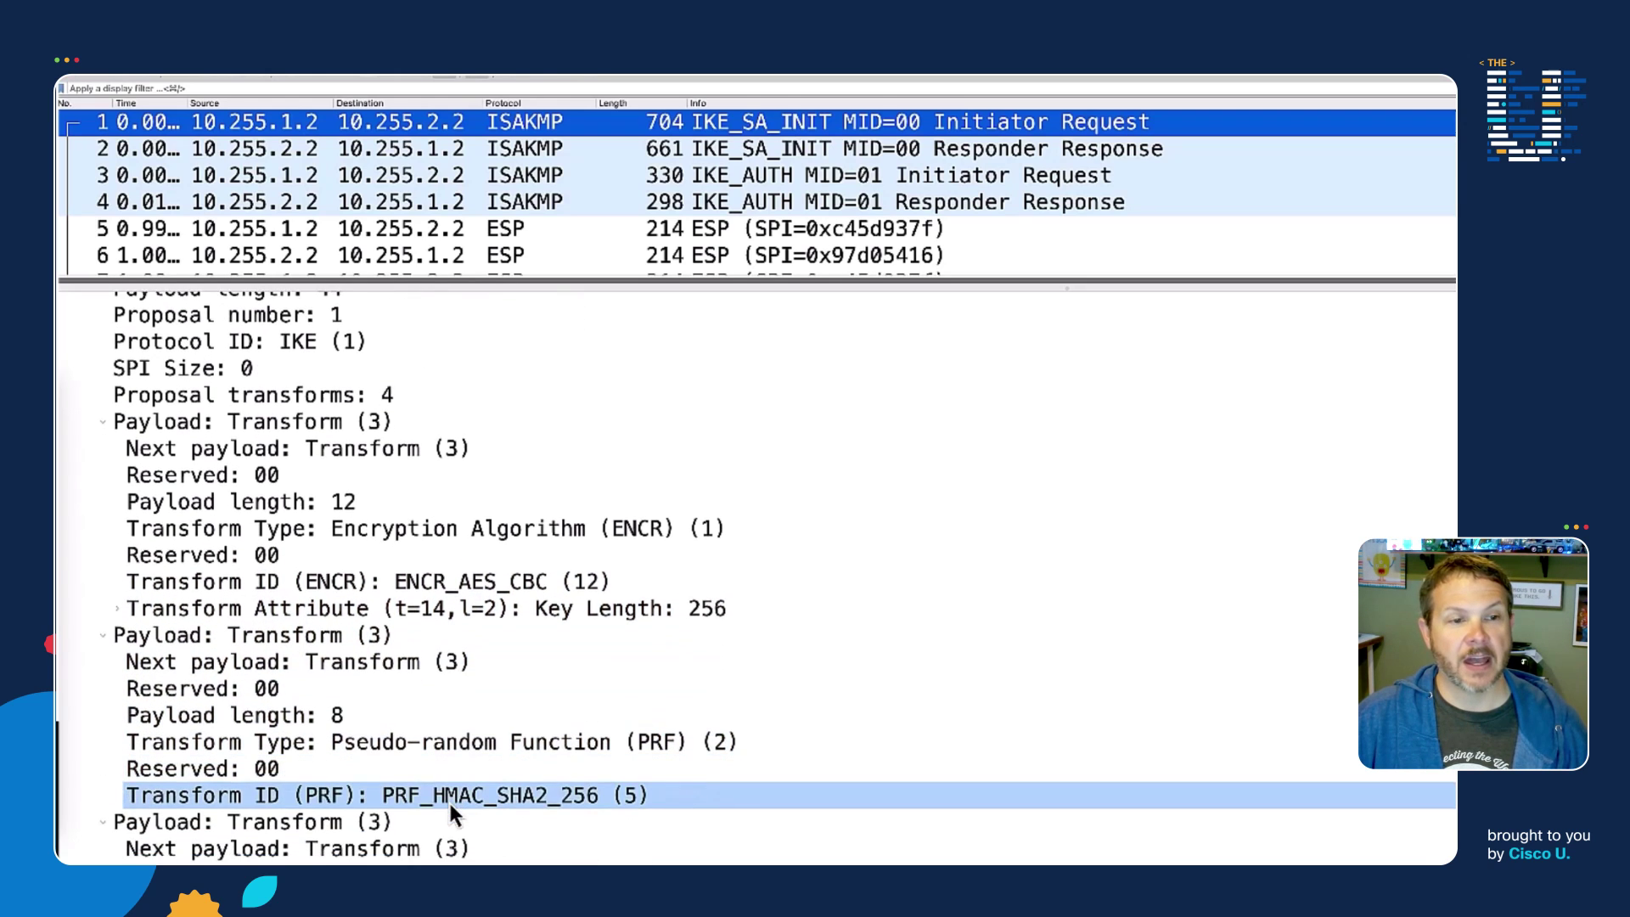
{"action": "scroll", "coordinate": [450, 804], "scroll_direction": "down", "scroll_amount": 6}
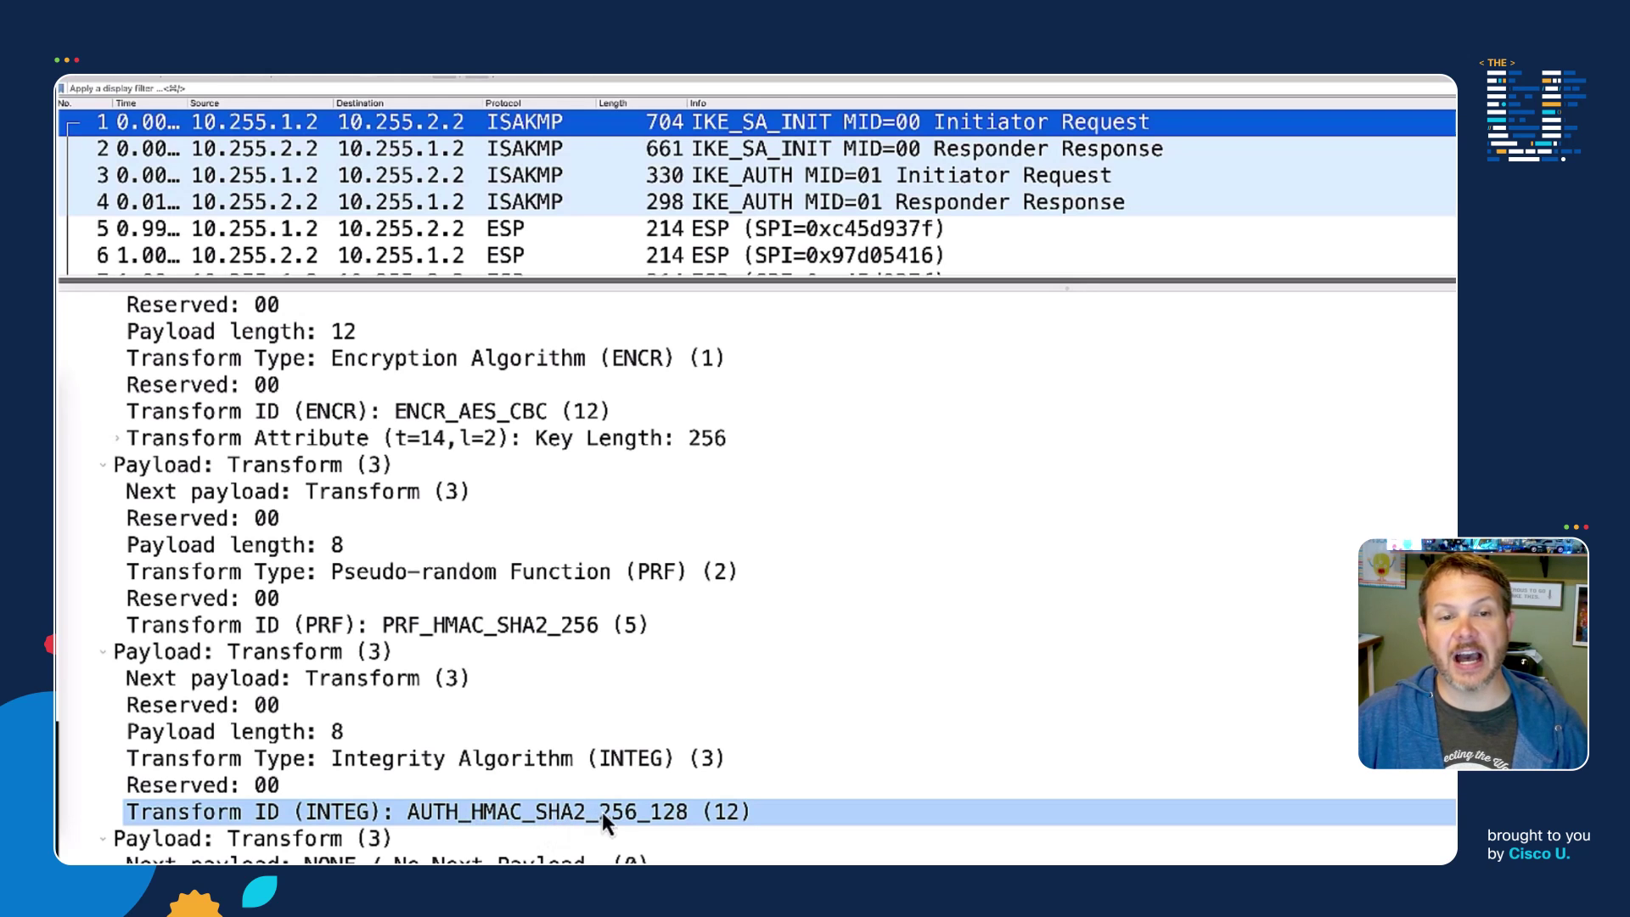
{"action": "scroll", "coordinate": [619, 812], "scroll_direction": "down", "scroll_amount": 5}
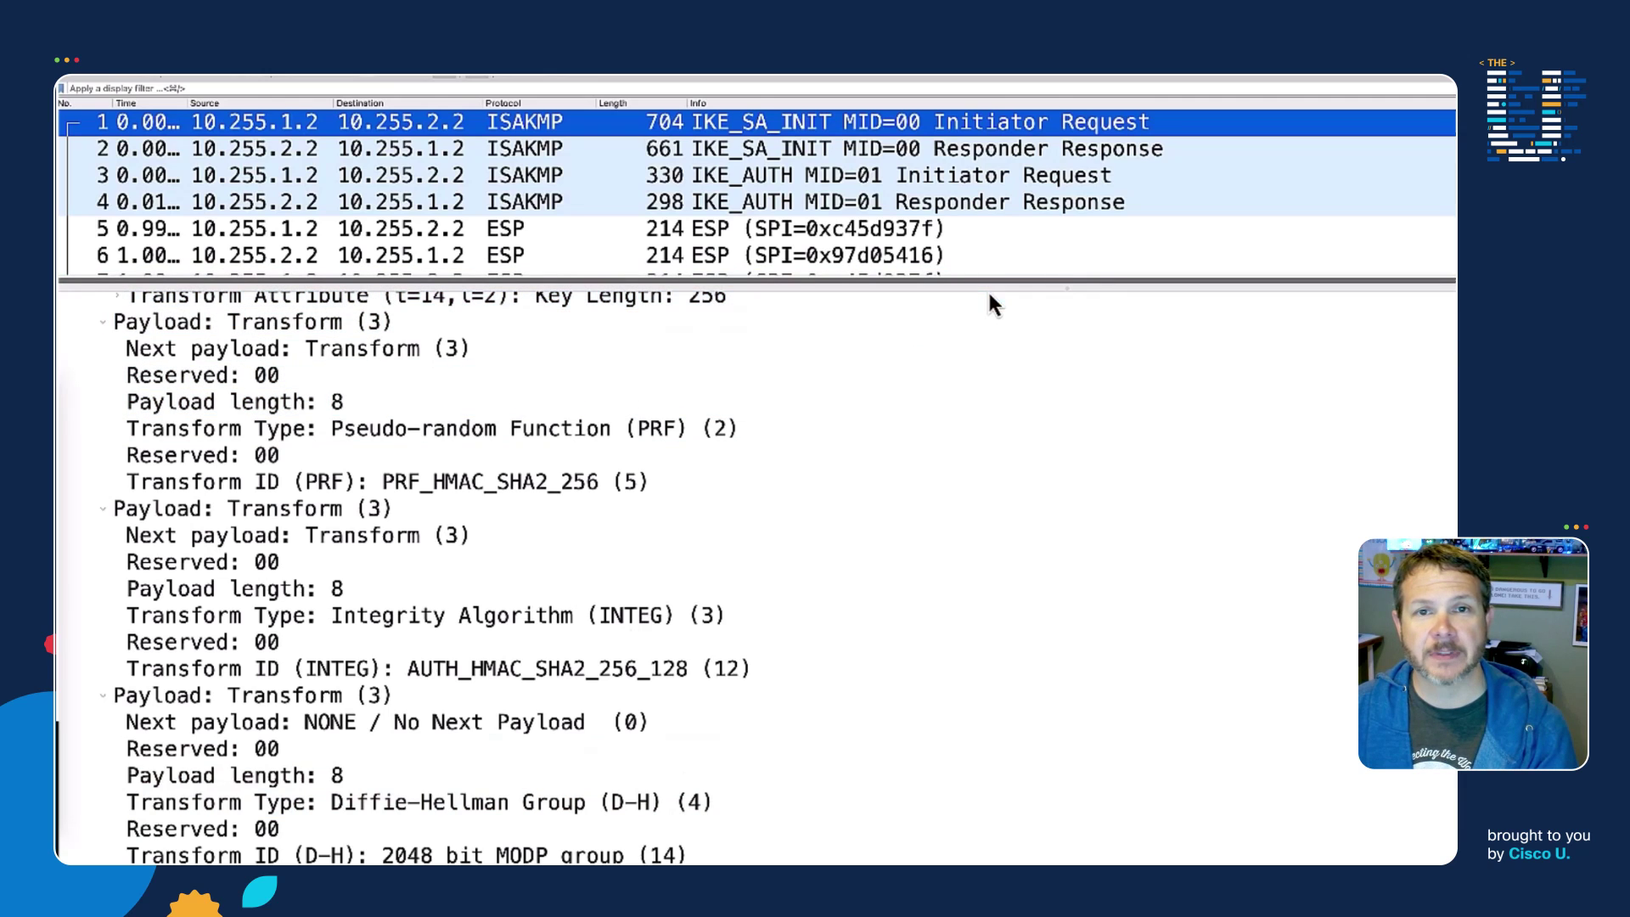
{"action": "left_click_drag", "start_coordinate": [987, 280], "coordinate": [967, 518]}
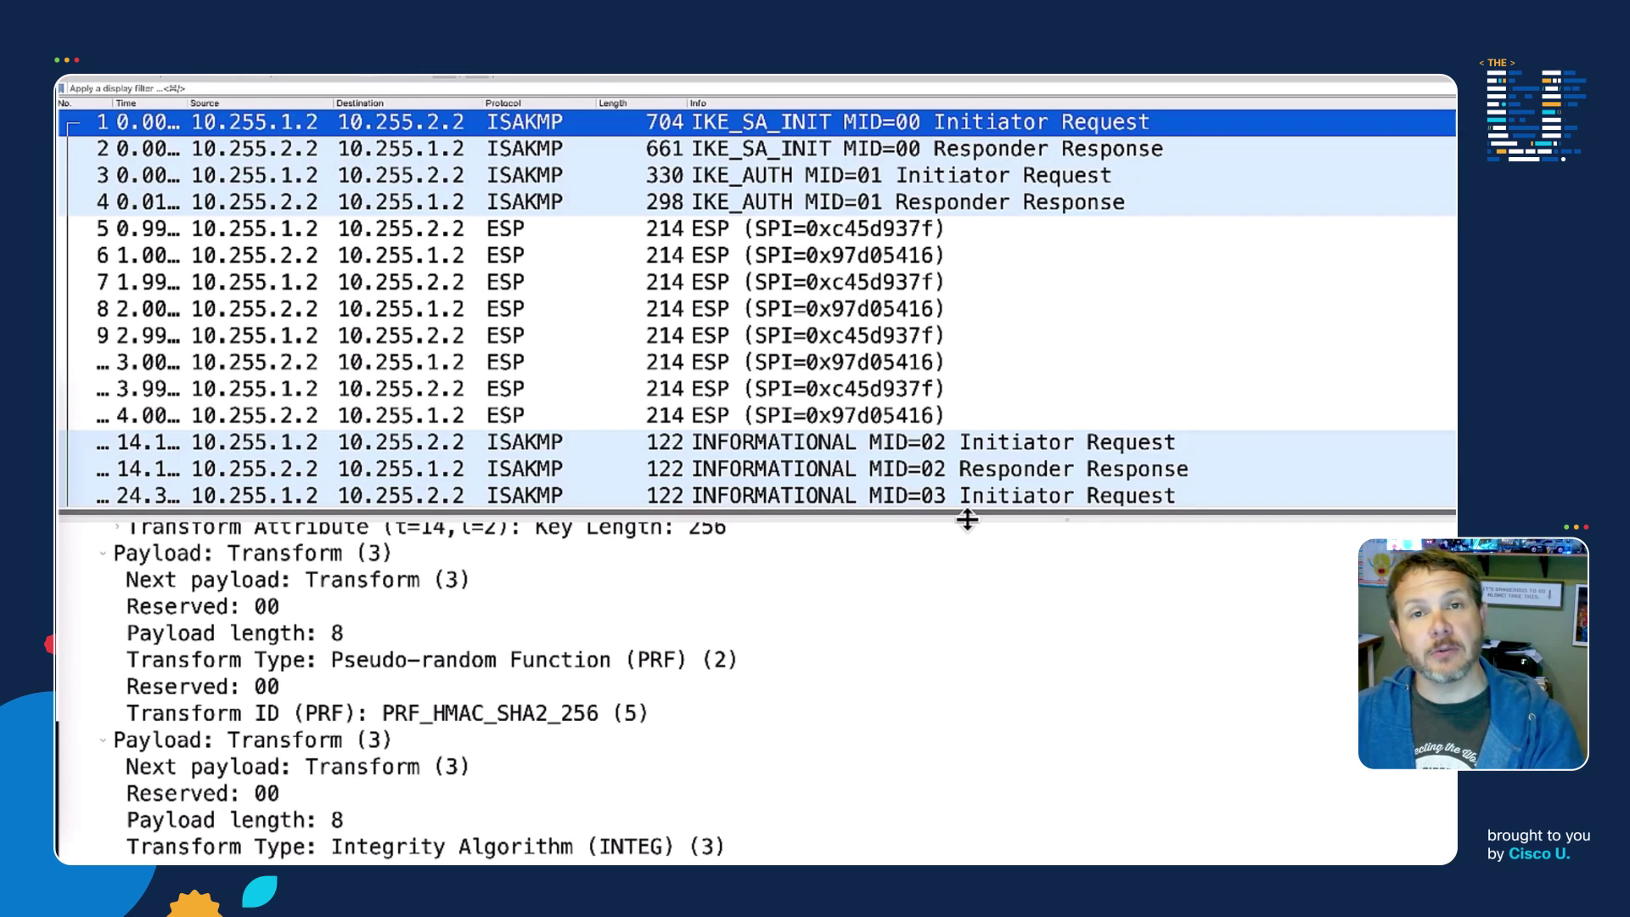
{"action": "key", "text": "super+Tab"}
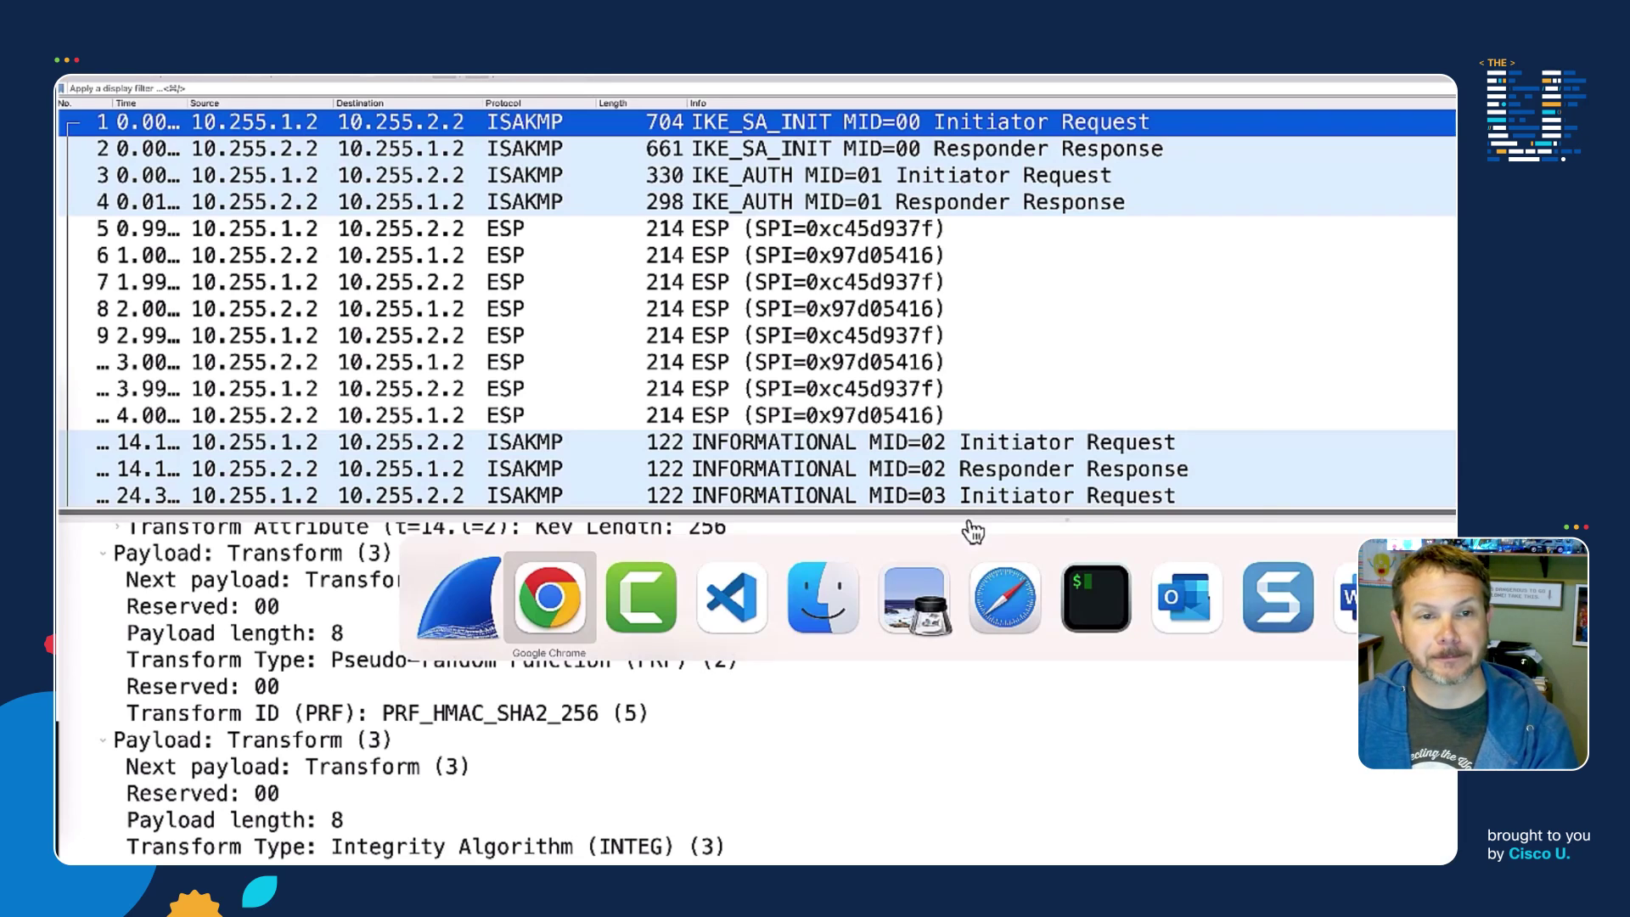
Step: From Site1-Host2, rerun 'ping -c 5 -s 200 172.16.10.21' and mark the packet loss summary line
{"action": "scroll", "coordinate": [955, 391], "scroll_direction": "down", "scroll_amount": 3}
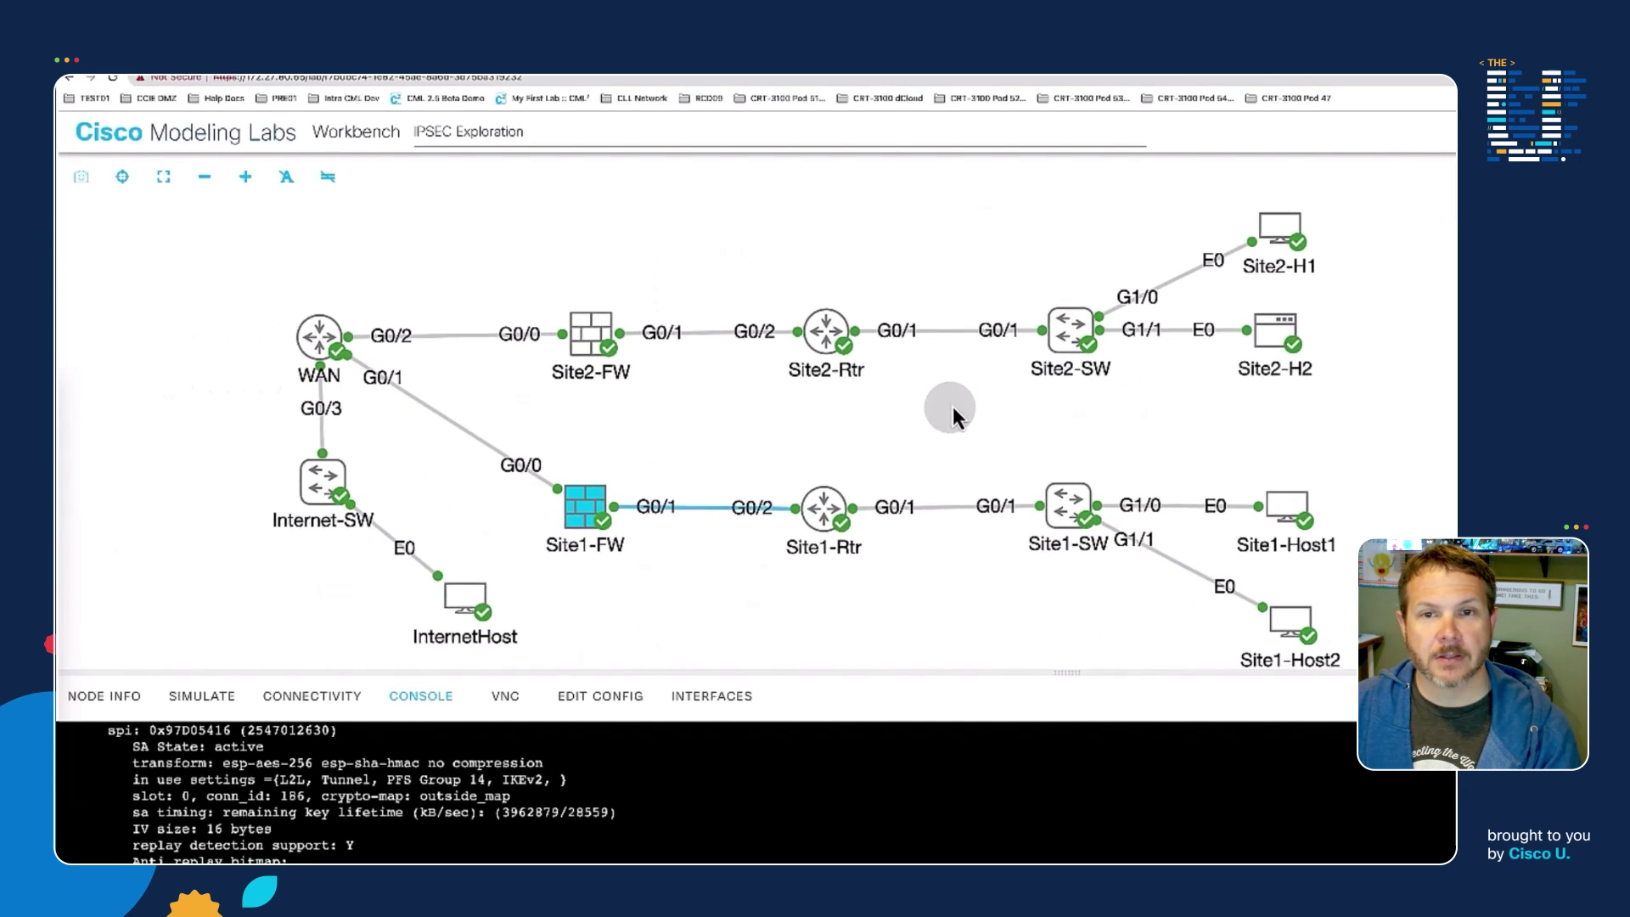
{"action": "left_click", "coordinate": [1072, 603]}
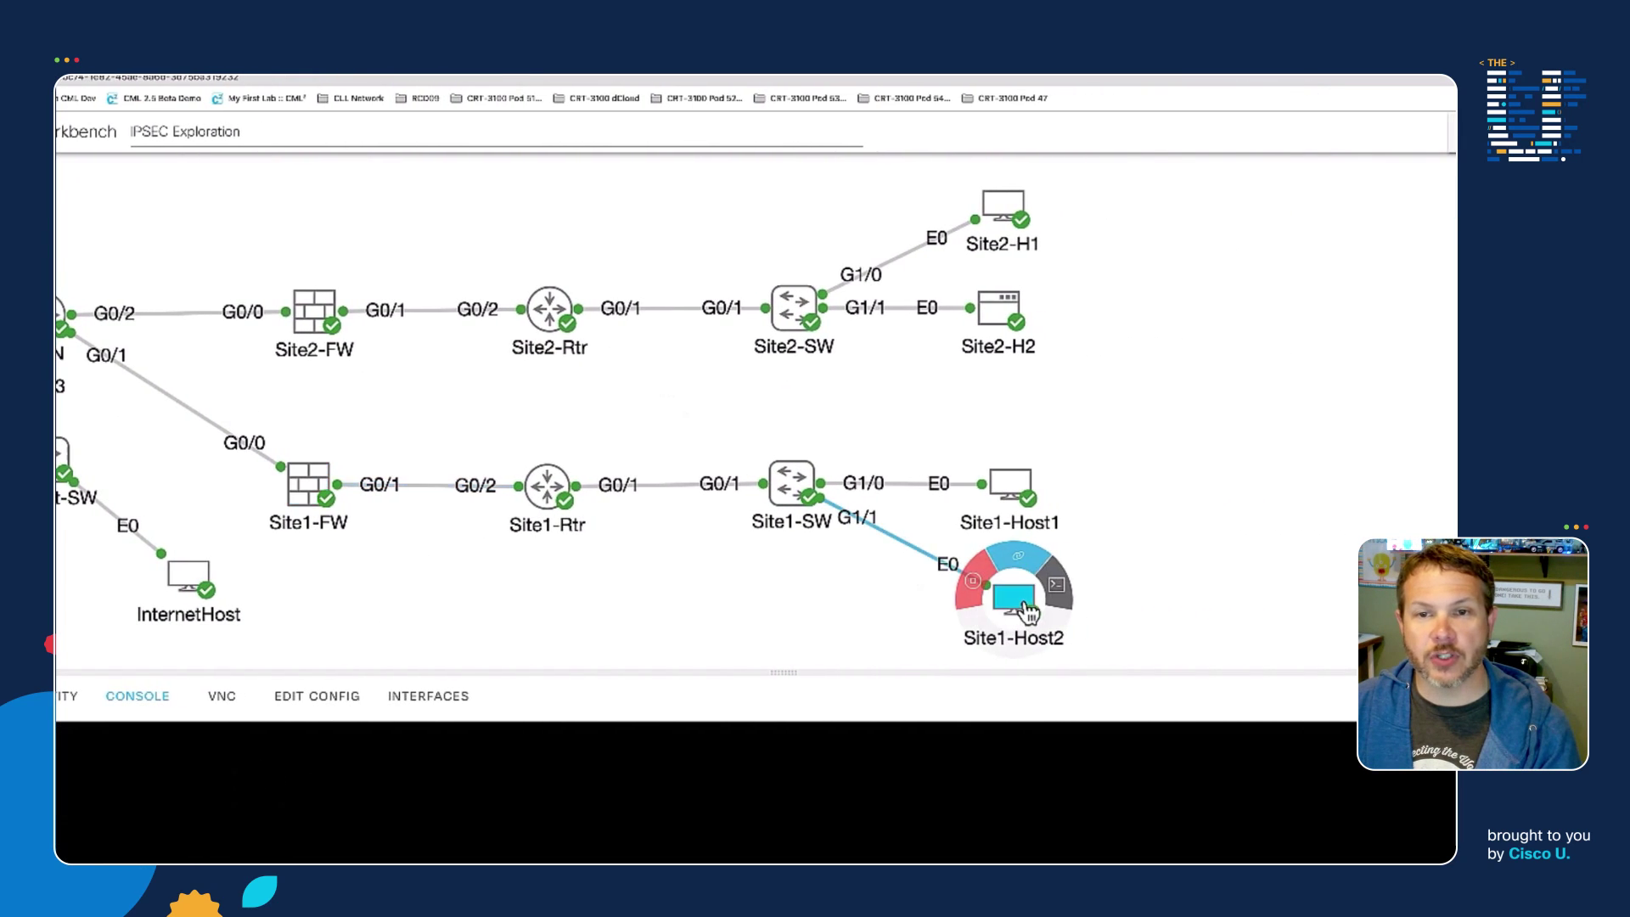
{"action": "key", "text": "Return"}
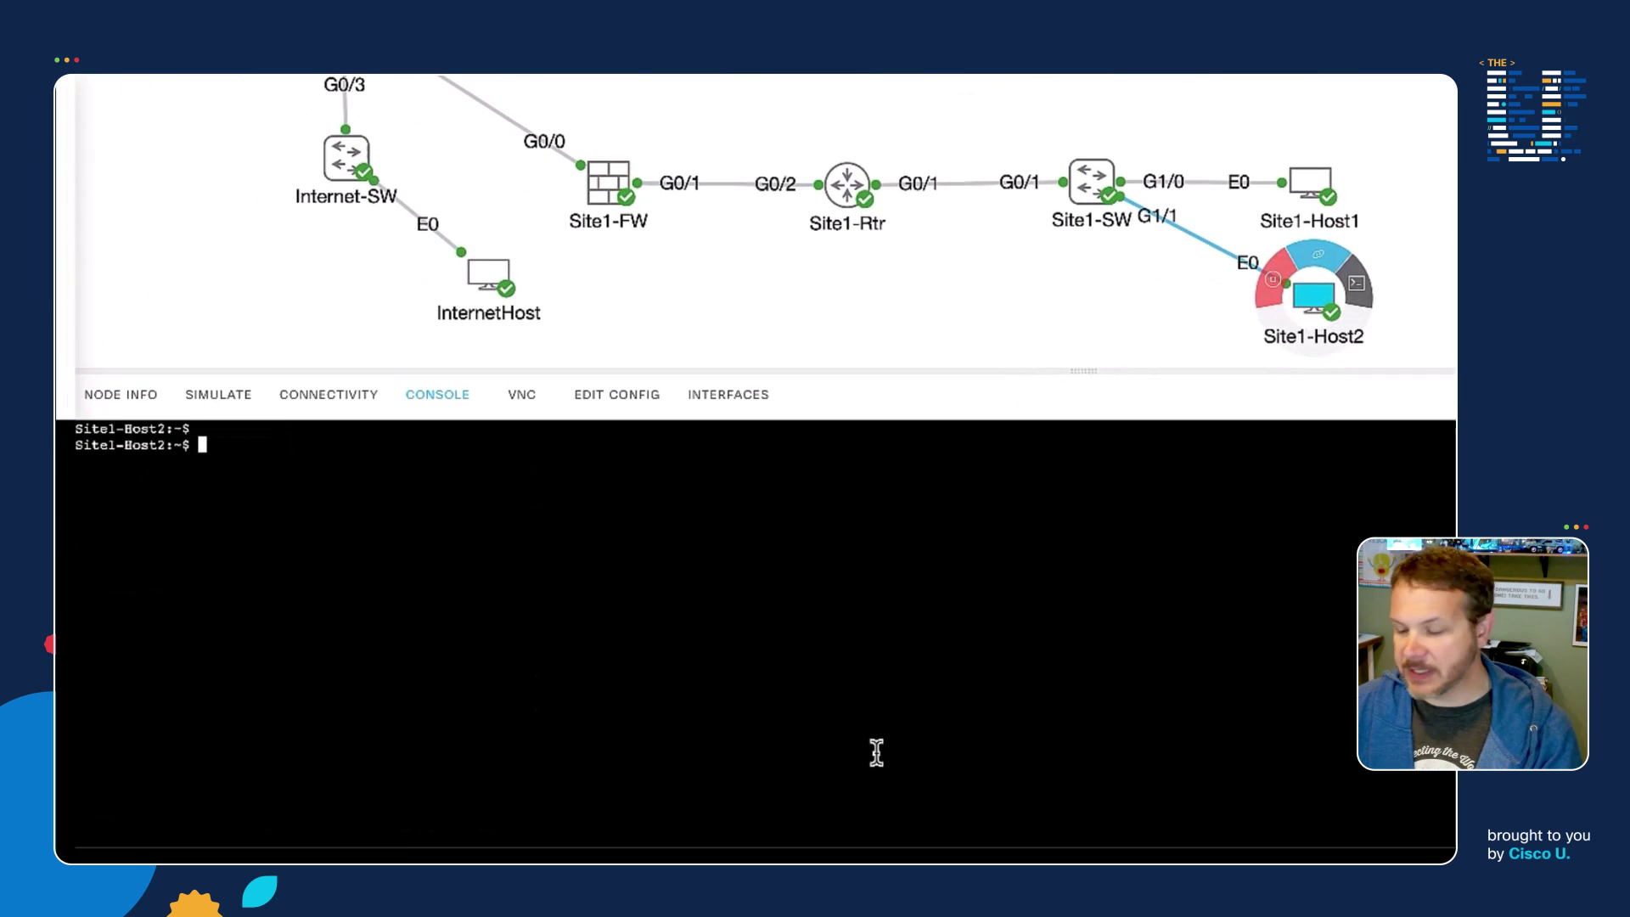
{"action": "type", "text": "clear"}
{"action": "key", "text": "Up"}
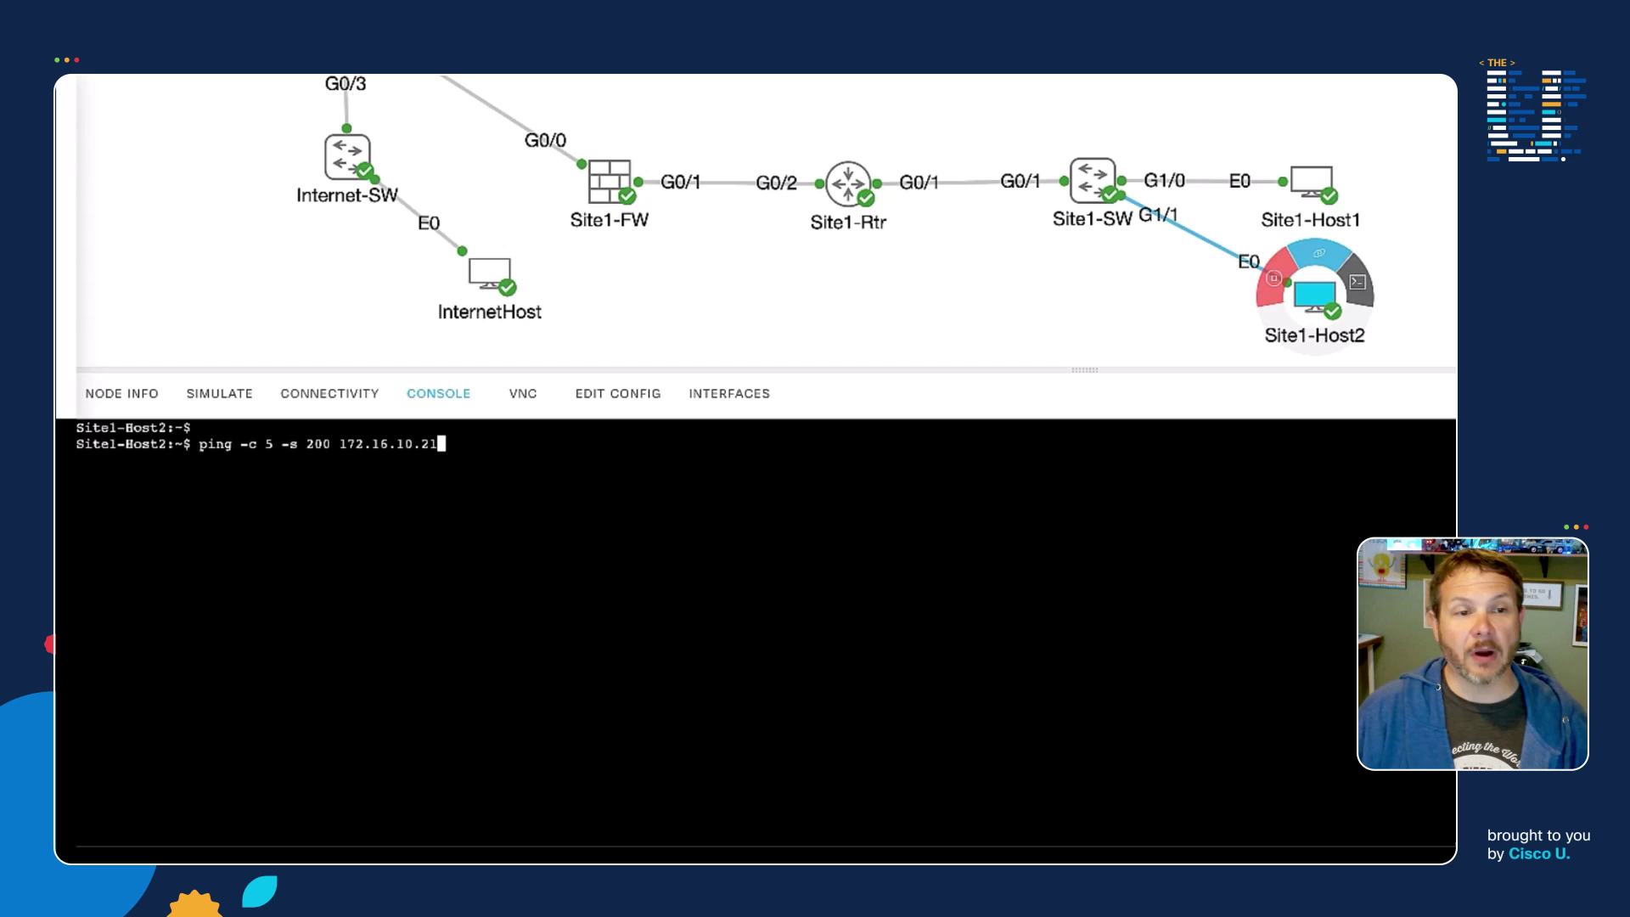
{"action": "key", "text": "Return"}
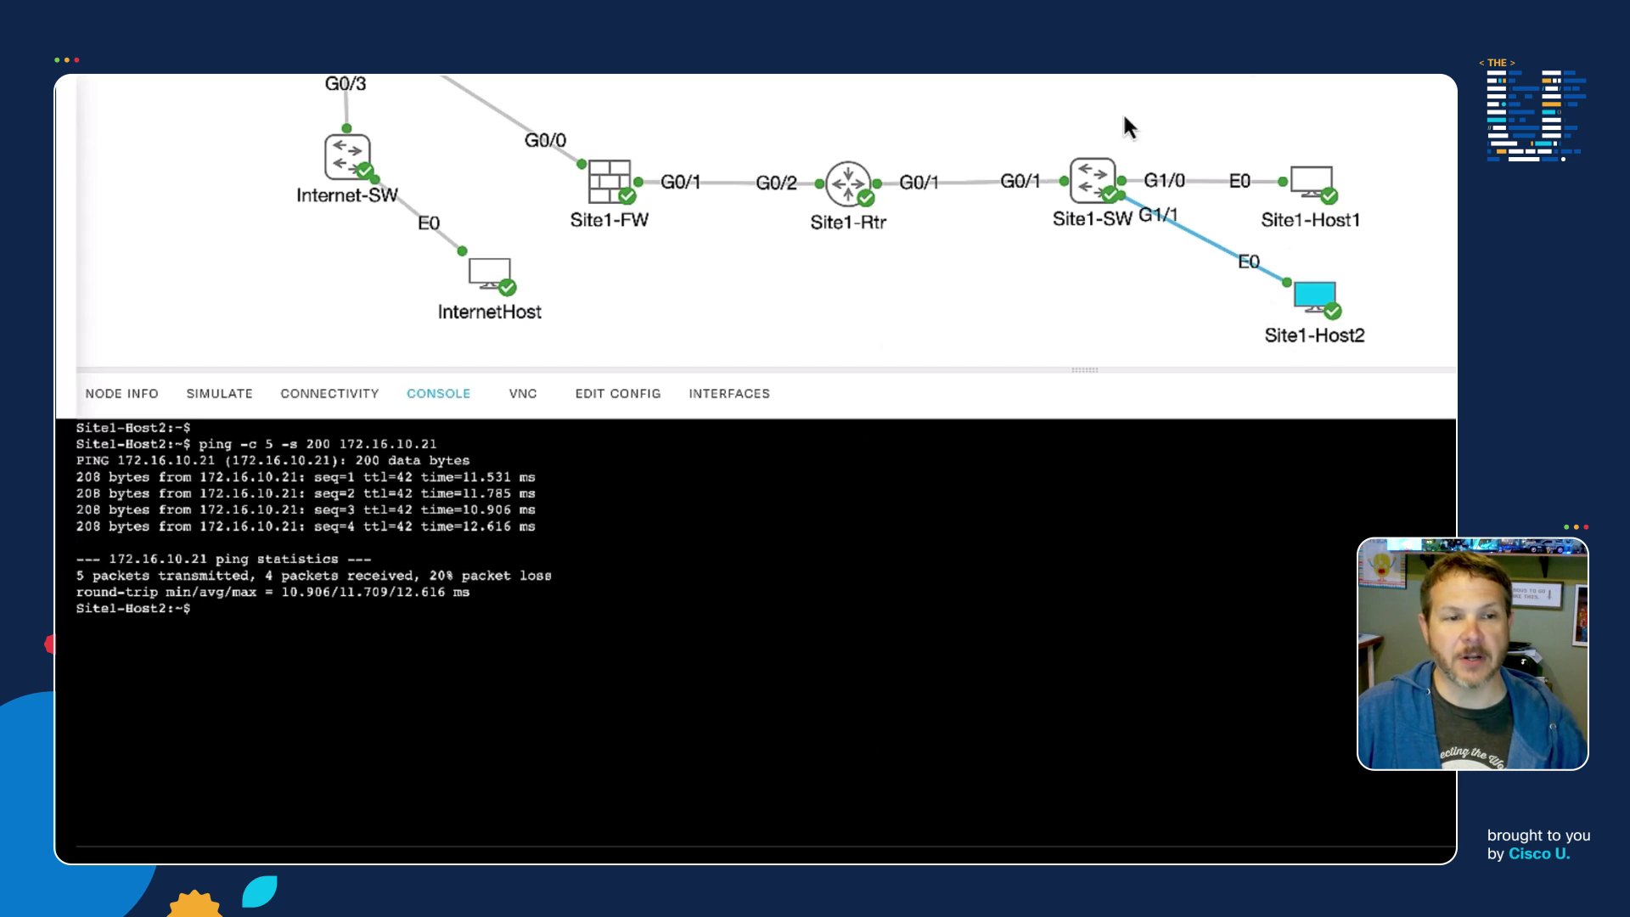
{"action": "triple_click", "coordinate": [181, 569]}
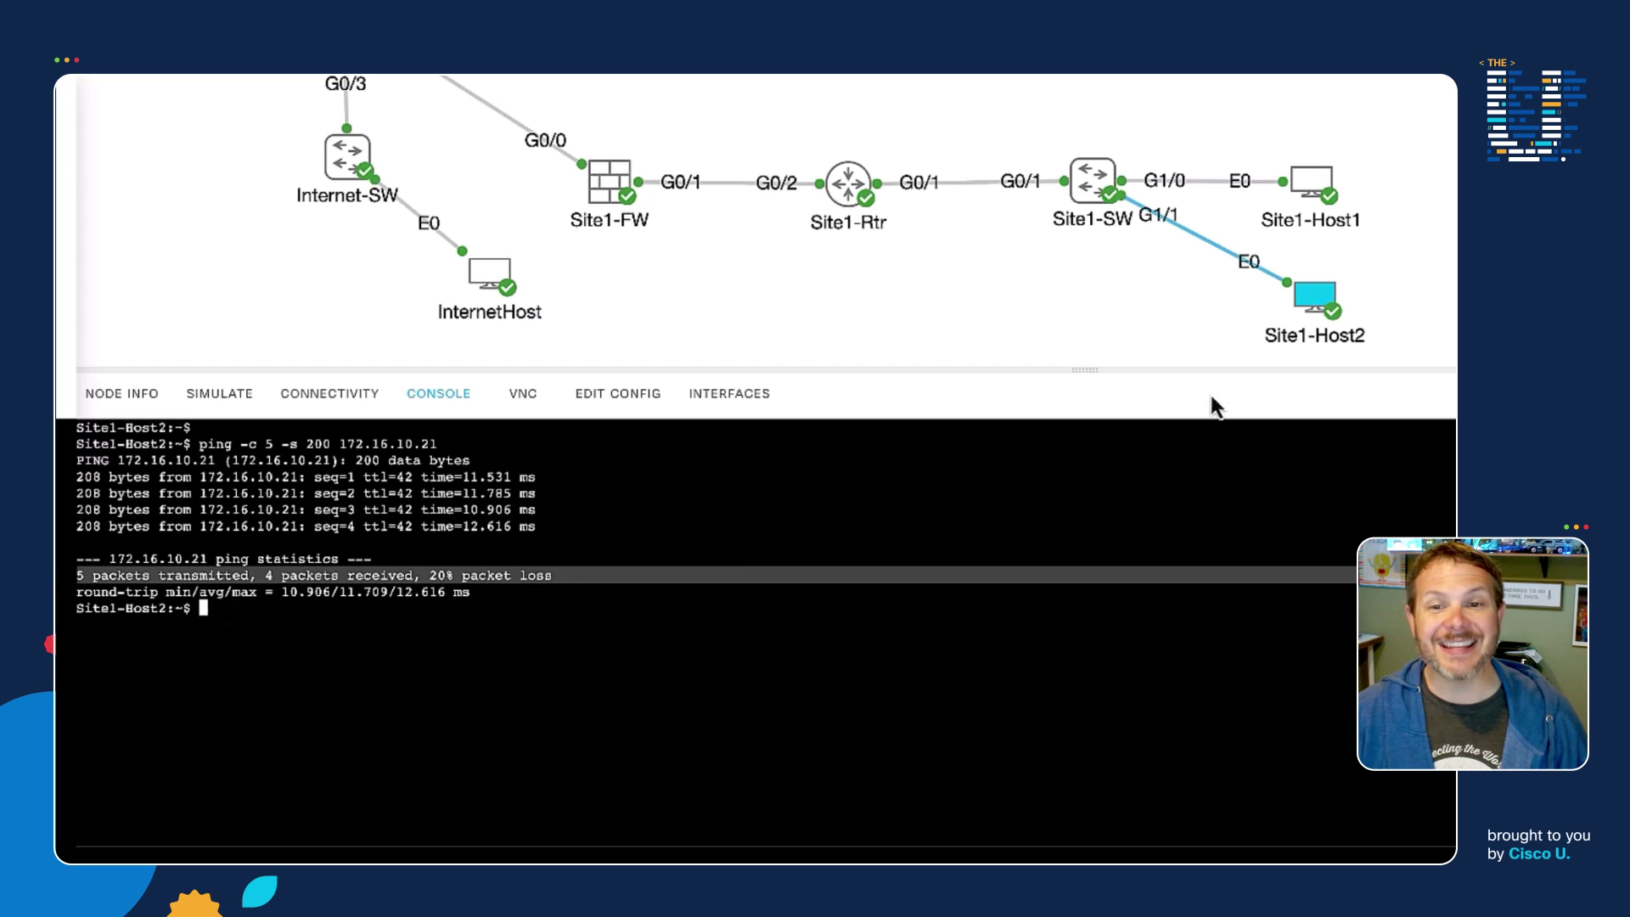
{"action": "mouse_move", "coordinate": [1270, 280]}
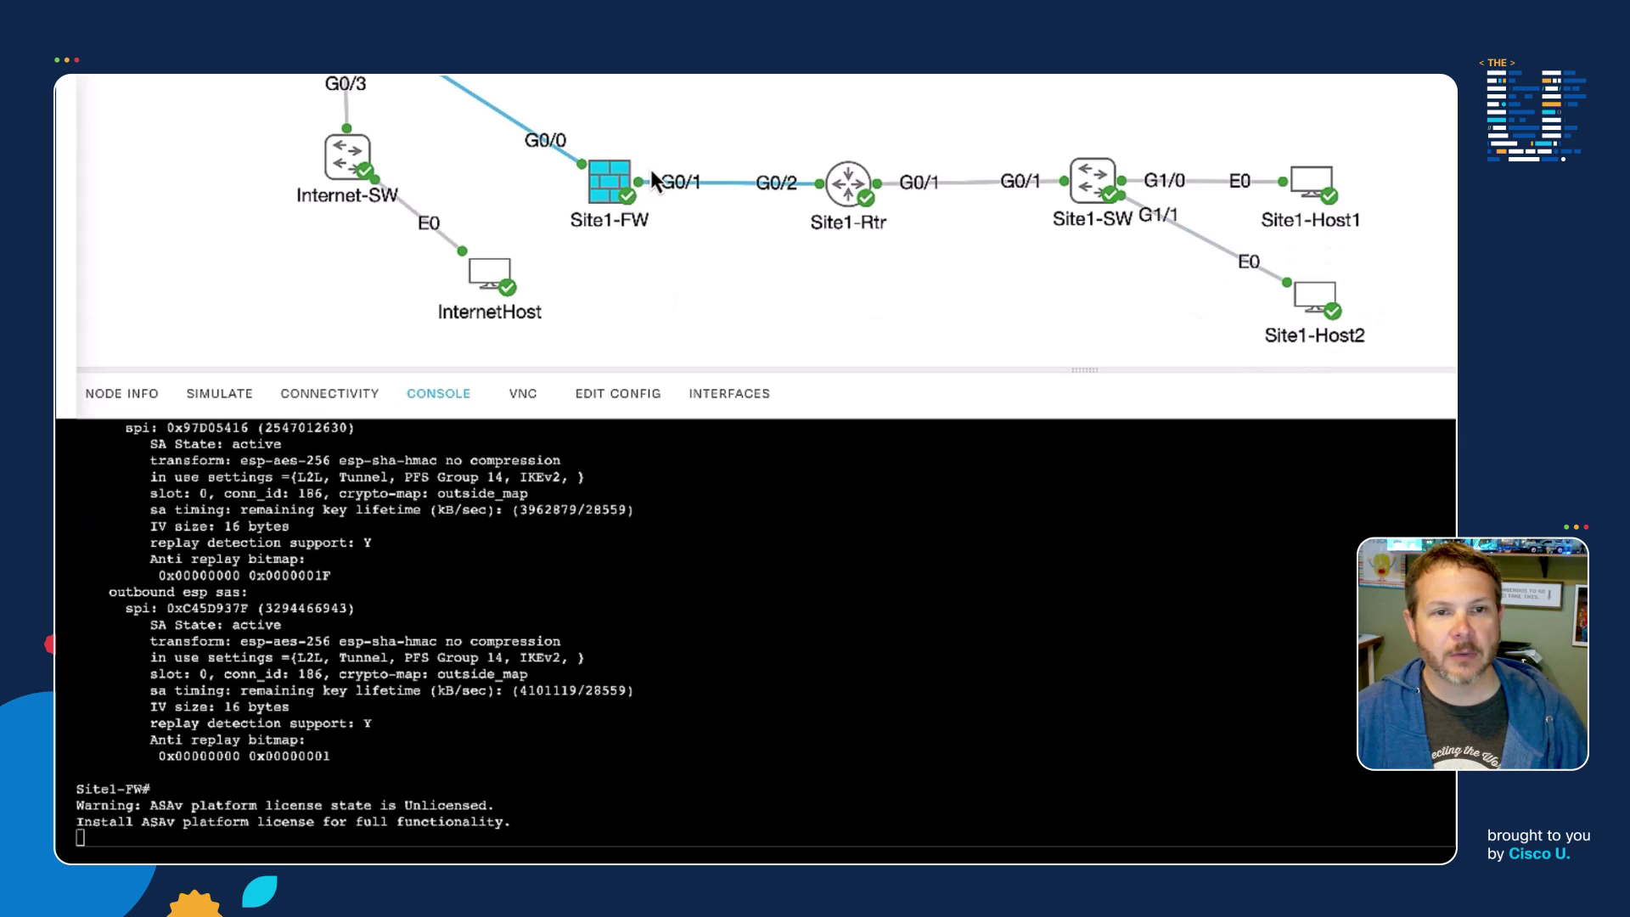
Step: Run 'show isakmp sa' on the Site1-FW console, correcting the misspelled first attempt
{"action": "left_click", "coordinate": [599, 643]}
{"action": "key", "text": "Return"}
{"action": "key", "text": "Return"}
{"action": "key", "text": "Return"}
{"action": "key", "text": "Return"}
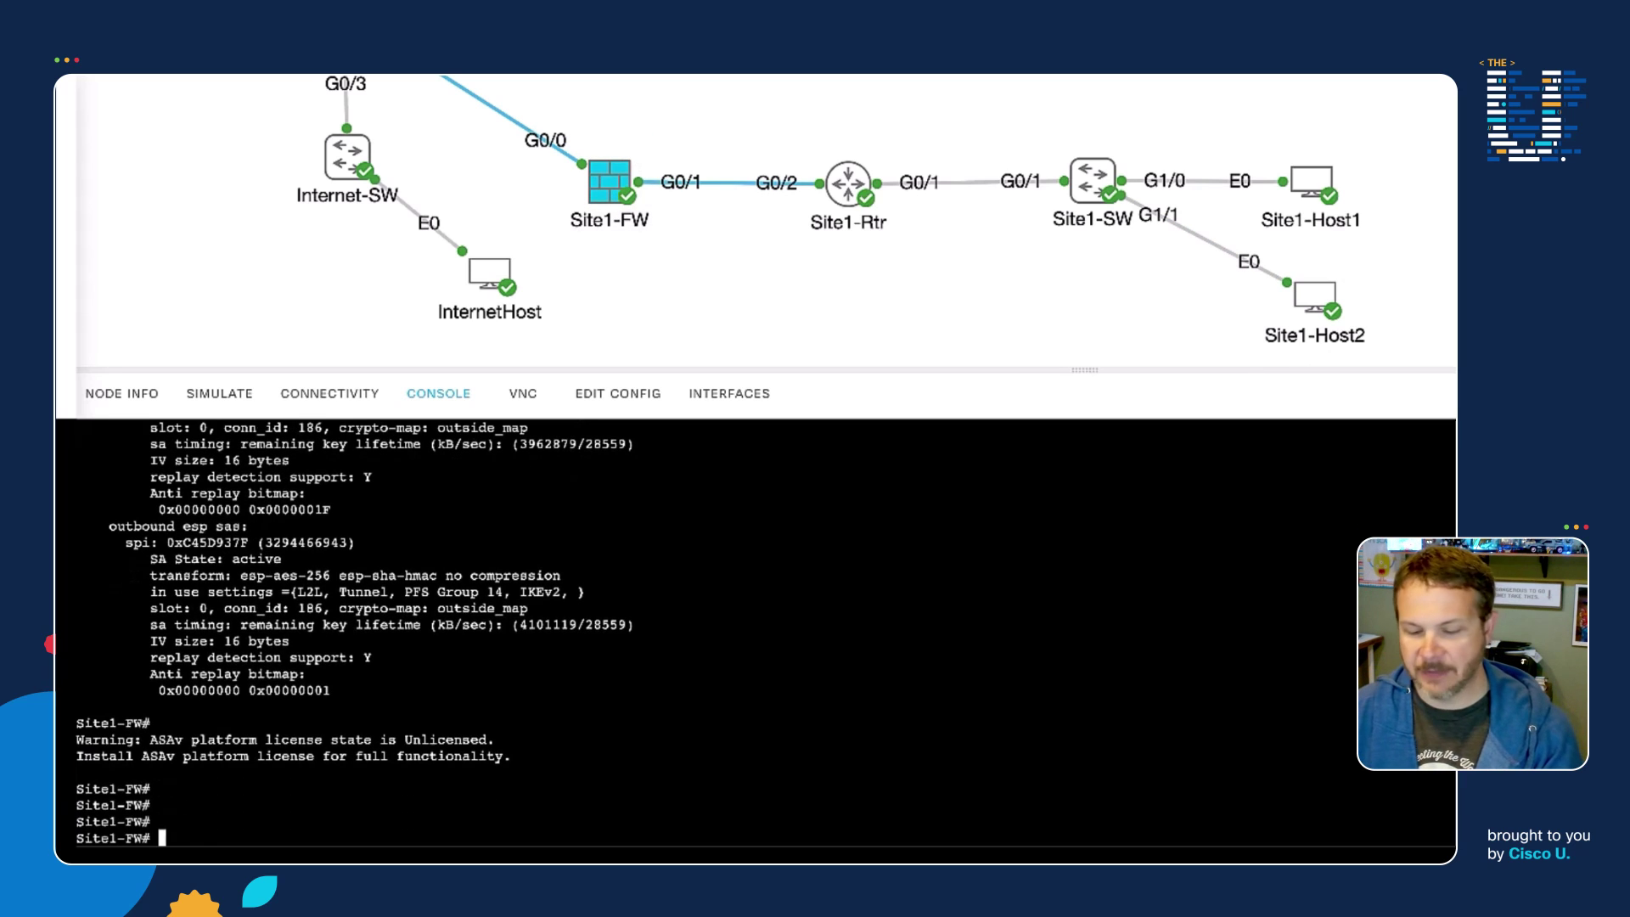
{"action": "type", "text": "show iskamp sa"}
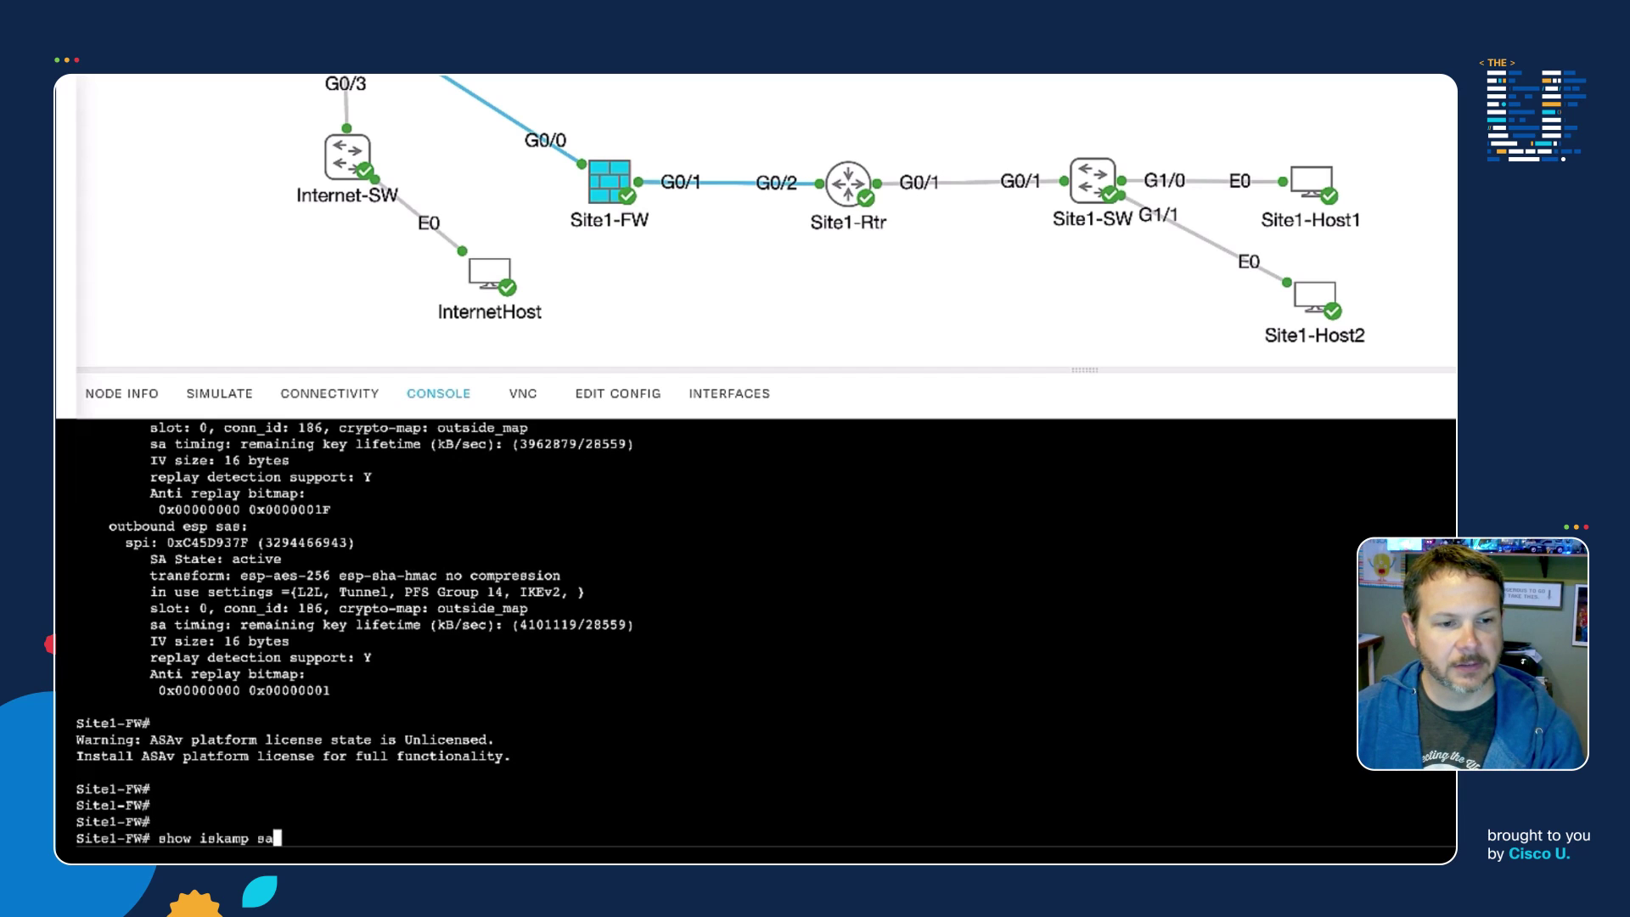
{"action": "key", "text": "Return"}
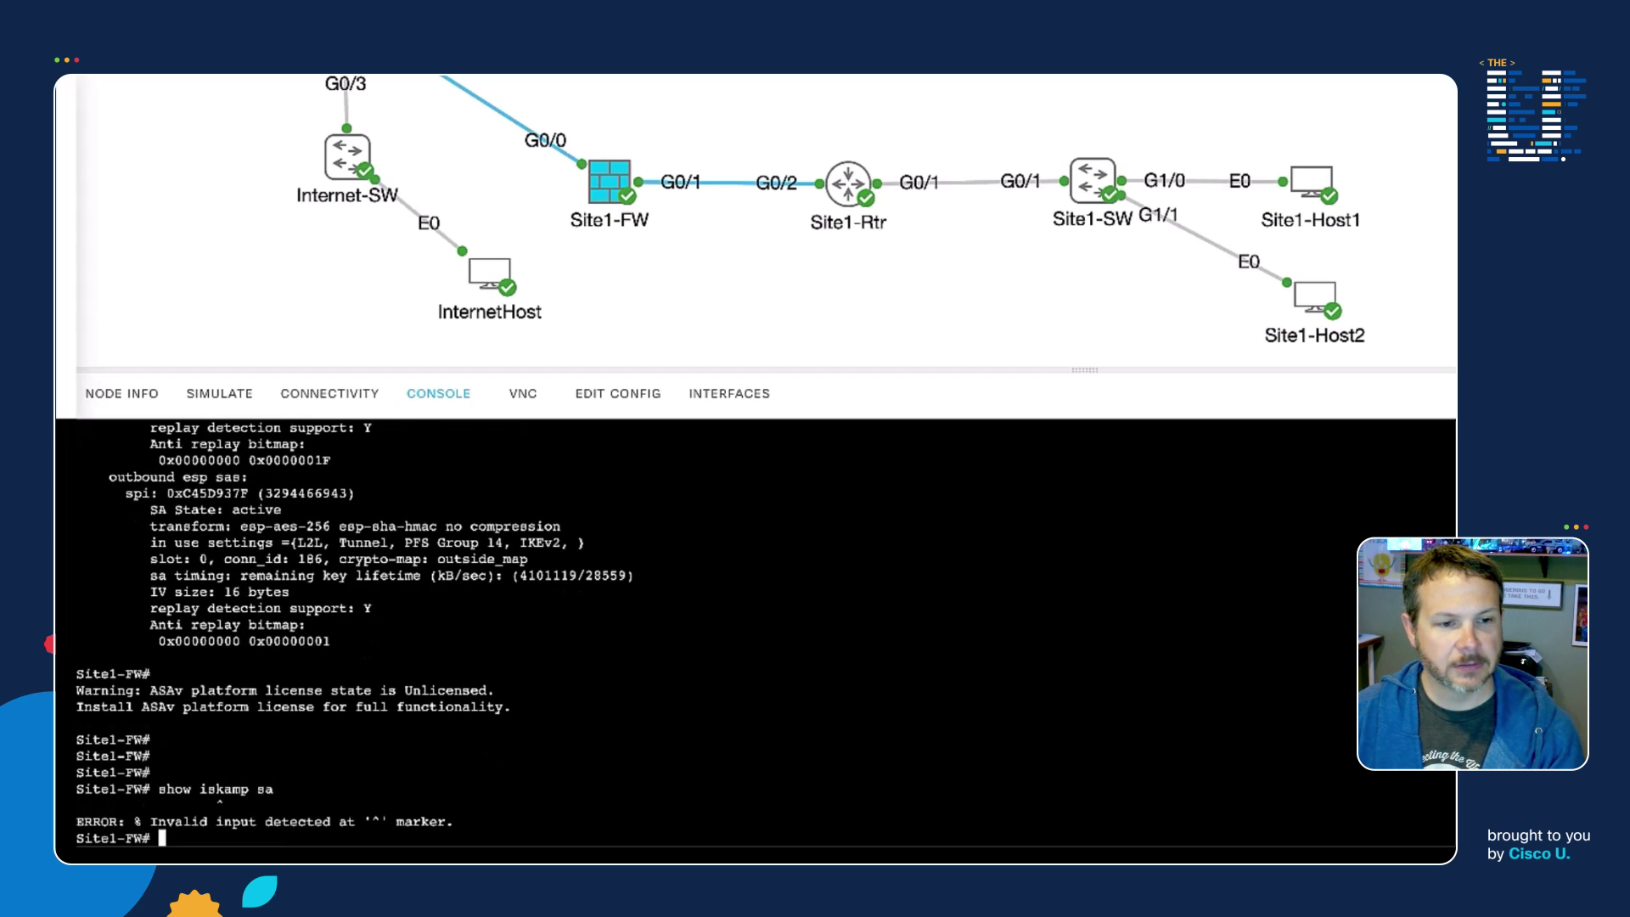
{"action": "type", "text": "show isakmp sa"}
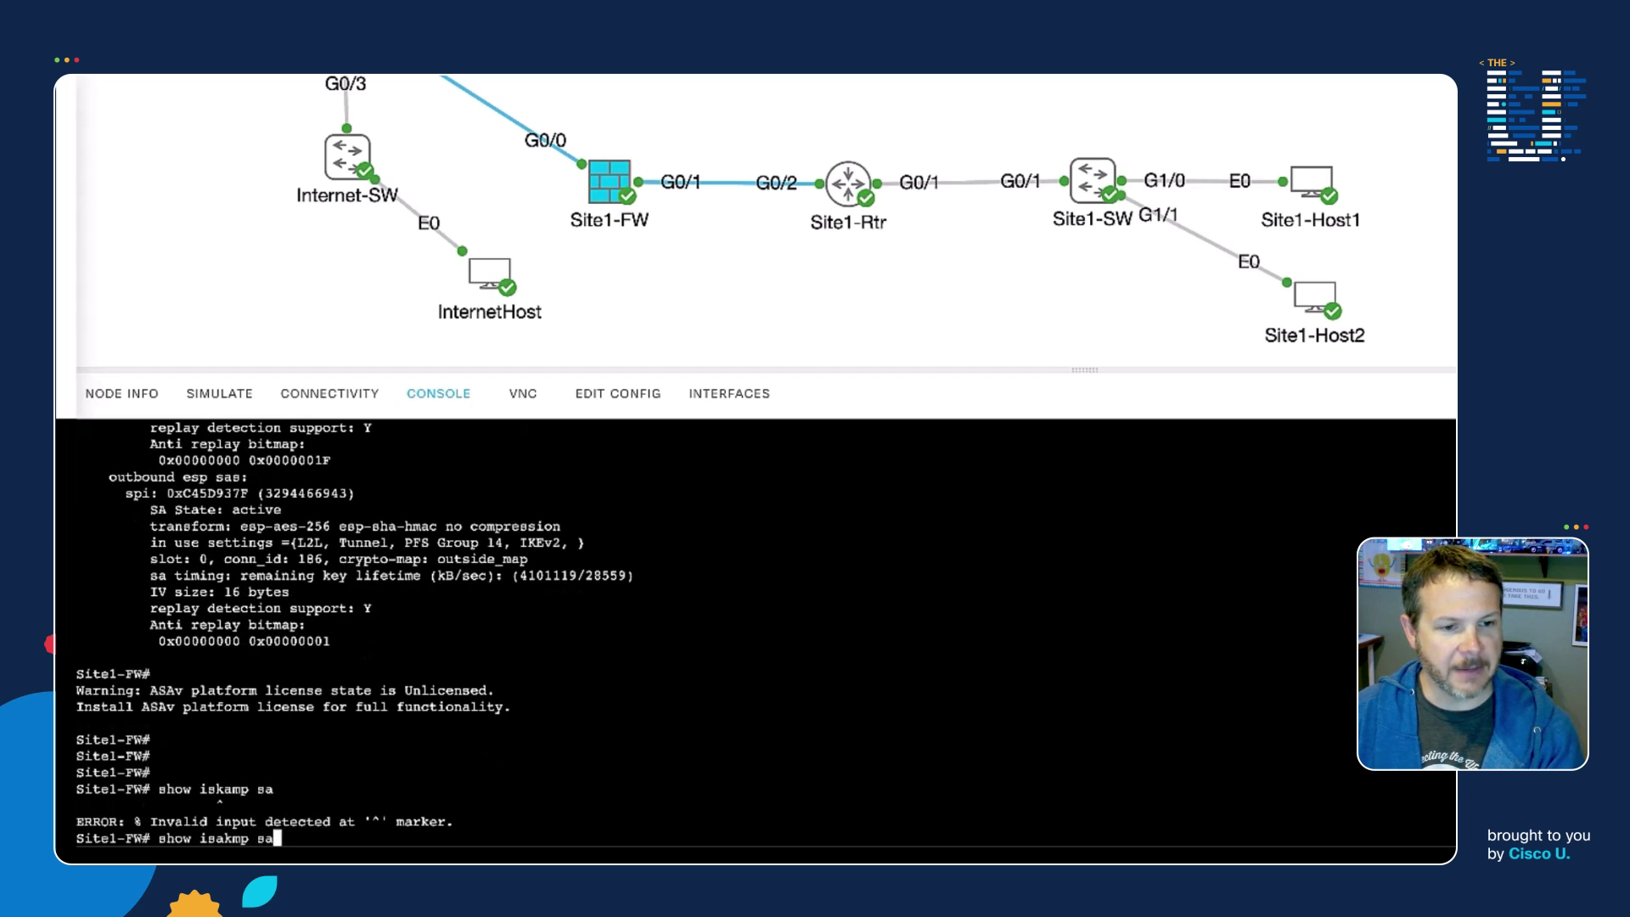
{"action": "key", "text": "Return"}
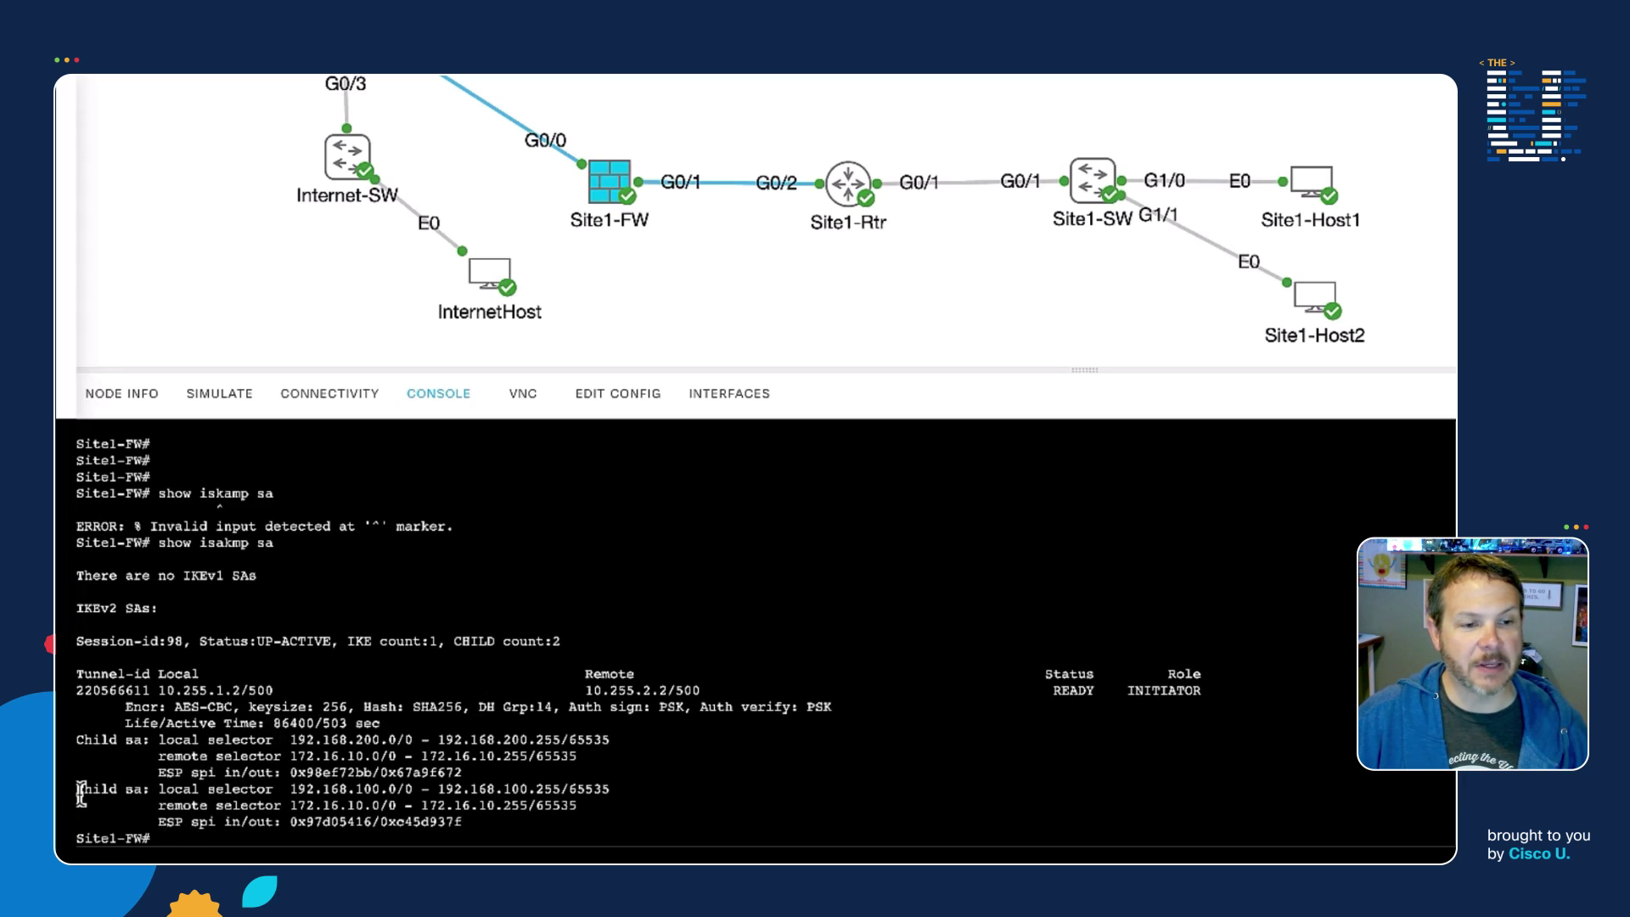
Step: Highlight the 192.168.100.0 and new 192.168.200.0 child SA entries and tunnel ID 220566611
{"action": "left_click_drag", "start_coordinate": [79, 790], "coordinate": [474, 820]}
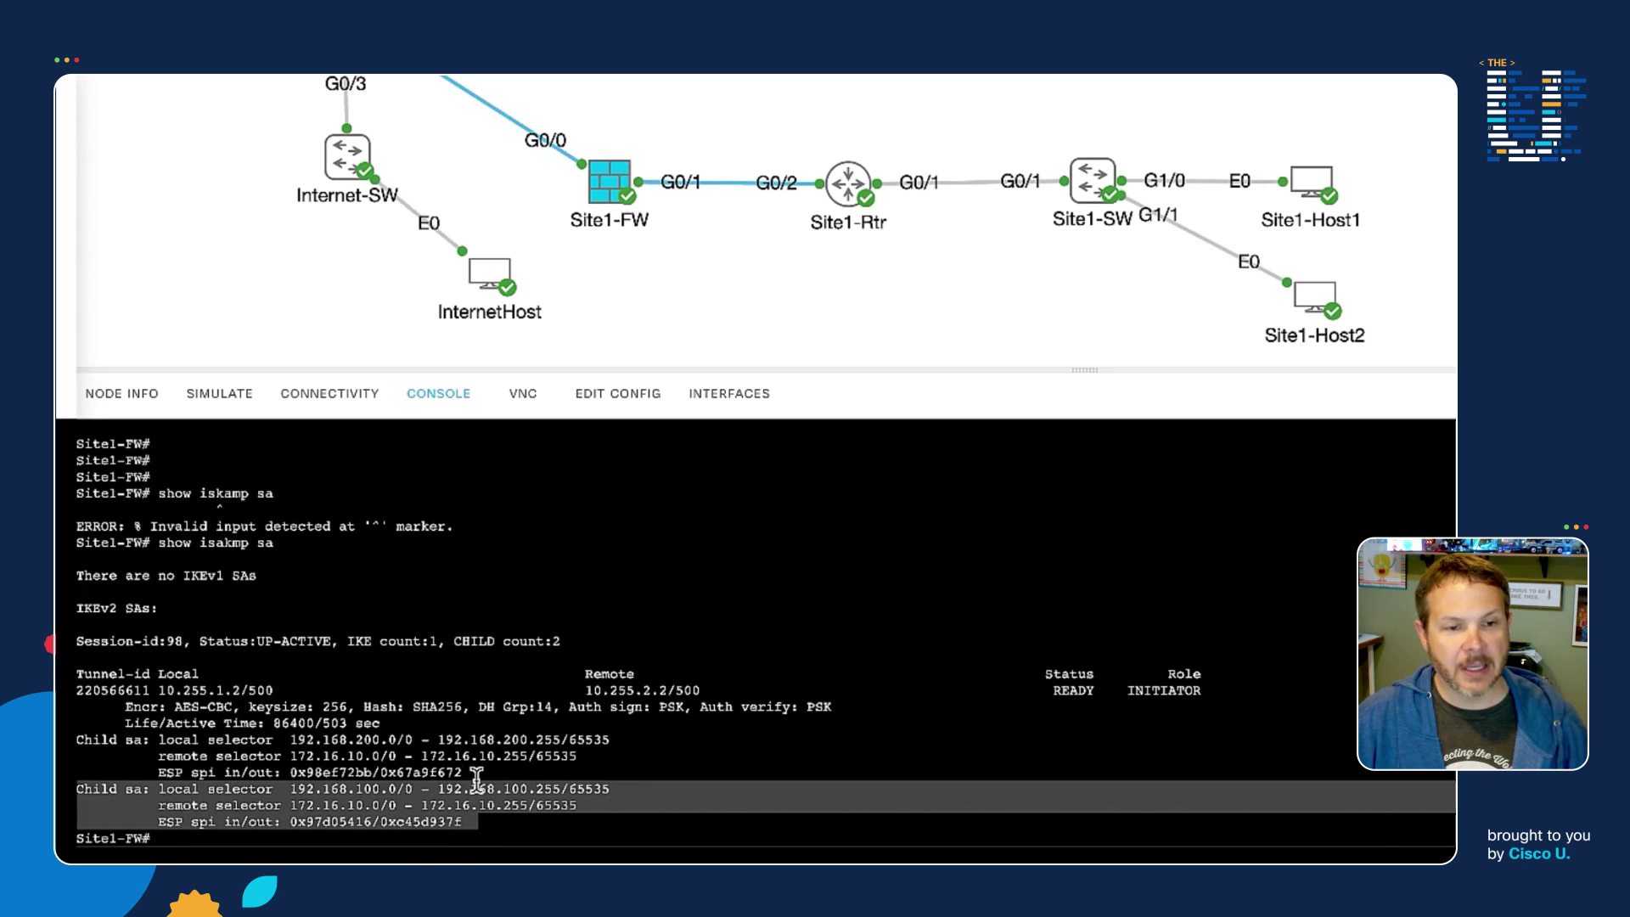
{"action": "left_click_drag", "start_coordinate": [475, 775], "coordinate": [80, 739]}
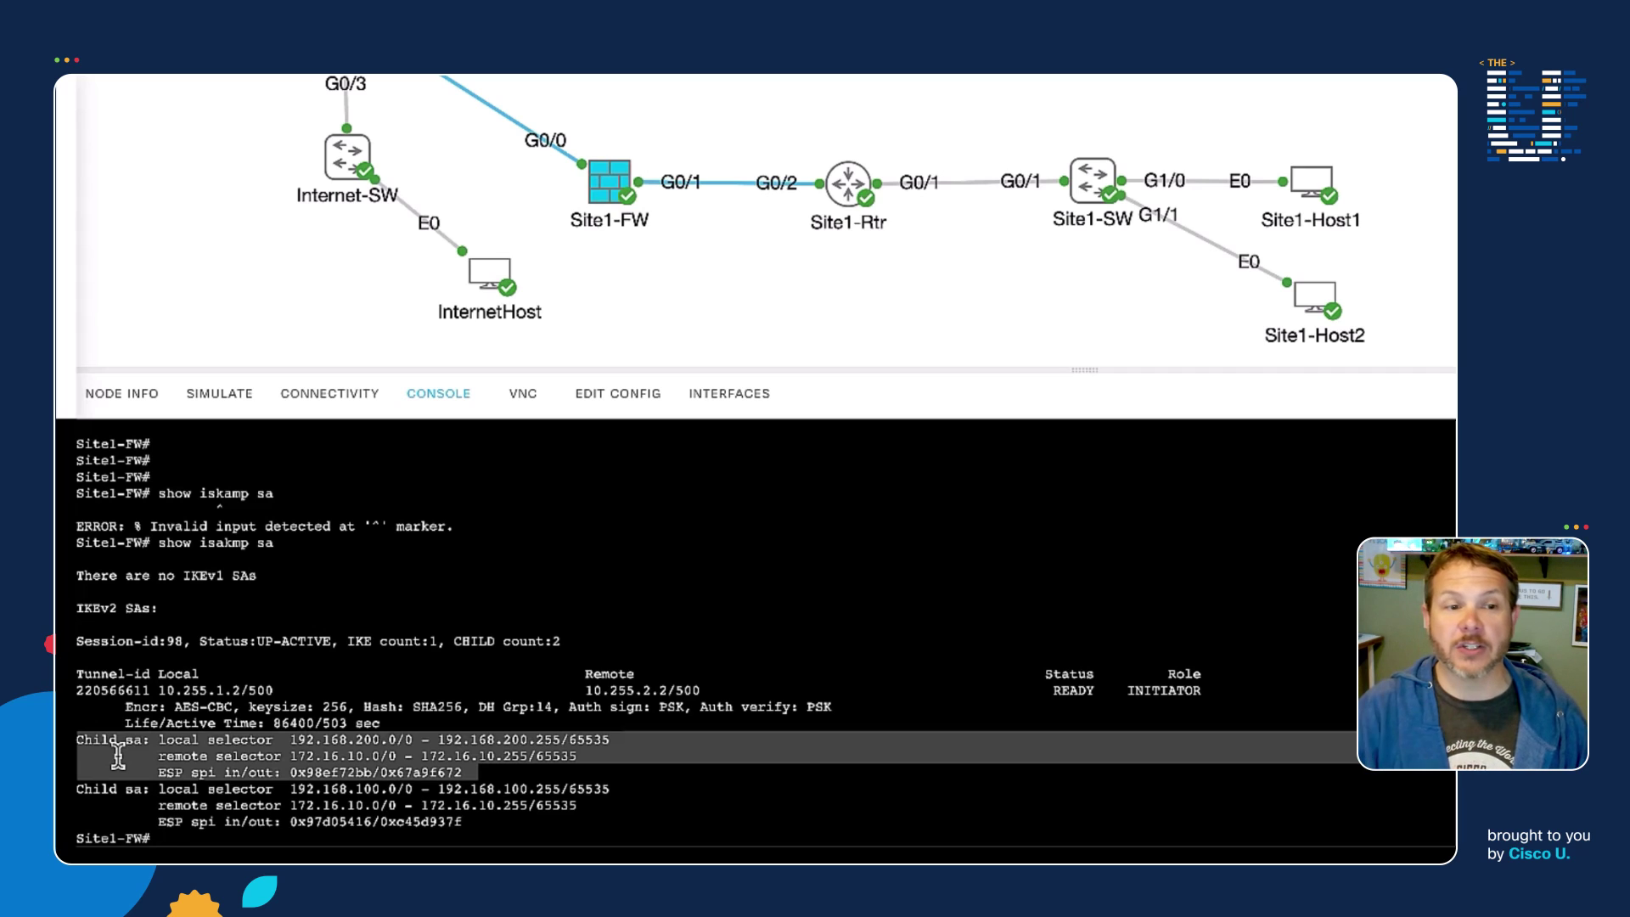
{"action": "double_click", "coordinate": [99, 693]}
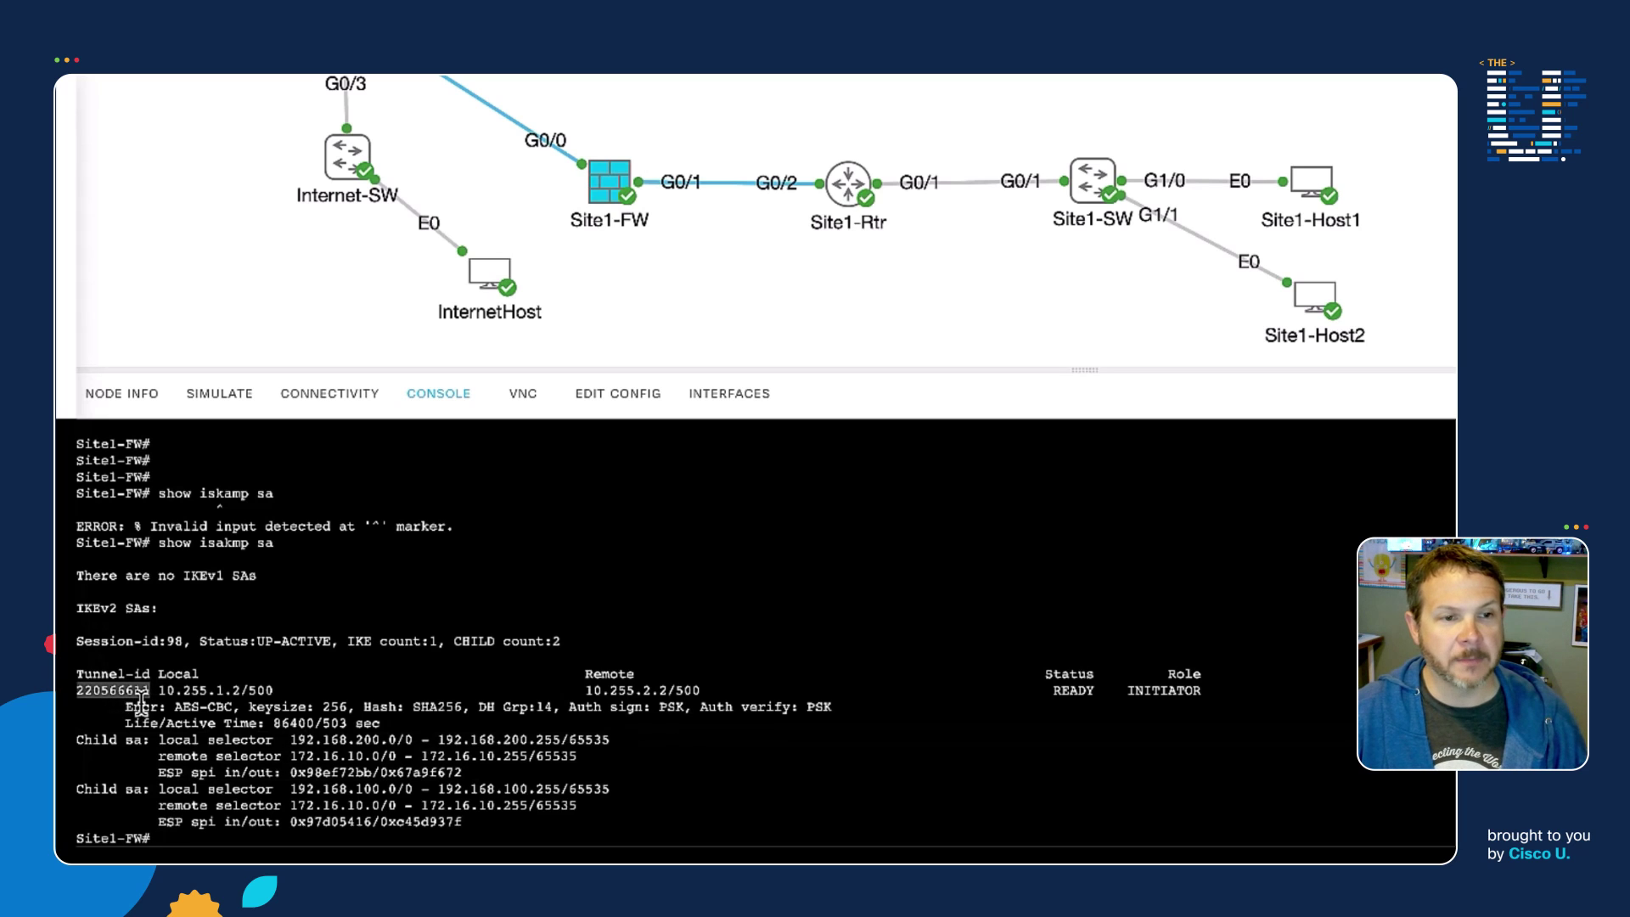
{"action": "scroll", "coordinate": [309, 656], "scroll_direction": "up", "scroll_amount": 10}
{"action": "scroll", "coordinate": [308, 657], "scroll_direction": "up", "scroll_amount": 15}
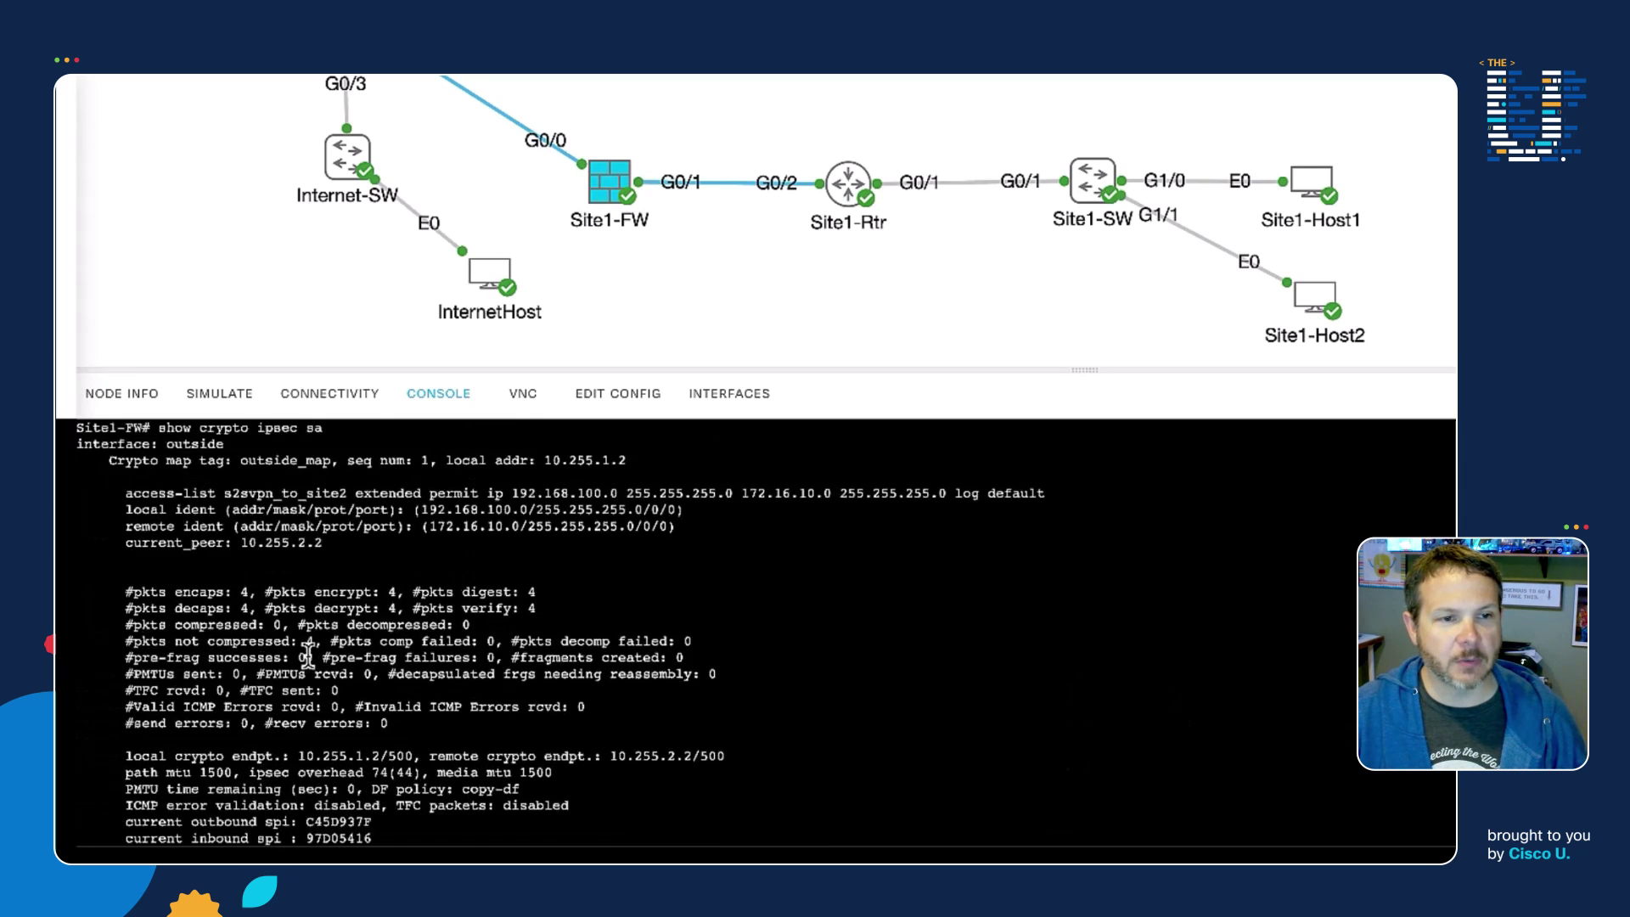
{"action": "scroll", "coordinate": [308, 654], "scroll_direction": "down", "scroll_amount": 6}
{"action": "scroll", "coordinate": [305, 657], "scroll_direction": "down", "scroll_amount": 1}
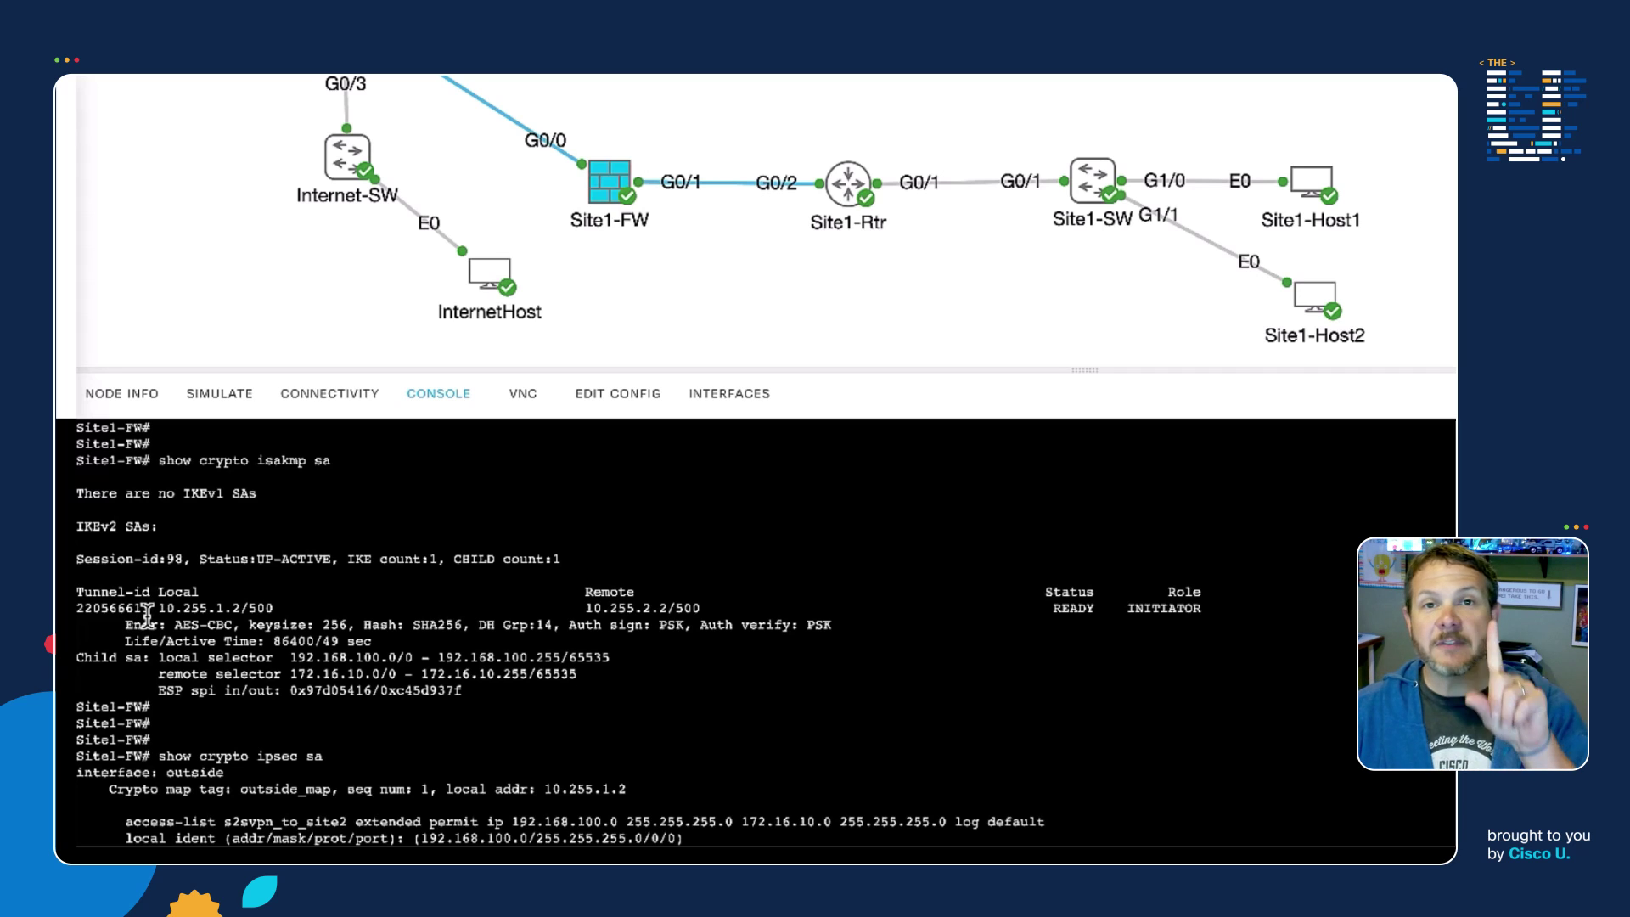
{"action": "scroll", "coordinate": [147, 613], "scroll_direction": "down", "scroll_amount": 10}
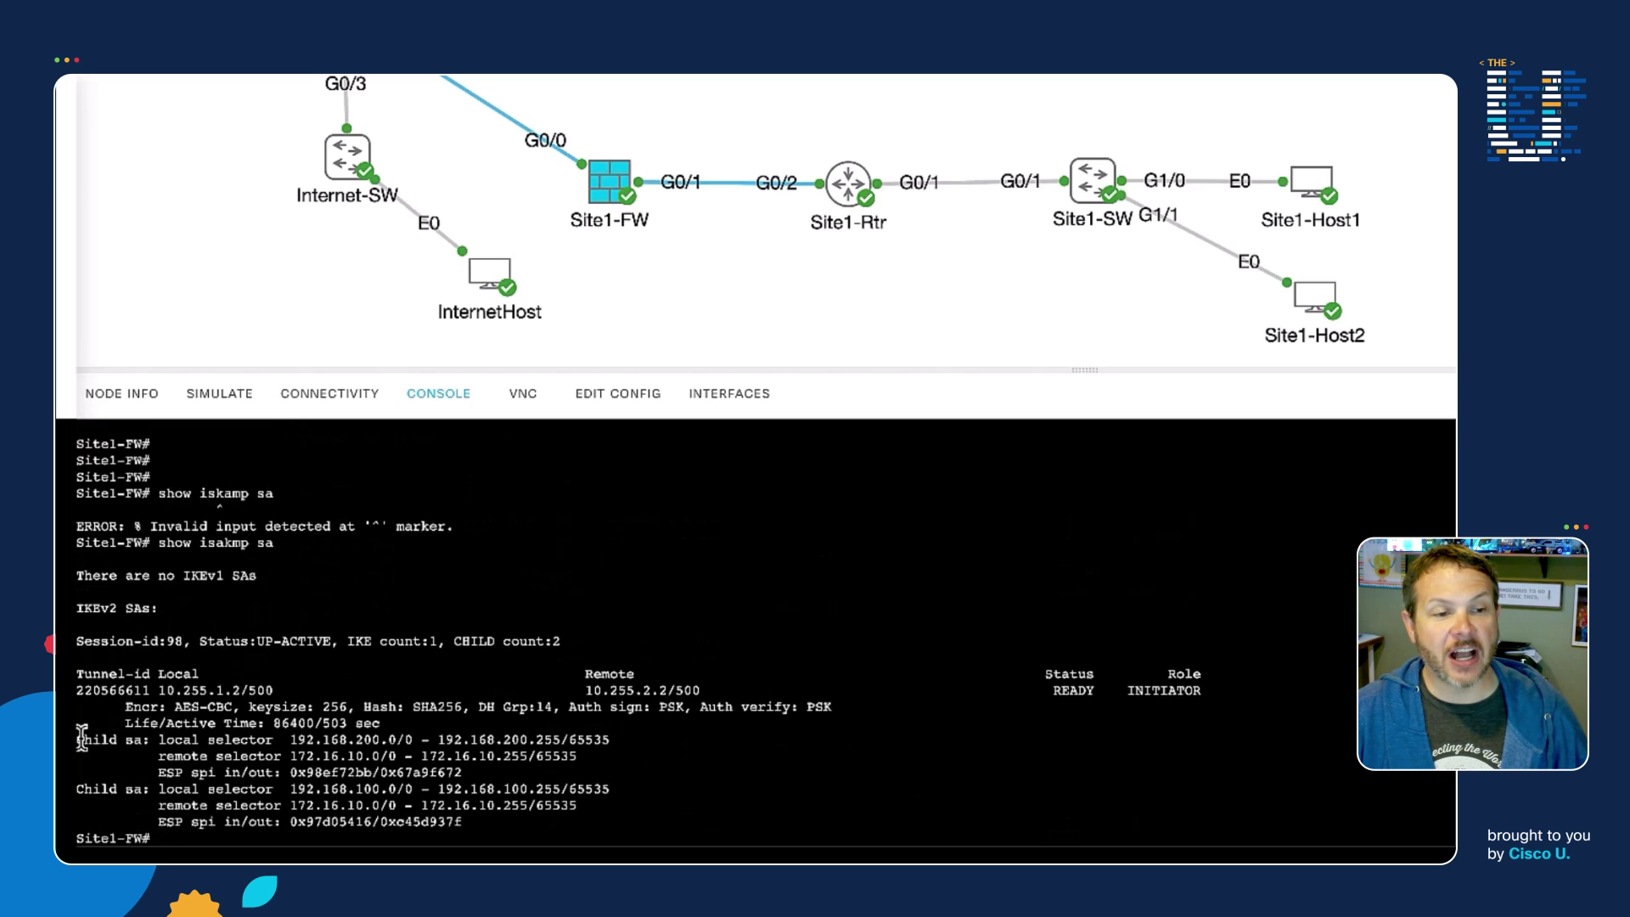
{"action": "left_click_drag", "start_coordinate": [78, 737], "coordinate": [569, 756]}
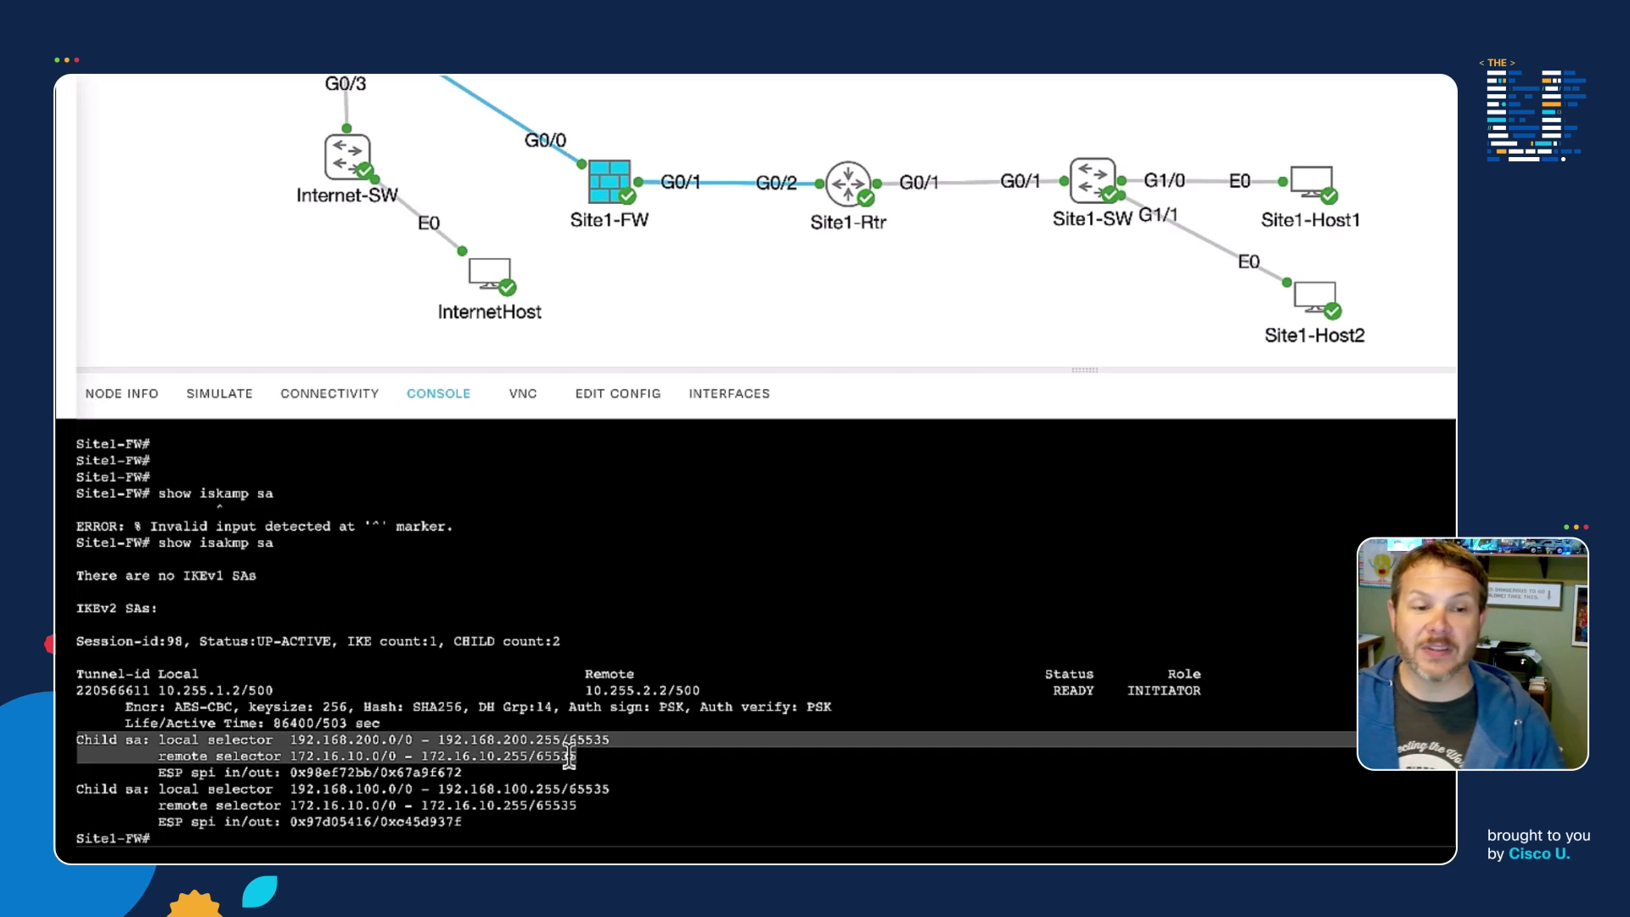
Step: Run 'show crypto ipsec sa' on Site1-FW, page through, and highlight the 192.168.200.0 s2svpn_to_site2 access-list line
{"action": "left_click", "coordinate": [569, 755]}
{"action": "key", "text": "Return"}
{"action": "key", "text": "Return"}
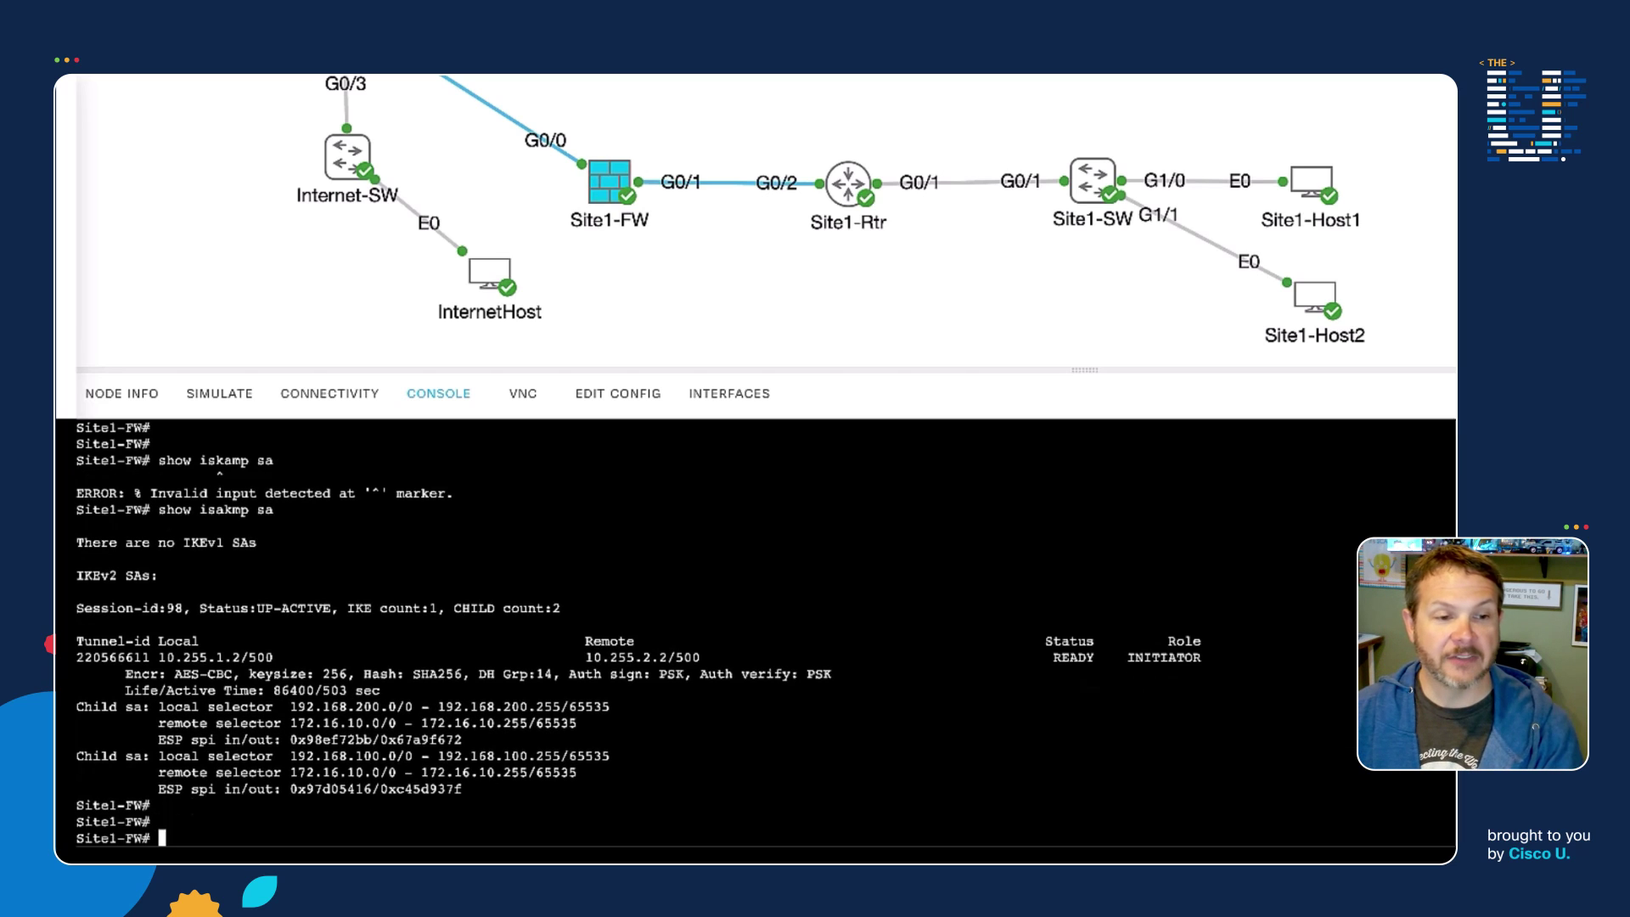
{"action": "type", "text": "show crt"}
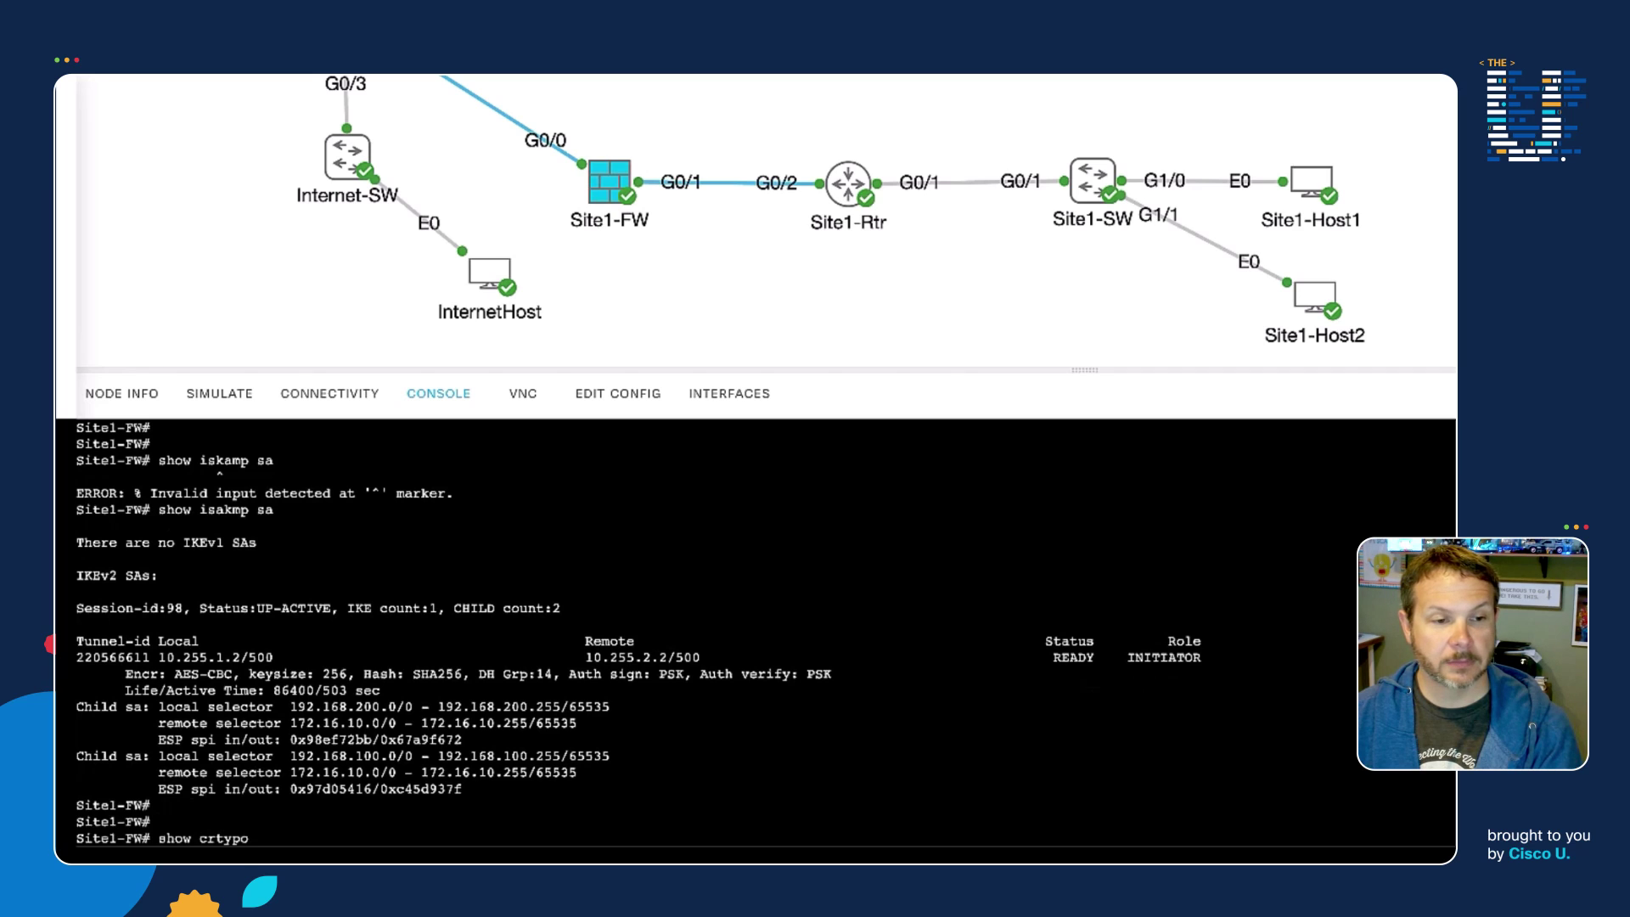
{"action": "key", "text": "BackSpace"}
{"action": "type", "text": "ypto "}
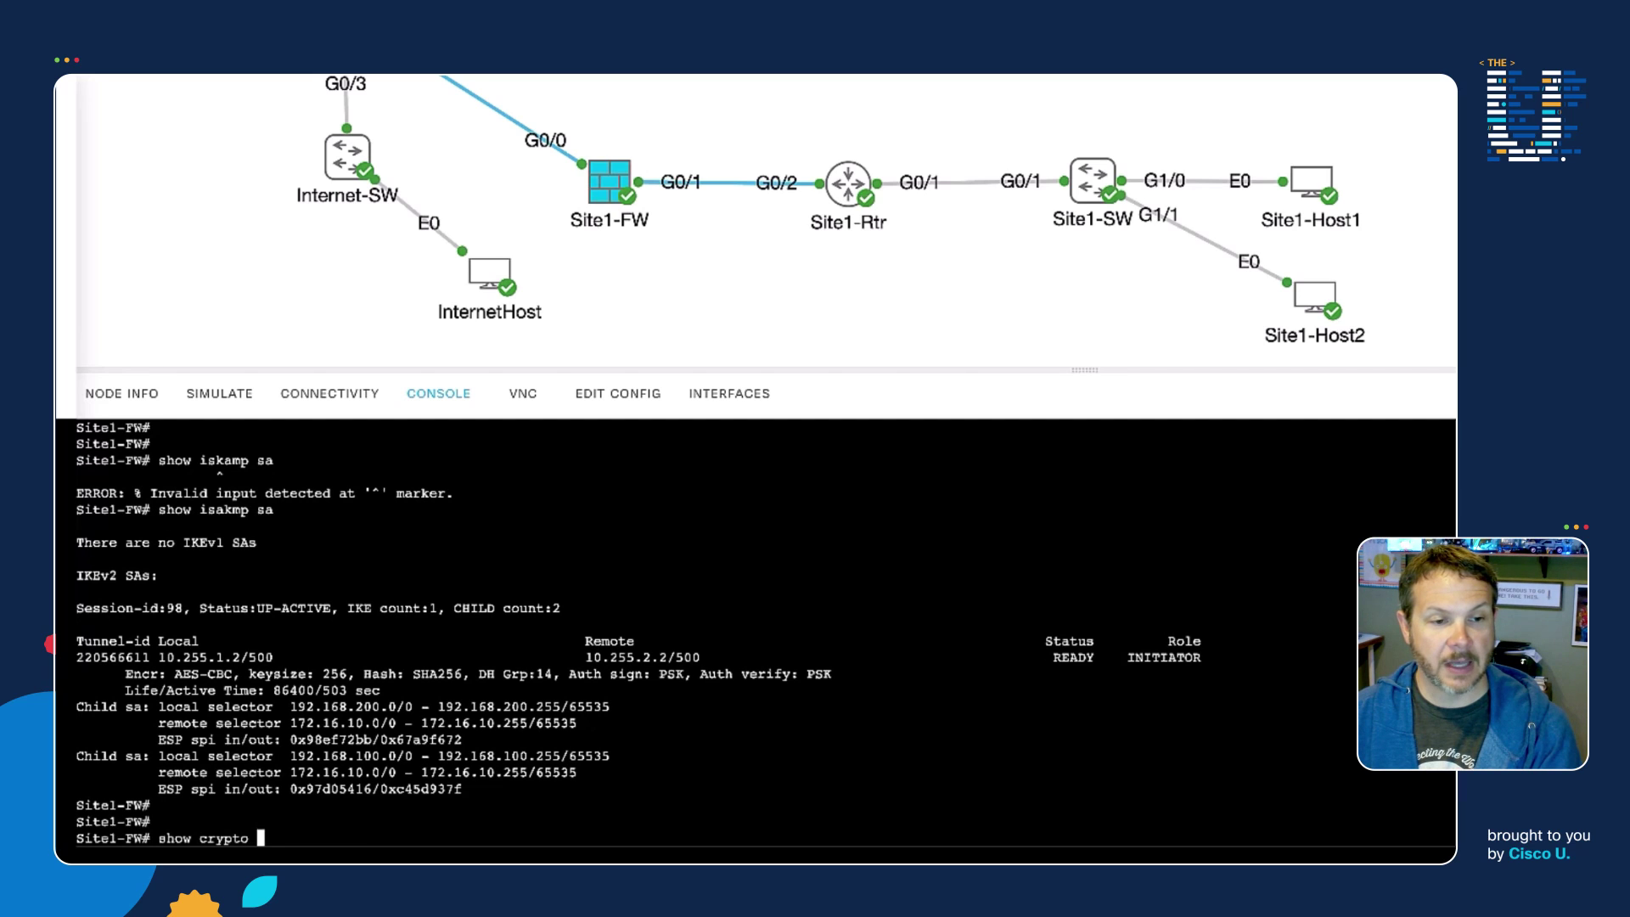
{"action": "type", "text": "ipsec sa"}
{"action": "key", "text": "Return"}
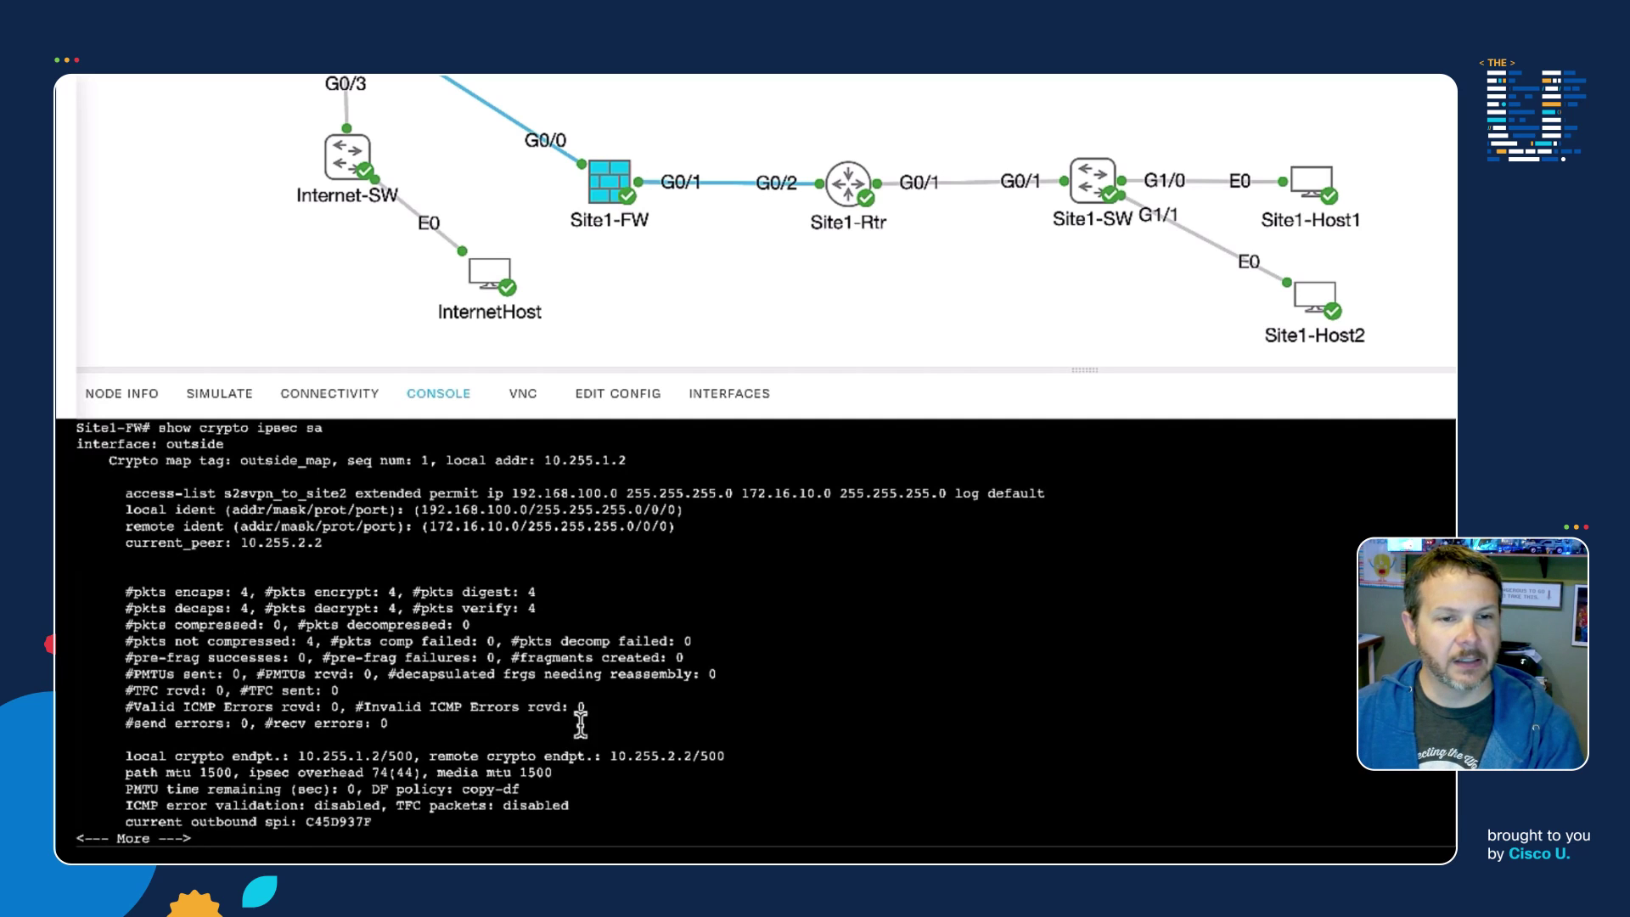
{"action": "key", "text": "space"}
{"action": "key", "text": "space"}
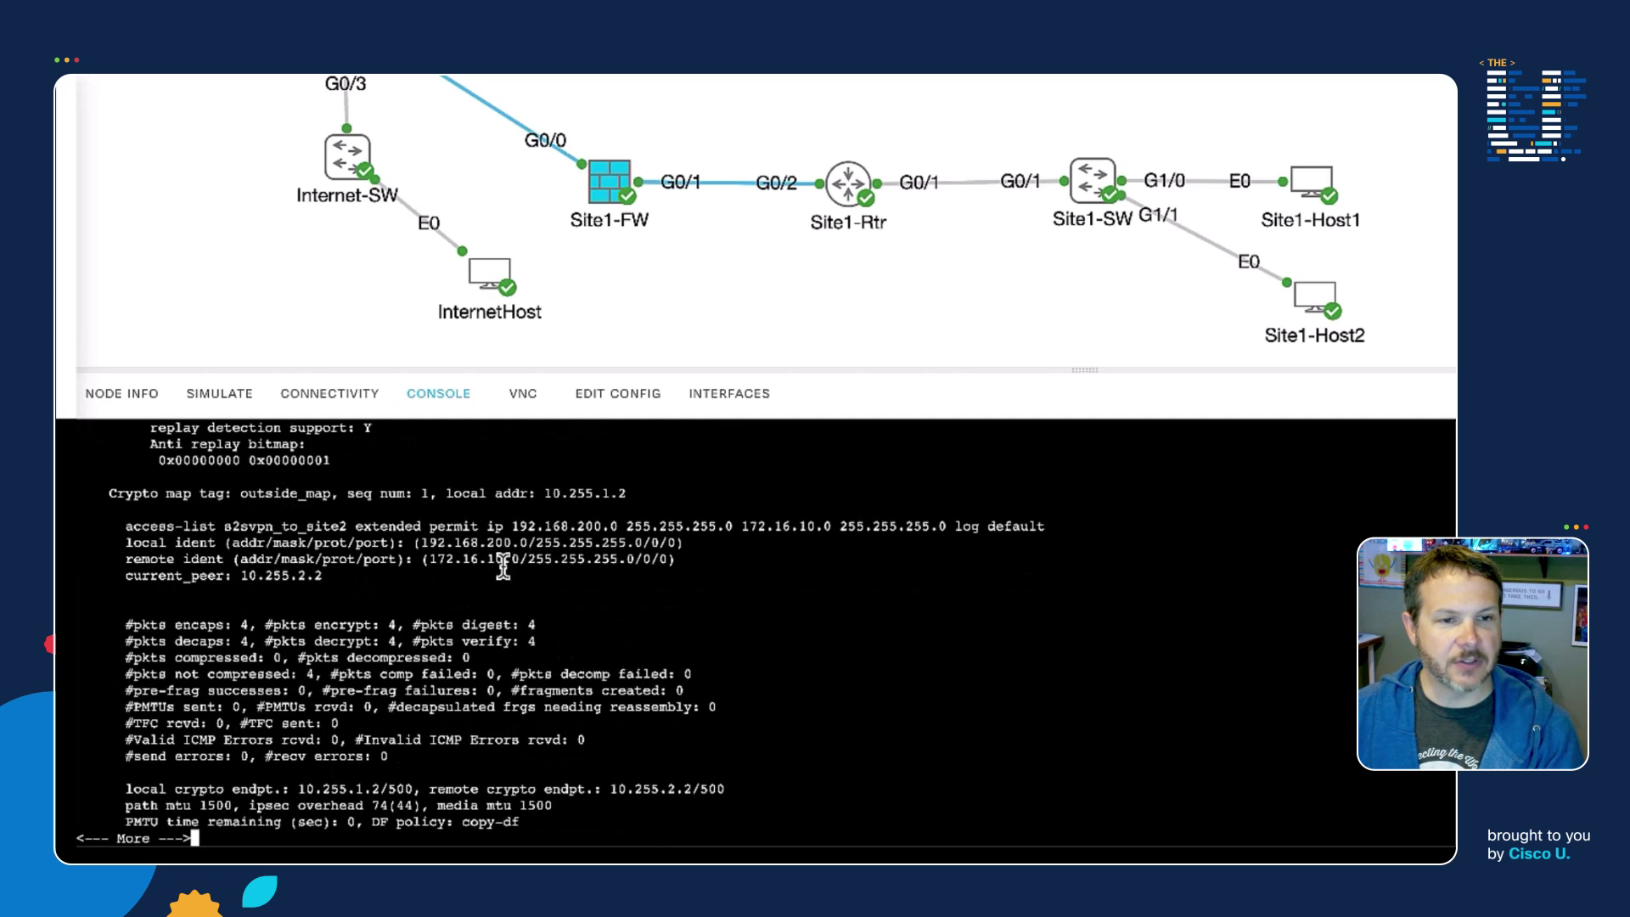
{"action": "triple_click", "coordinate": [210, 524]}
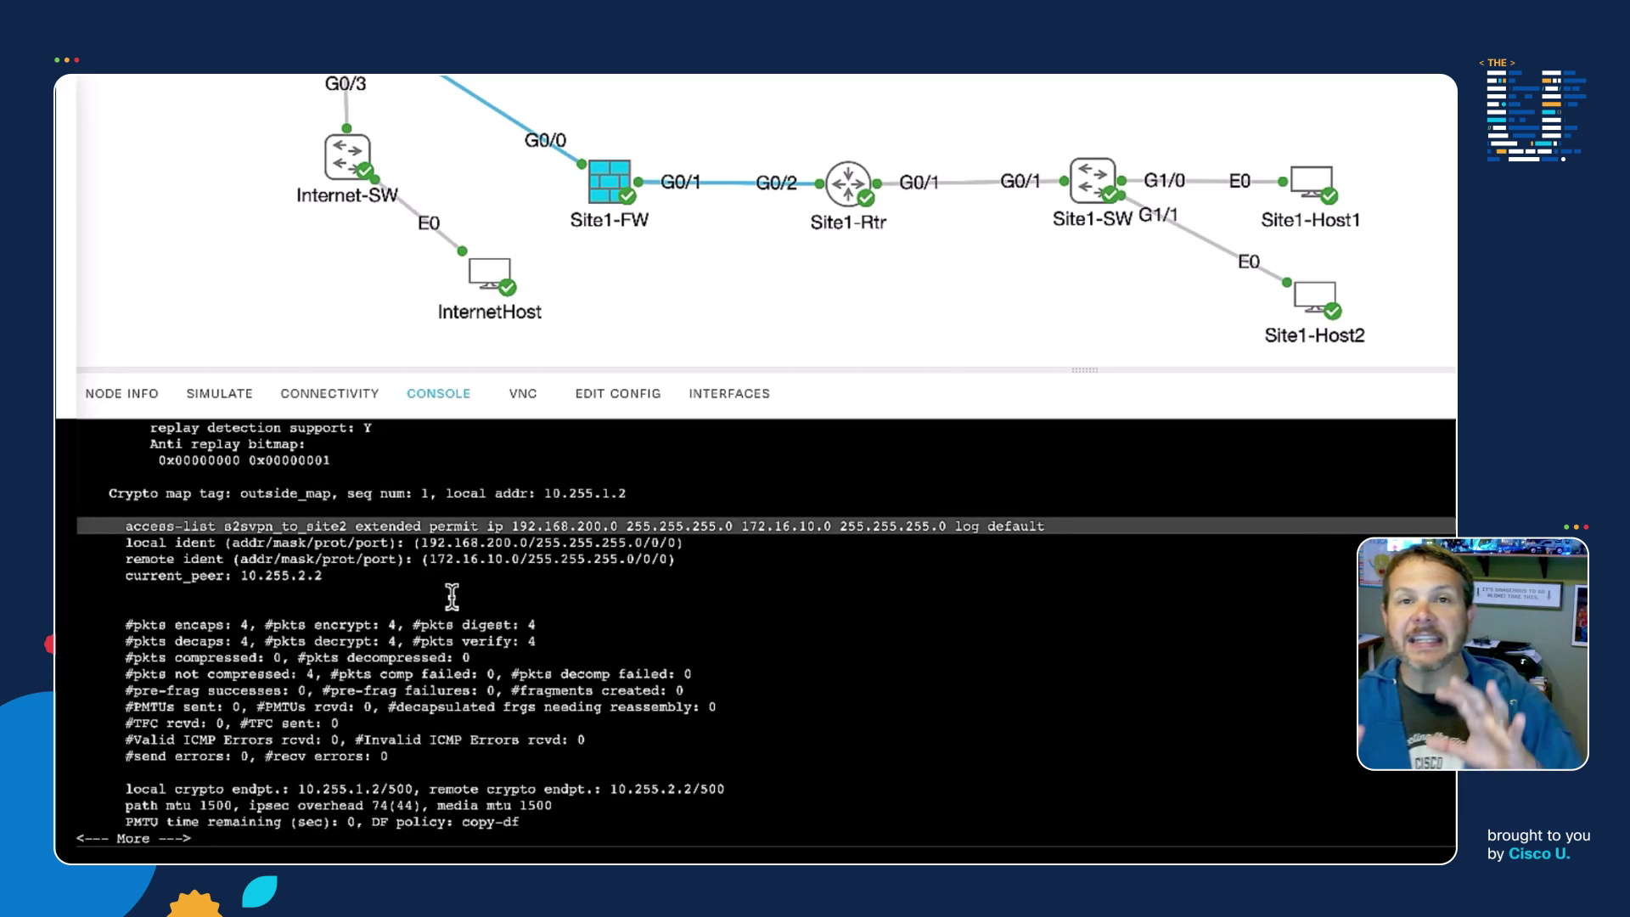